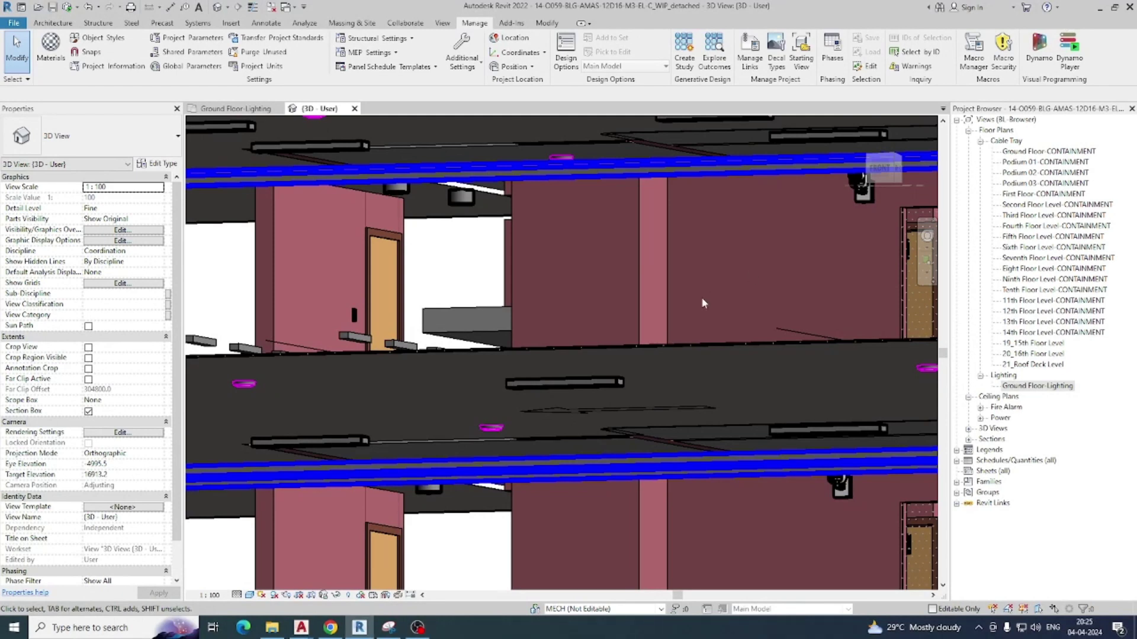
# - Switch to the Ground Floor-Lighting floor plan and show the area with the small rooms beside the parking
pyautogui.click(250, 113)
pyautogui.scroll(2, 444, 303)
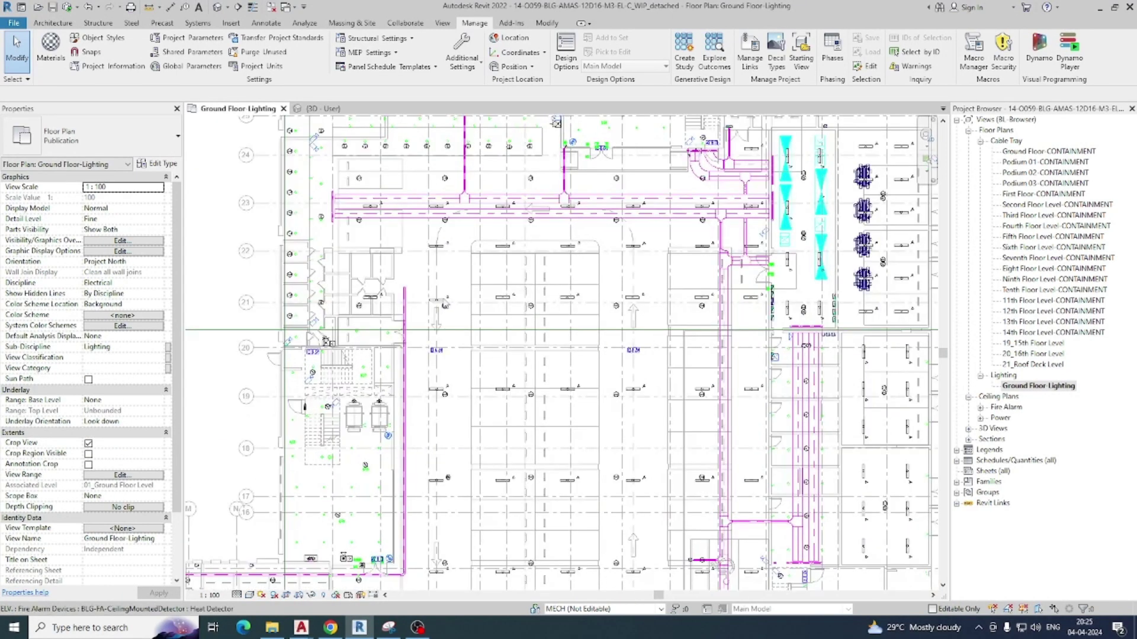
pyautogui.scroll(2, 444, 303)
pyautogui.scroll(2, 468, 335)
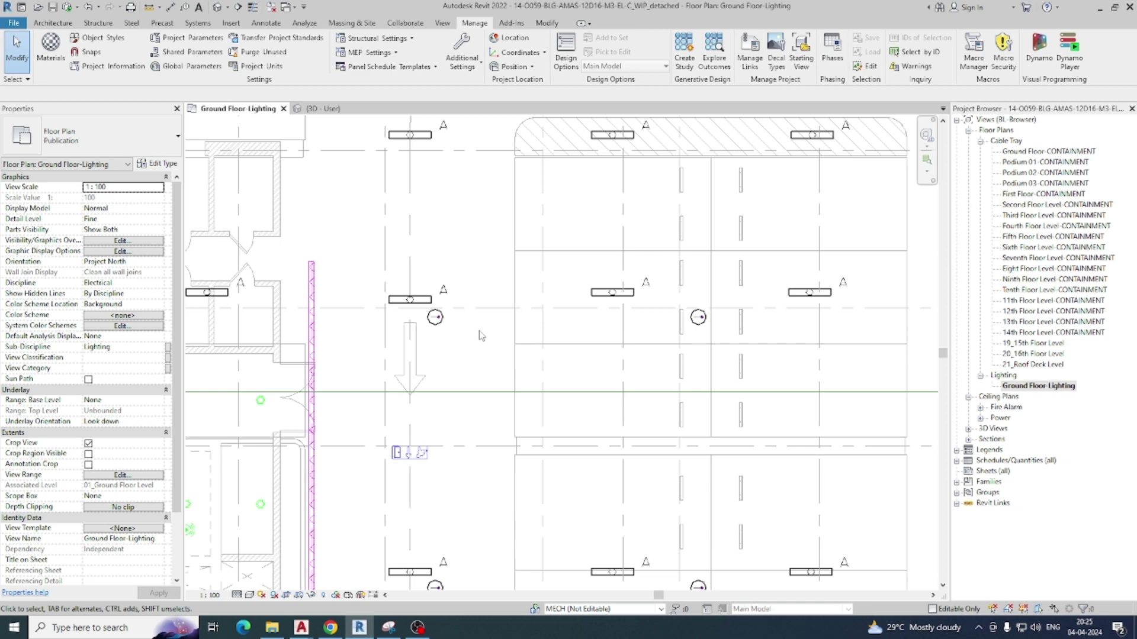
pyautogui.scroll(-3, 480, 336)
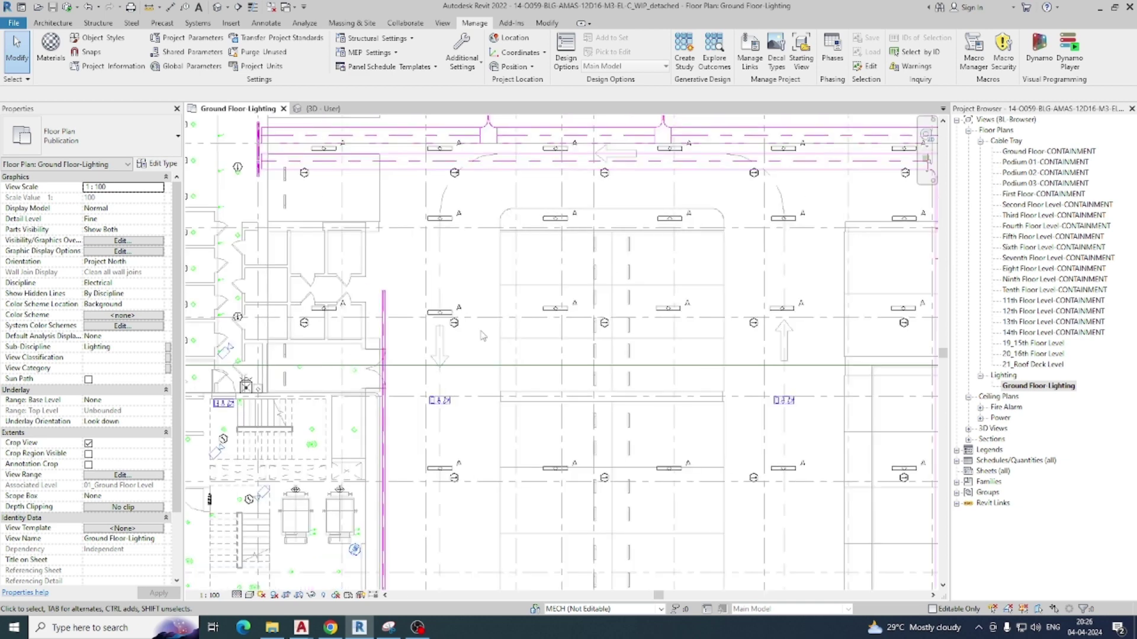
pyautogui.moveTo(480, 338); pyautogui.dragTo(482, 360, button='middle')
pyautogui.scroll(3, 459, 329)
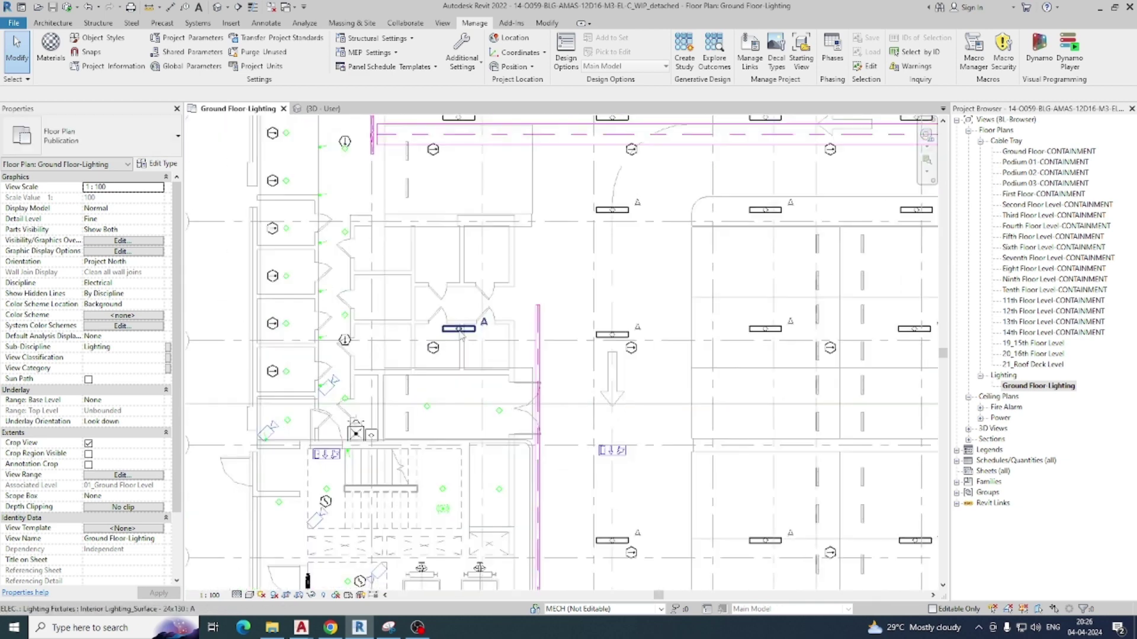
# - Examine the types available for the surface light fixture in the small rooms
pyautogui.click(459, 329)
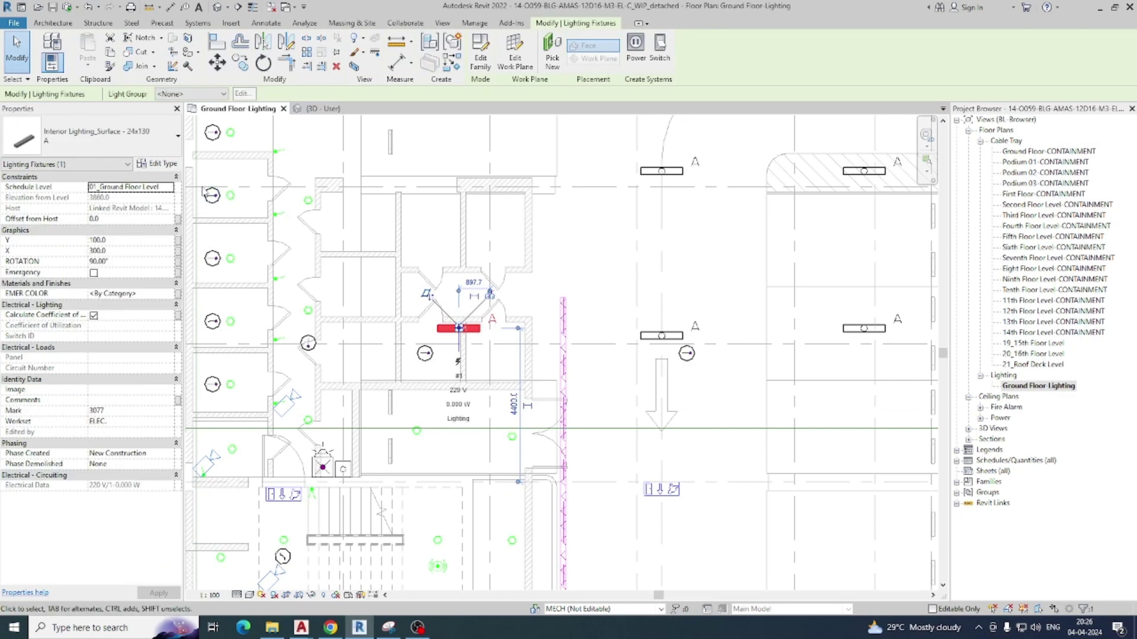
pyautogui.click(176, 137)
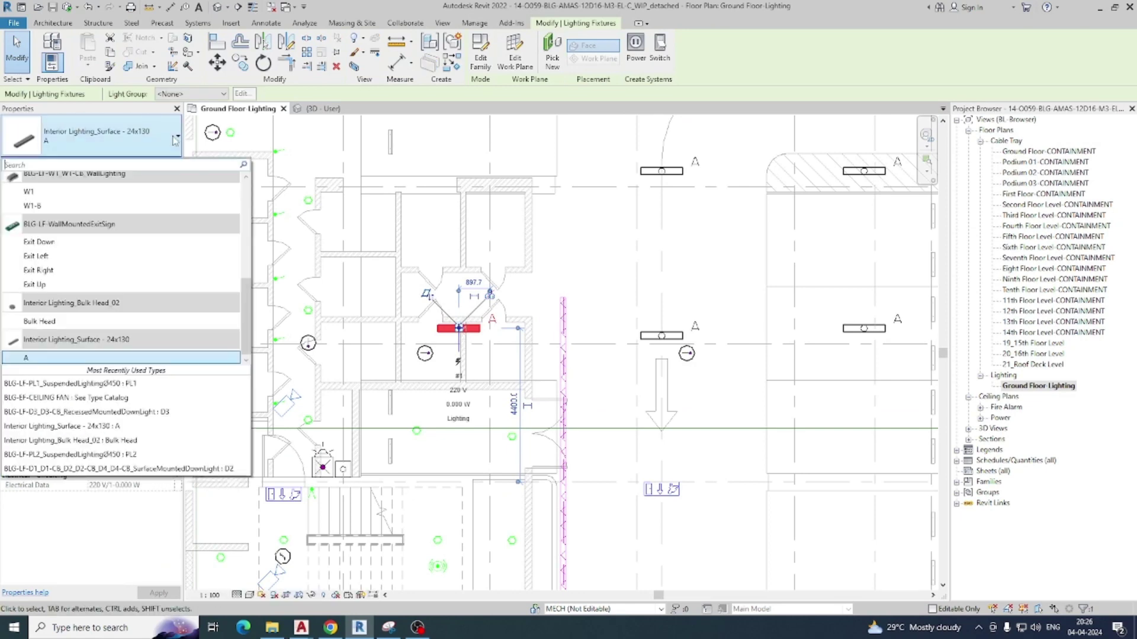
pyautogui.scroll(1, 105, 245)
pyautogui.press('Escape')
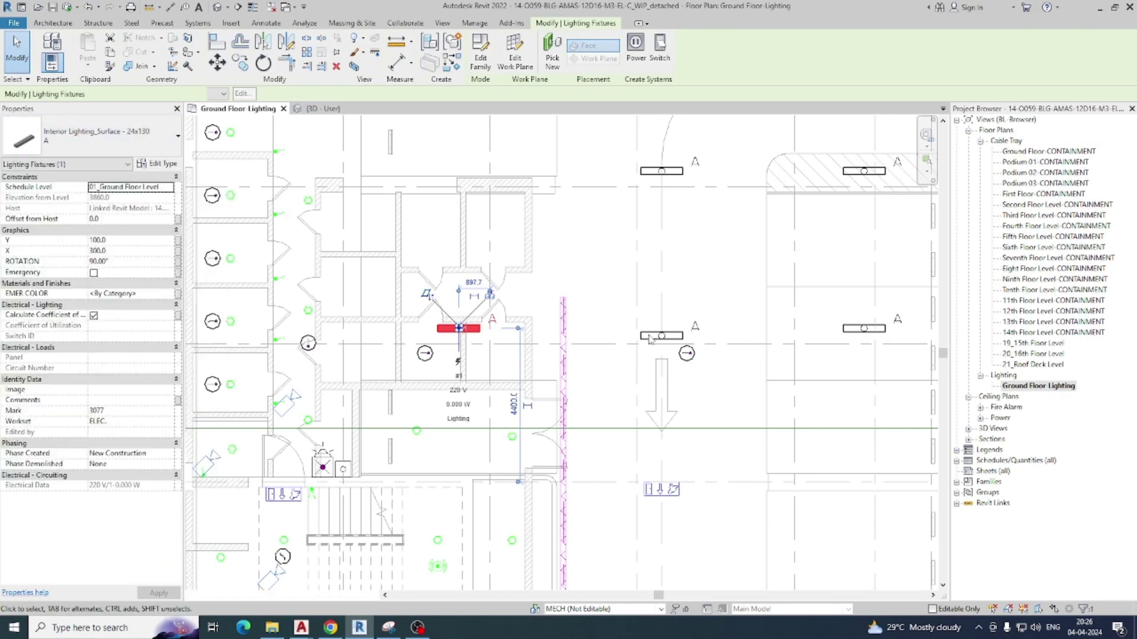
pyautogui.press('Escape')
# - Duplicate type A of the surface light fixture in the small rooms as a new type named B
pyautogui.scroll(-2, 733, 360)
pyautogui.moveTo(733, 360); pyautogui.dragTo(699, 334, button='middle')
pyautogui.scroll(3, 450, 311)
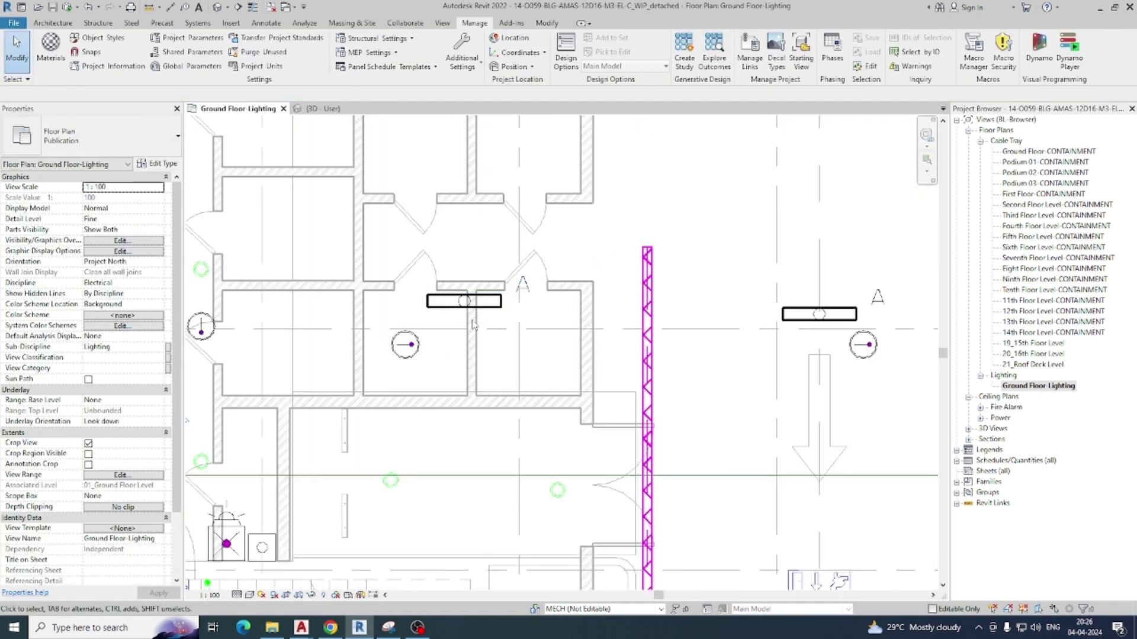
pyautogui.scroll(-4, 451, 318)
pyautogui.moveTo(714, 371); pyautogui.dragTo(651, 336, button='middle')
pyautogui.click(392, 274)
pyautogui.click(157, 163)
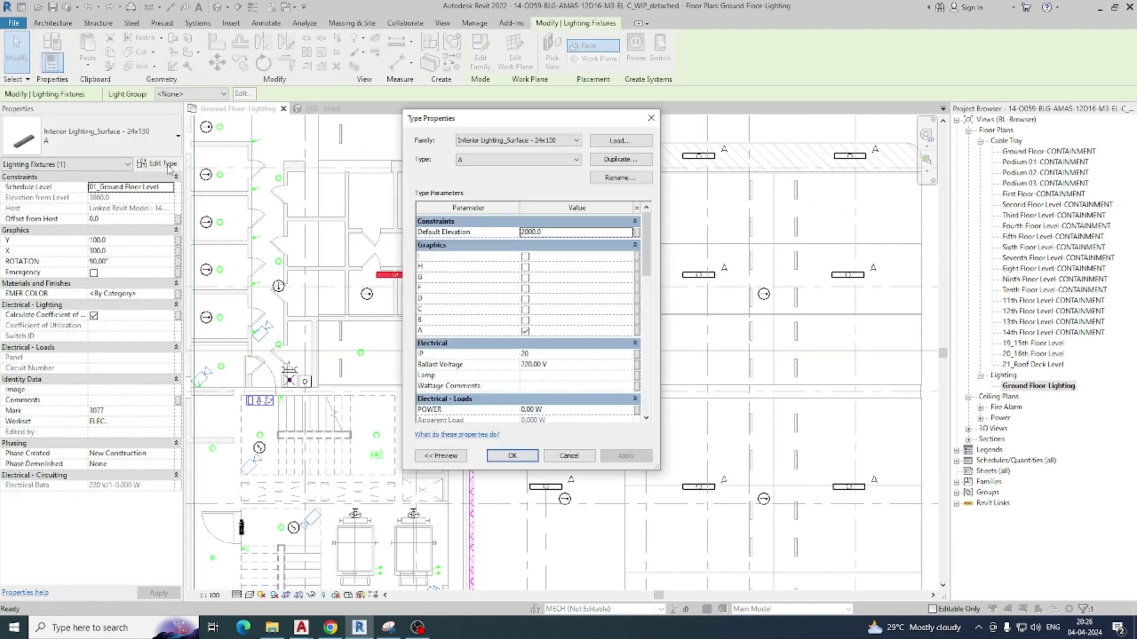
pyautogui.click(621, 160)
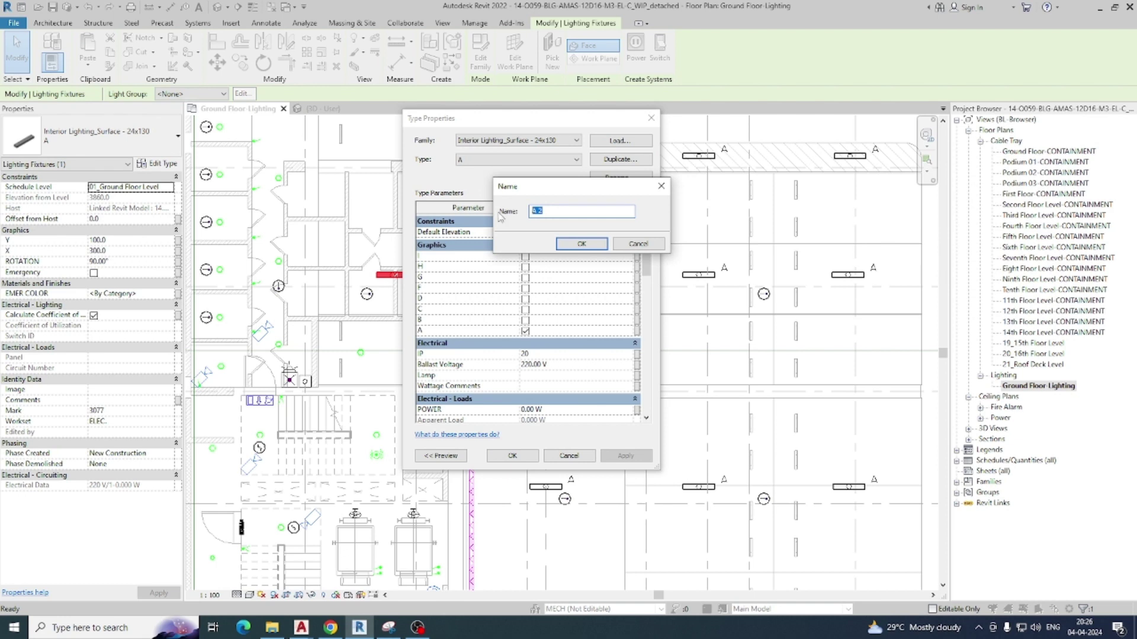
pyautogui.click(581, 243)
# - Set the Type Mark of the new Interior Lighting_Surface type to B and apply the type properties
pyautogui.scroll(-3, 564, 321)
pyautogui.scroll(-4, 567, 339)
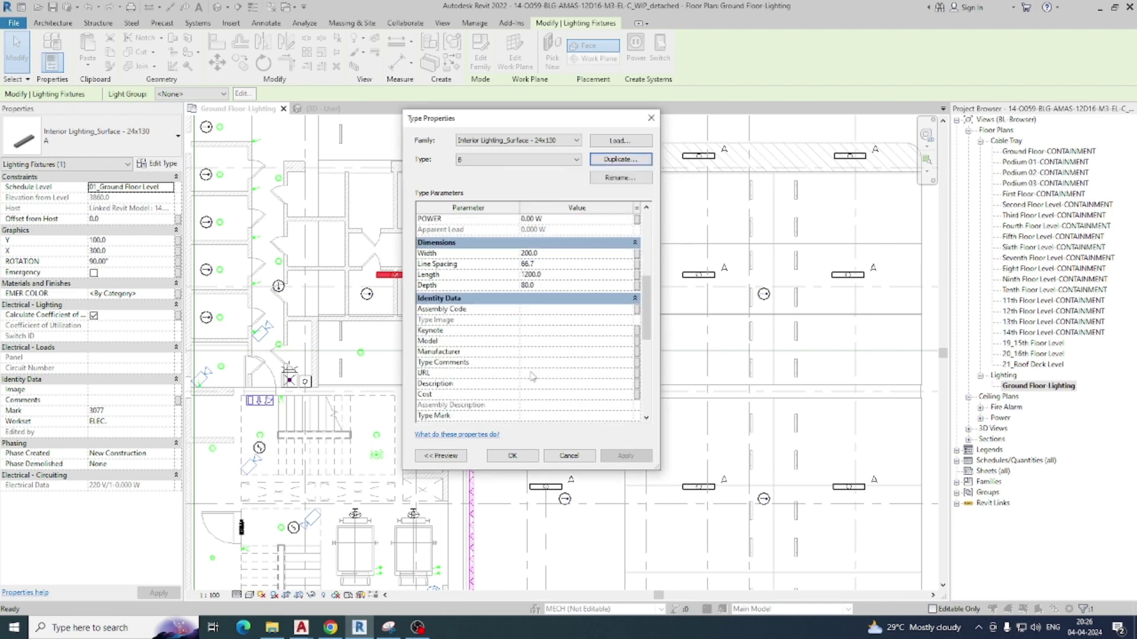
pyautogui.click(531, 393)
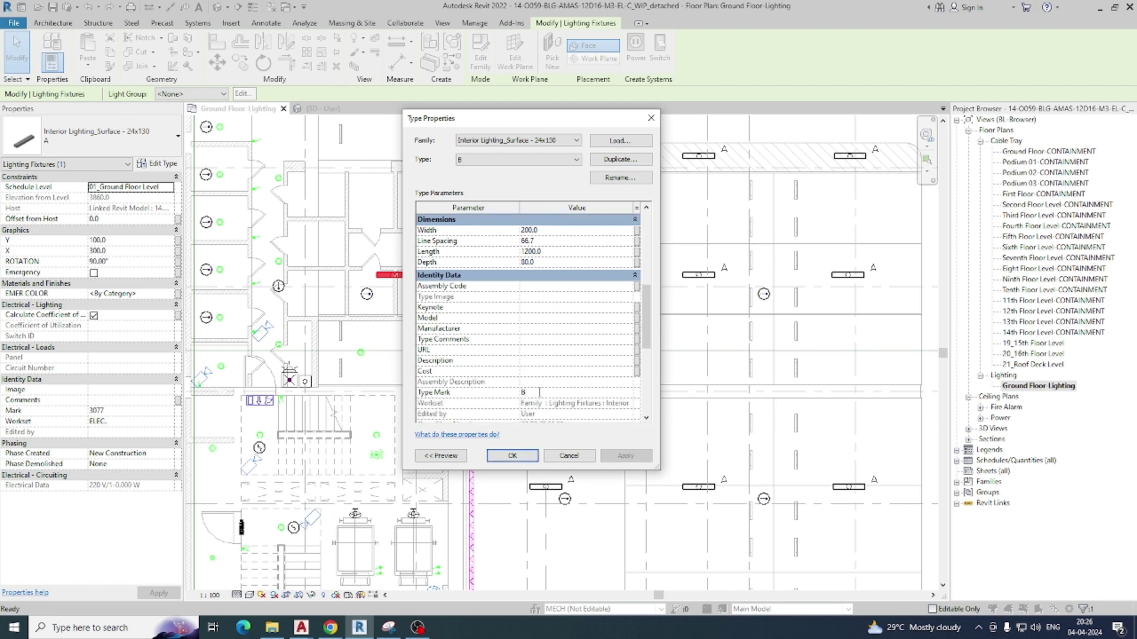
pyautogui.click(512, 456)
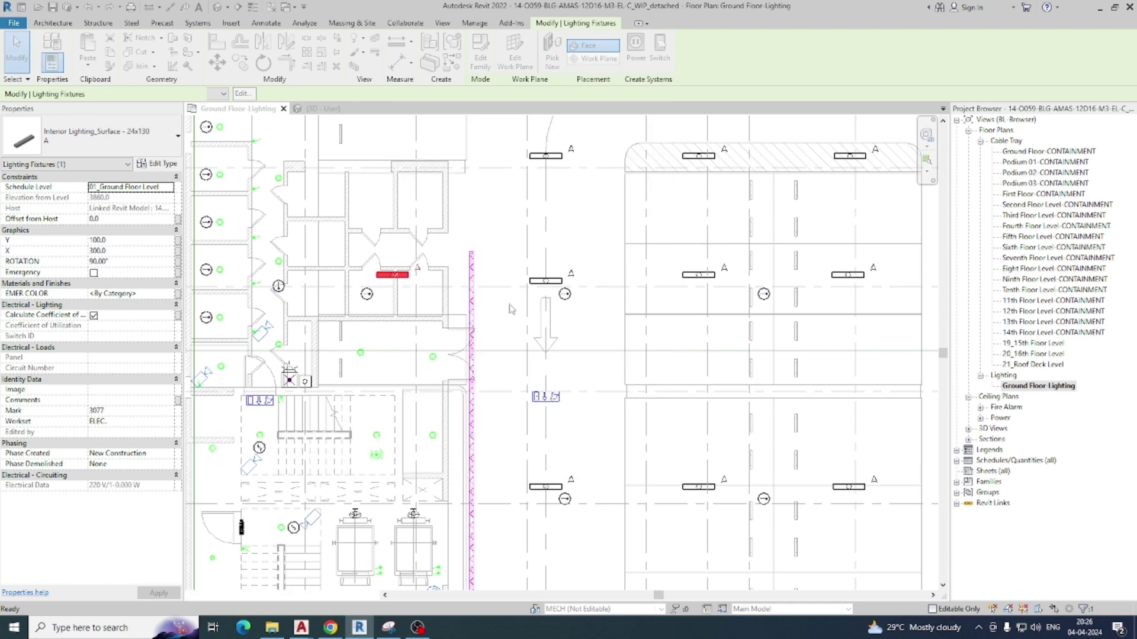
pyautogui.press('Escape')
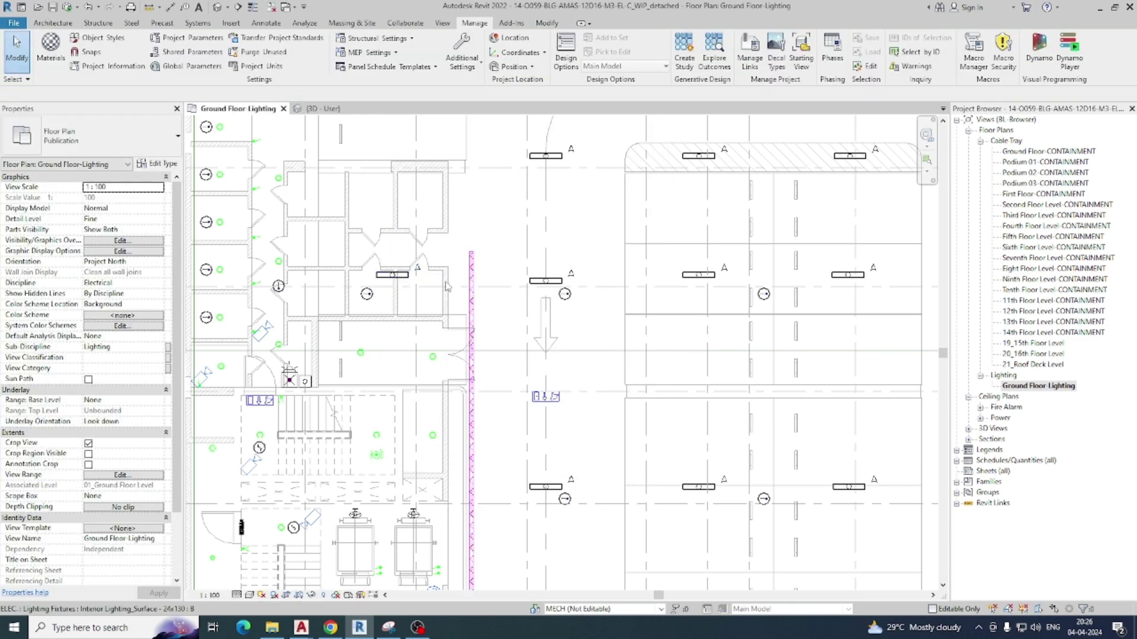
# - Set the Type Mark of the type A surface light fixture to A, using the fixture above the driveway arrow
pyautogui.click(535, 284)
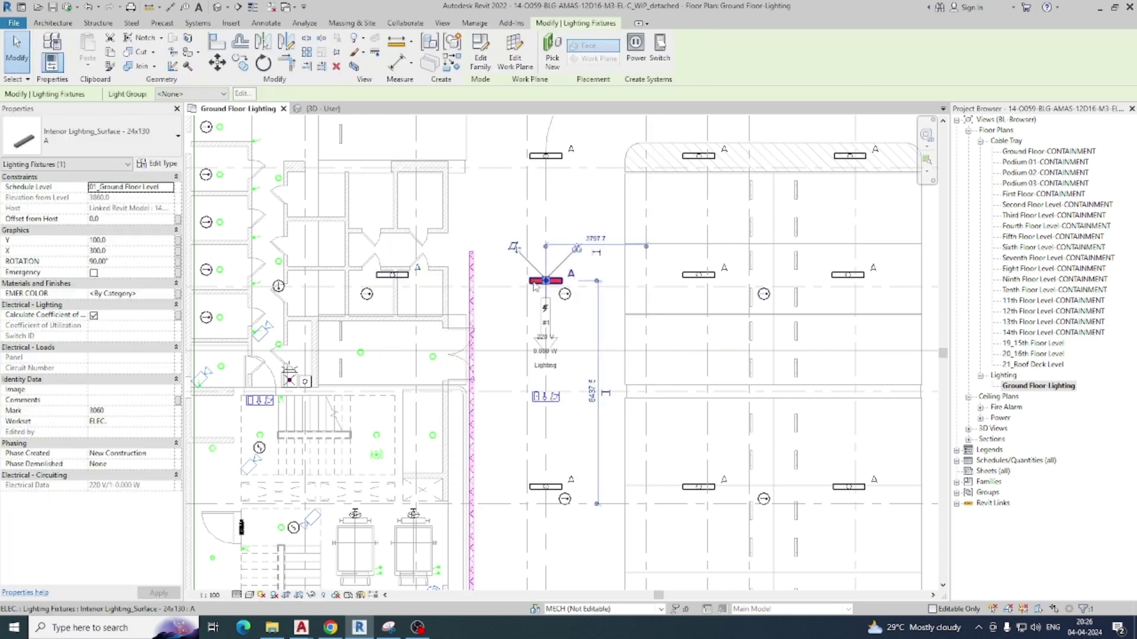
pyautogui.click(157, 165)
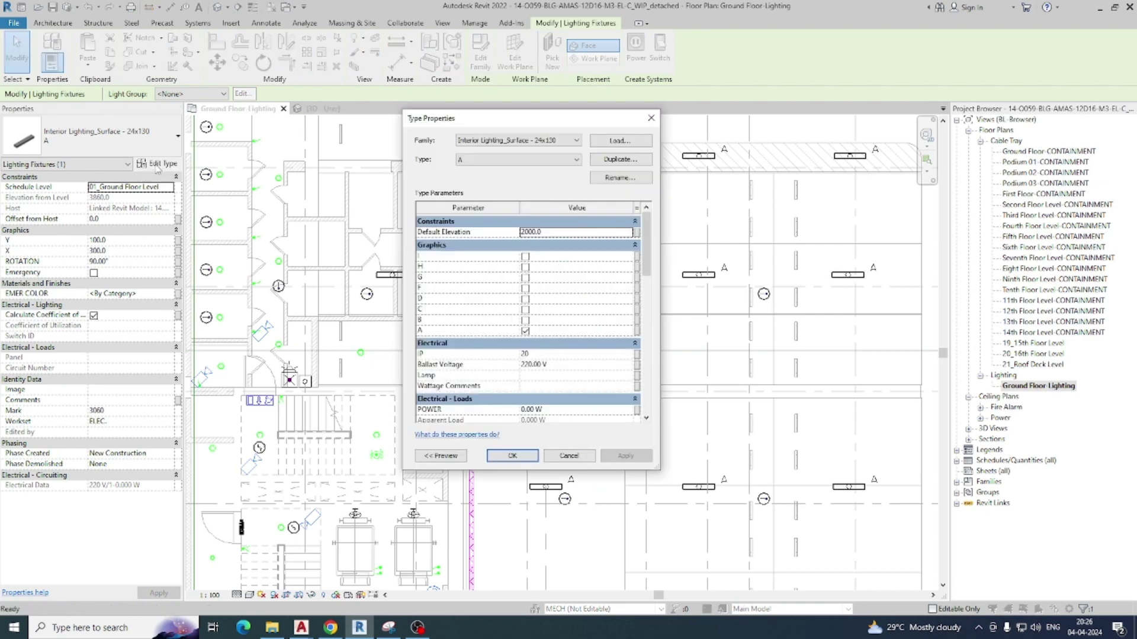
pyautogui.scroll(-5, 604, 296)
pyautogui.scroll(-5, 563, 317)
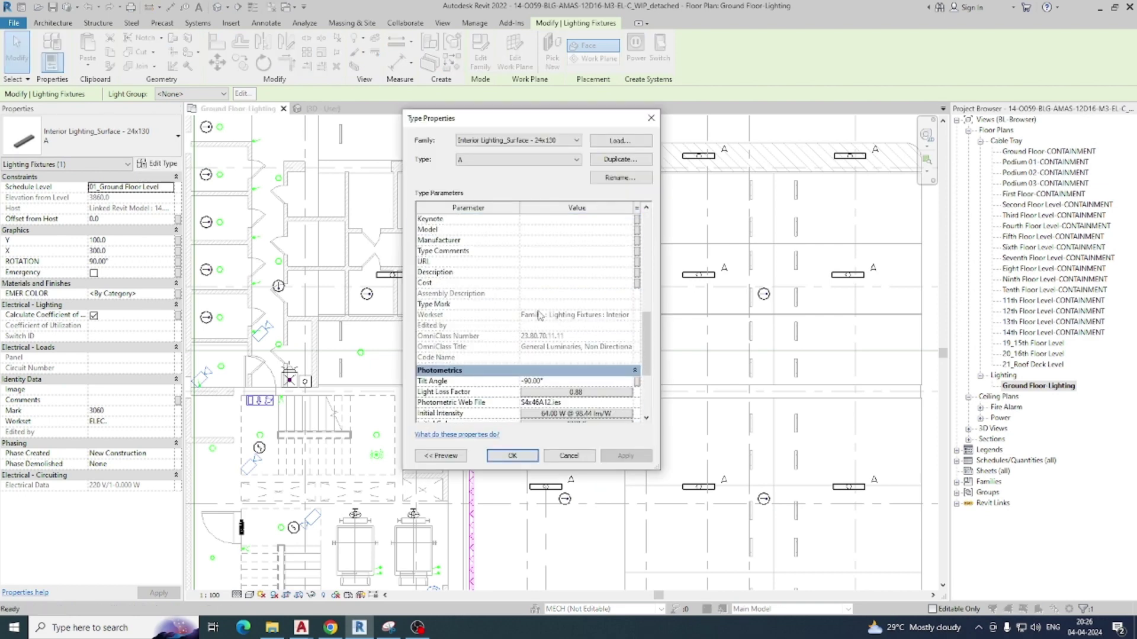
pyautogui.click(533, 304)
pyautogui.write('A')
pyautogui.click(520, 454)
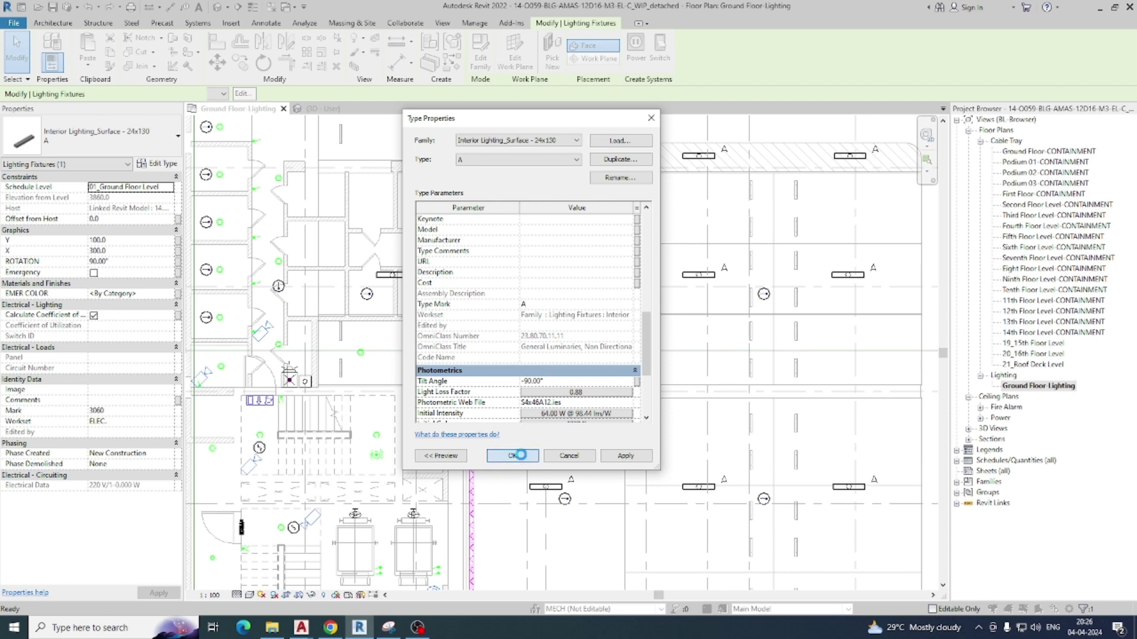
# - Check the type properties of the neighbouring type A fixture in the parking area, without changing them
pyautogui.click(699, 275)
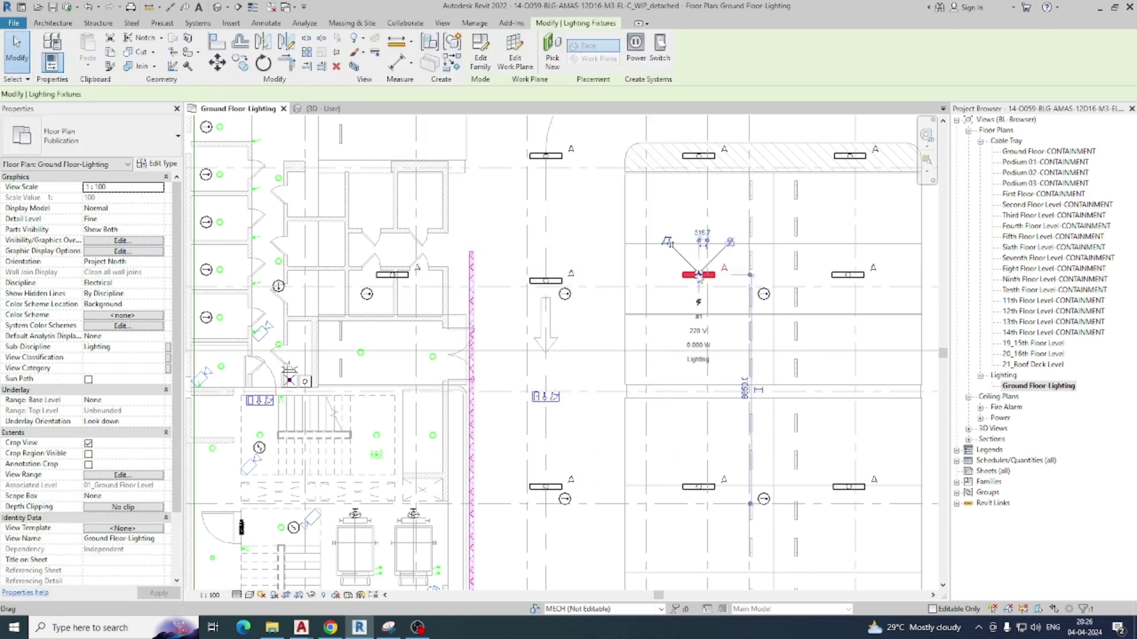
pyautogui.click(178, 165)
pyautogui.scroll(-7, 550, 382)
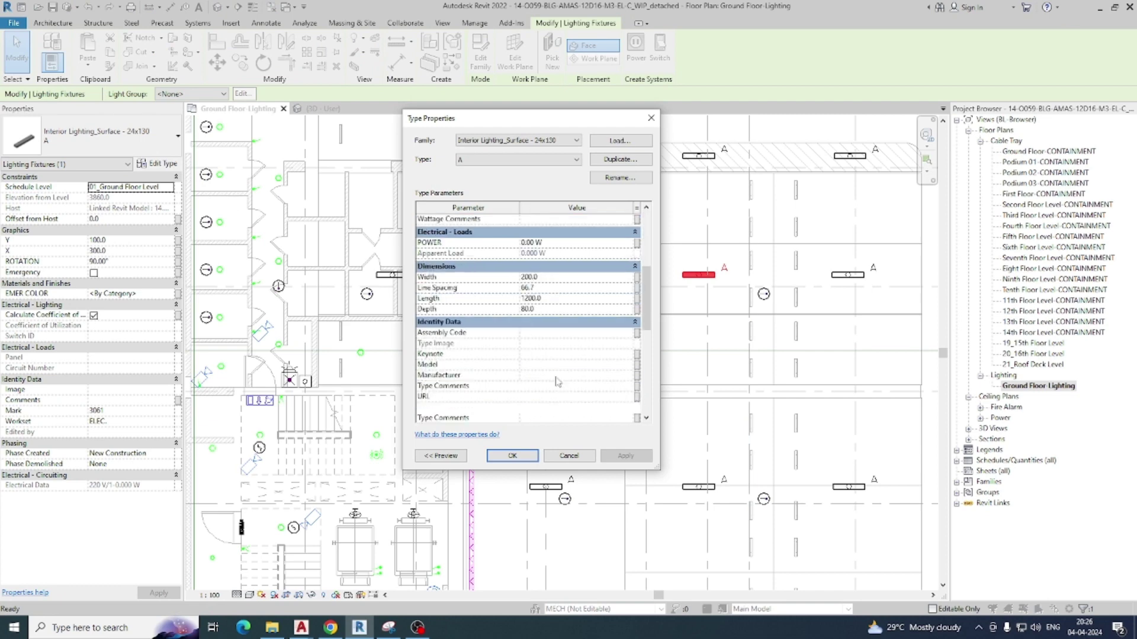
pyautogui.press('Escape')
pyautogui.press('Escape')
pyautogui.scroll(-1, 443, 338)
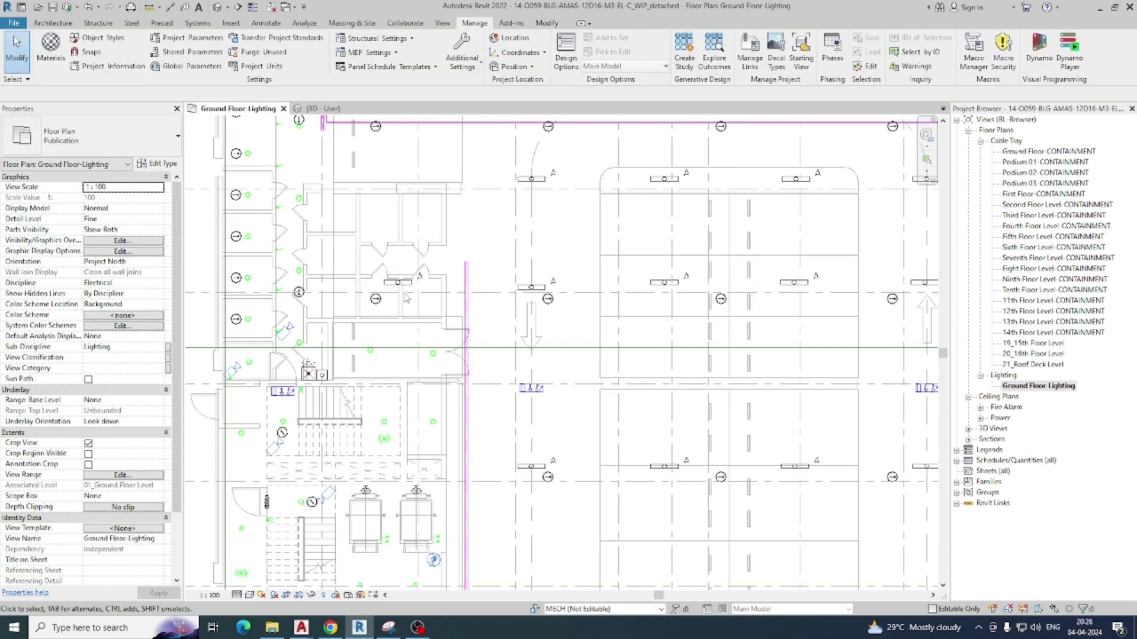
# - Change 19 Interior Lighting_Surface fixtures to type B: the one in the small rooms and those picked in five central parking rows
pyautogui.click(397, 282)
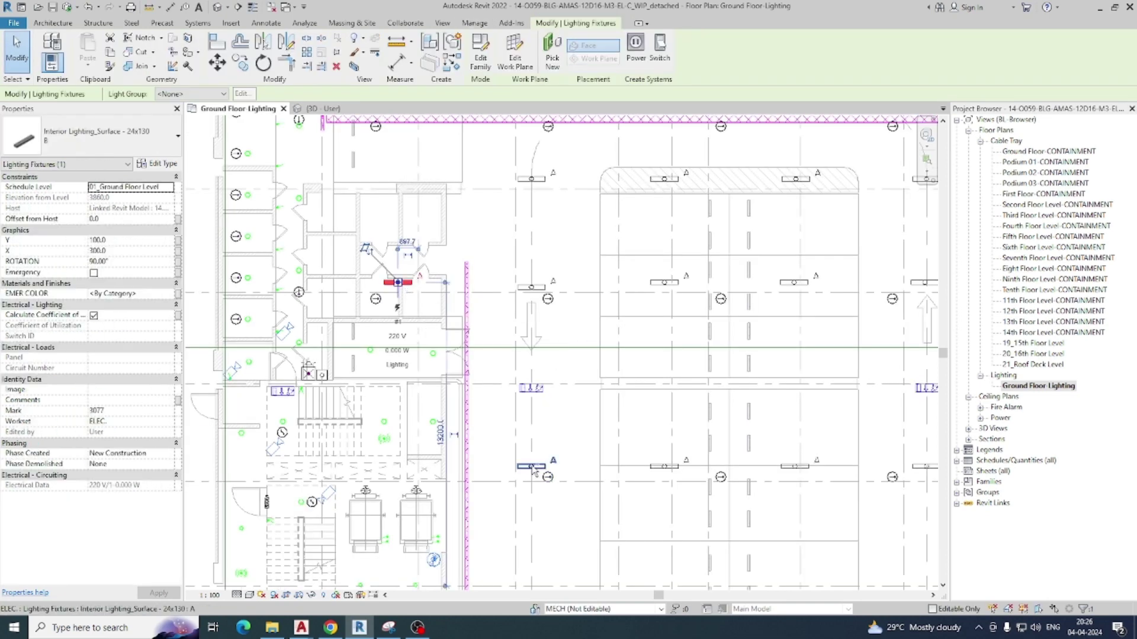
pyautogui.keyDown('ctrl'); pyautogui.click(531, 466); pyautogui.keyUp('ctrl')
pyautogui.keyDown('ctrl'); pyautogui.click(664, 466); pyautogui.keyUp('ctrl')
pyautogui.keyDown('ctrl'); pyautogui.click(803, 469); pyautogui.keyUp('ctrl')
pyautogui.moveTo(802, 469); pyautogui.dragTo(545, 441, button='middle')
pyautogui.keyDown('ctrl'); pyautogui.click(673, 444); pyautogui.keyUp('ctrl')
pyautogui.keyDown('ctrl'); pyautogui.click(668, 256); pyautogui.keyUp('ctrl')
pyautogui.keyDown('ctrl'); pyautogui.click(539, 256); pyautogui.keyUp('ctrl')
pyautogui.moveTo(613, 336); pyautogui.dragTo(798, 480, button='middle')
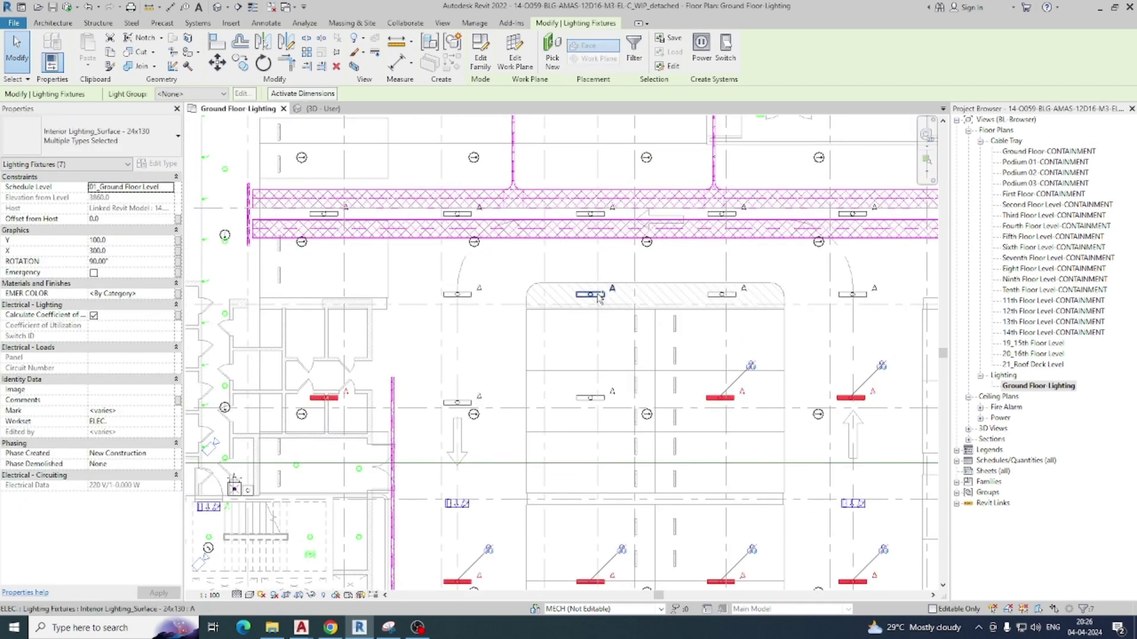
pyautogui.keyDown('ctrl'); pyautogui.click(471, 294); pyautogui.keyUp('ctrl')
pyautogui.keyDown('ctrl'); pyautogui.click(728, 296); pyautogui.keyUp('ctrl')
pyautogui.keyDown('ctrl'); pyautogui.click(853, 296); pyautogui.keyUp('ctrl')
pyautogui.scroll(-2, 633, 348)
pyautogui.moveTo(619, 476); pyautogui.dragTo(603, 324, button='middle')
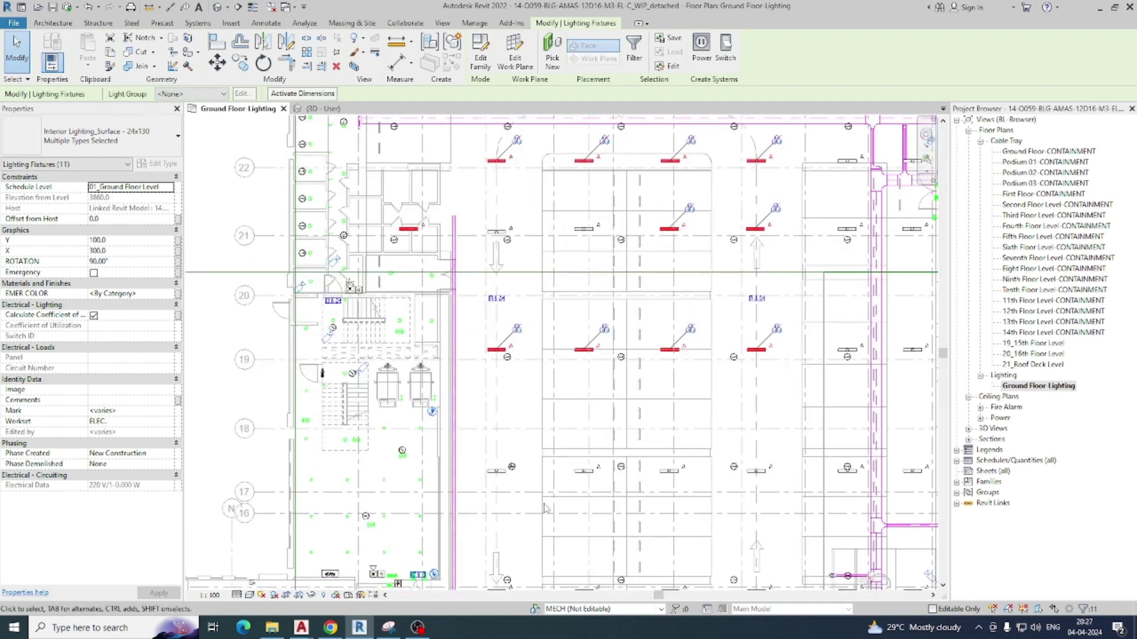
pyautogui.moveTo(545, 501); pyautogui.dragTo(536, 371, button='middle')
pyautogui.keyDown('ctrl'); pyautogui.click(494, 460); pyautogui.keyUp('ctrl')
pyautogui.keyDown('ctrl'); pyautogui.click(580, 460); pyautogui.keyUp('ctrl')
pyautogui.keyDown('ctrl'); pyautogui.click(666, 460); pyautogui.keyUp('ctrl')
pyautogui.keyDown('ctrl'); pyautogui.click(751, 459); pyautogui.keyUp('ctrl')
pyautogui.moveTo(747, 465); pyautogui.dragTo(750, 392, button='middle')
pyautogui.keyDown('ctrl'); pyautogui.click(494, 507); pyautogui.keyUp('ctrl')
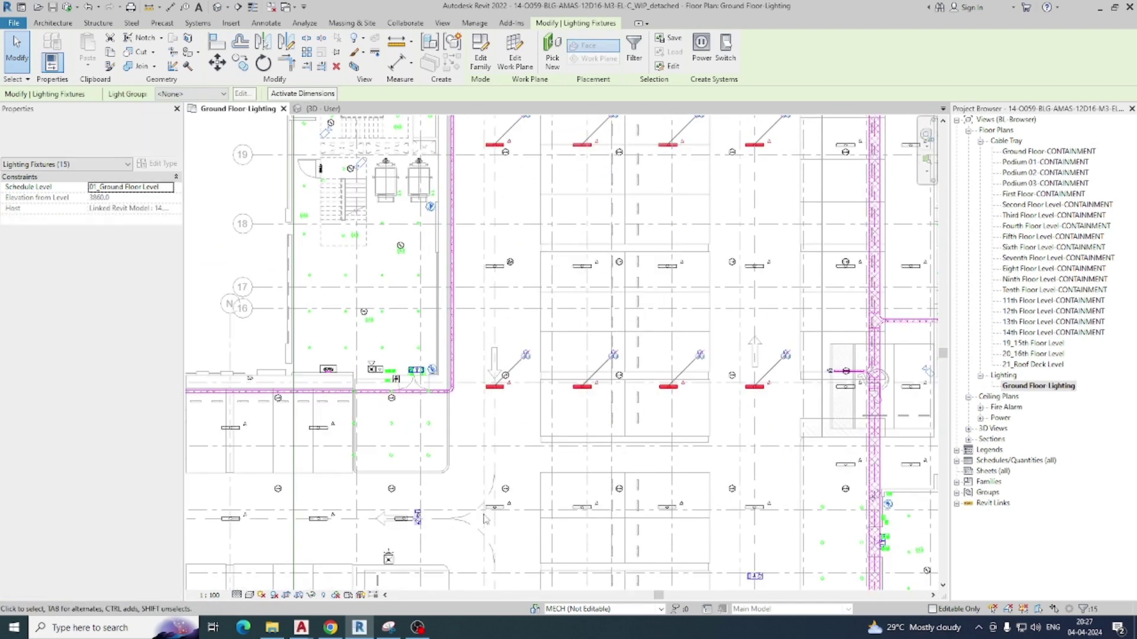
pyautogui.keyDown('ctrl'); pyautogui.click(584, 509); pyautogui.keyUp('ctrl')
pyautogui.keyDown('ctrl'); pyautogui.click(667, 507); pyautogui.keyUp('ctrl')
pyautogui.keyDown('ctrl'); pyautogui.click(754, 507); pyautogui.keyUp('ctrl')
pyautogui.click(133, 139)
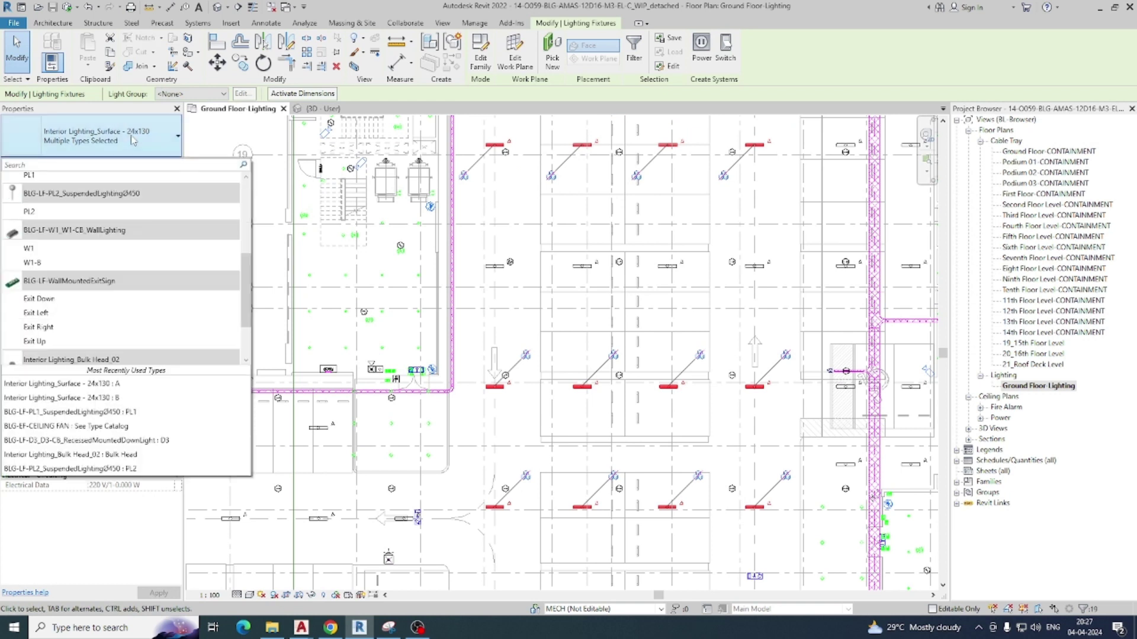
pyautogui.scroll(2, 87, 267)
pyautogui.scroll(1, 100, 235)
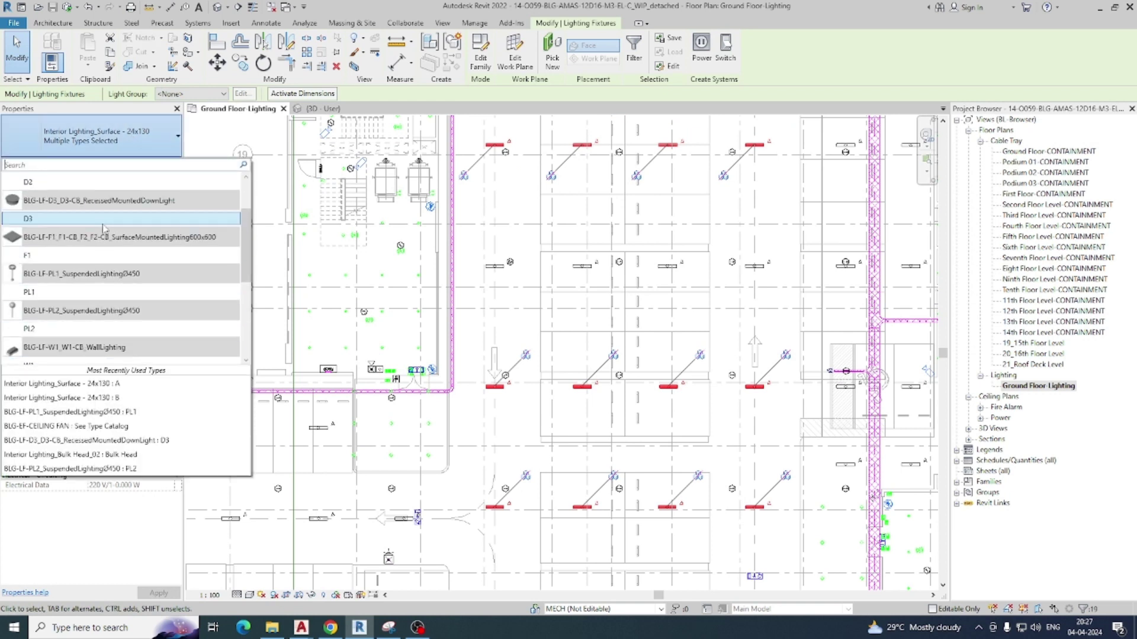
pyautogui.scroll(-1, 111, 228)
pyautogui.scroll(-3, 114, 244)
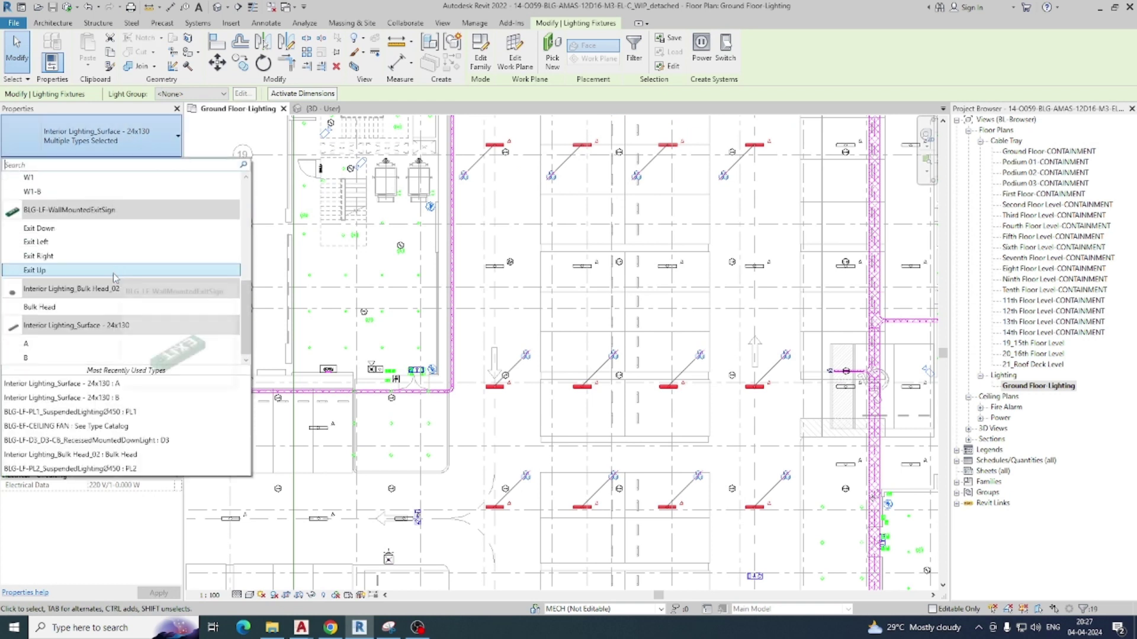
pyautogui.click(45, 358)
pyautogui.press('Escape')
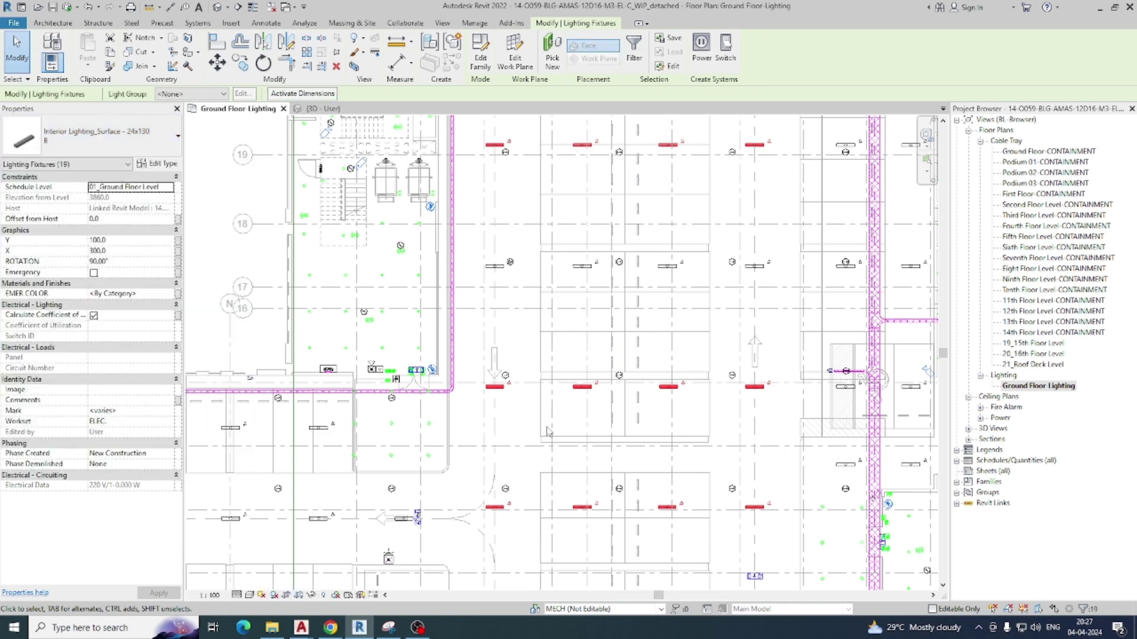
pyautogui.scroll(2, 506, 392)
pyautogui.scroll(-3, 506, 392)
pyautogui.moveTo(518, 211); pyautogui.dragTo(450, 345, button='middle')
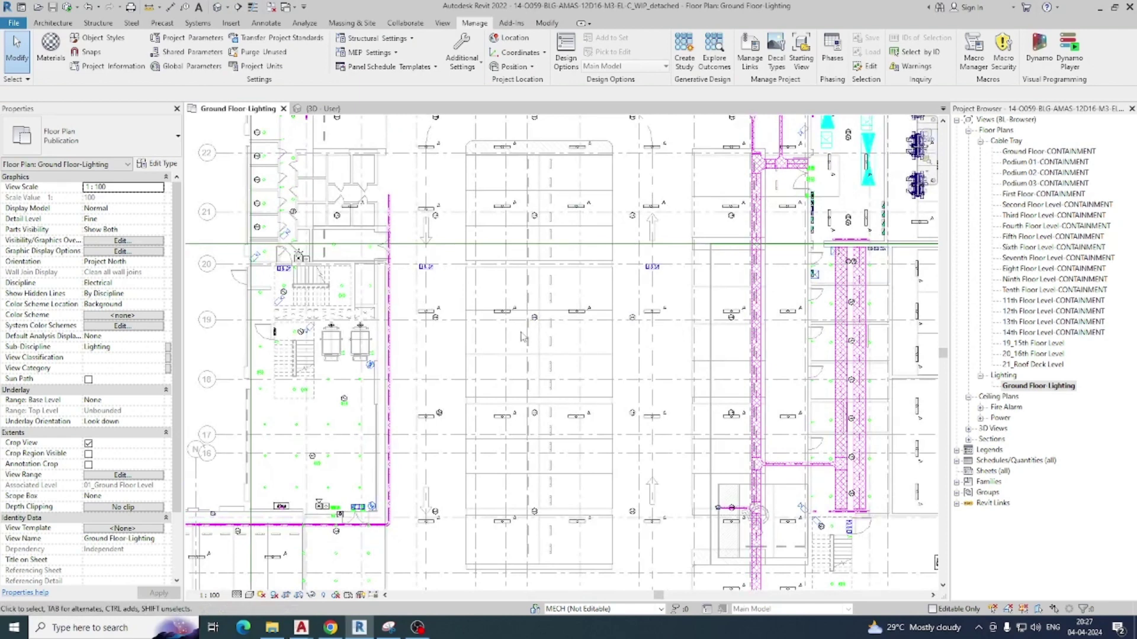
pyautogui.moveTo(522, 337); pyautogui.dragTo(522, 347, button='middle')
pyautogui.scroll(-2, 511, 343)
pyautogui.scroll(3, 469, 344)
pyautogui.moveTo(500, 359); pyautogui.dragTo(498, 367, button='middle')
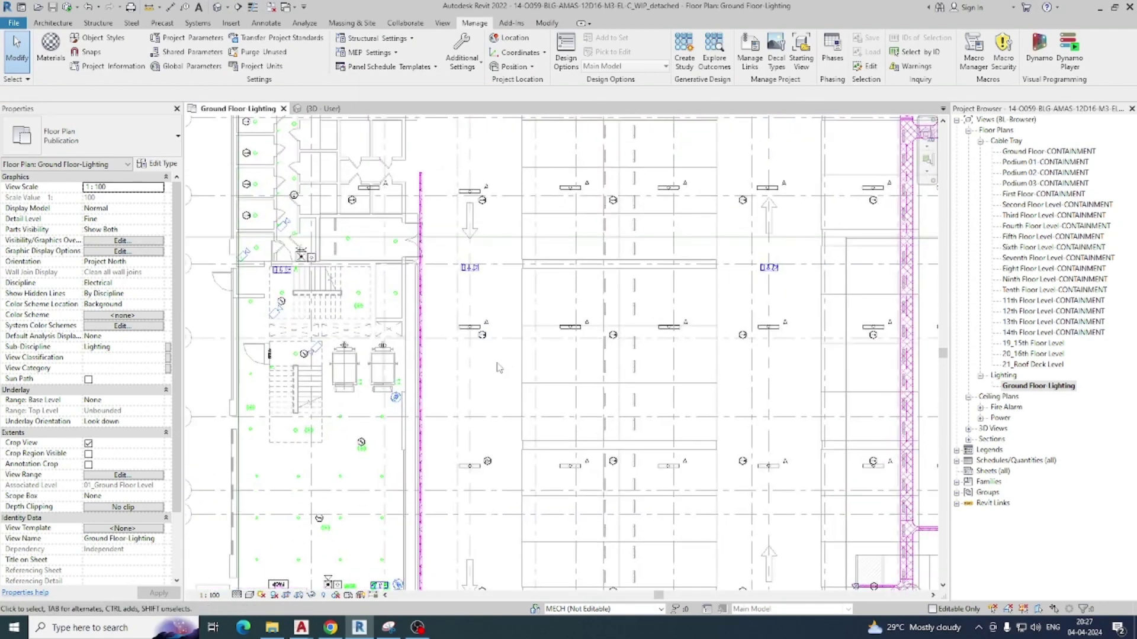
# - Create a new rule-based filter named A from the floor plan's visibility/graphics filter settings
pyautogui.press('v')
pyautogui.press('g')
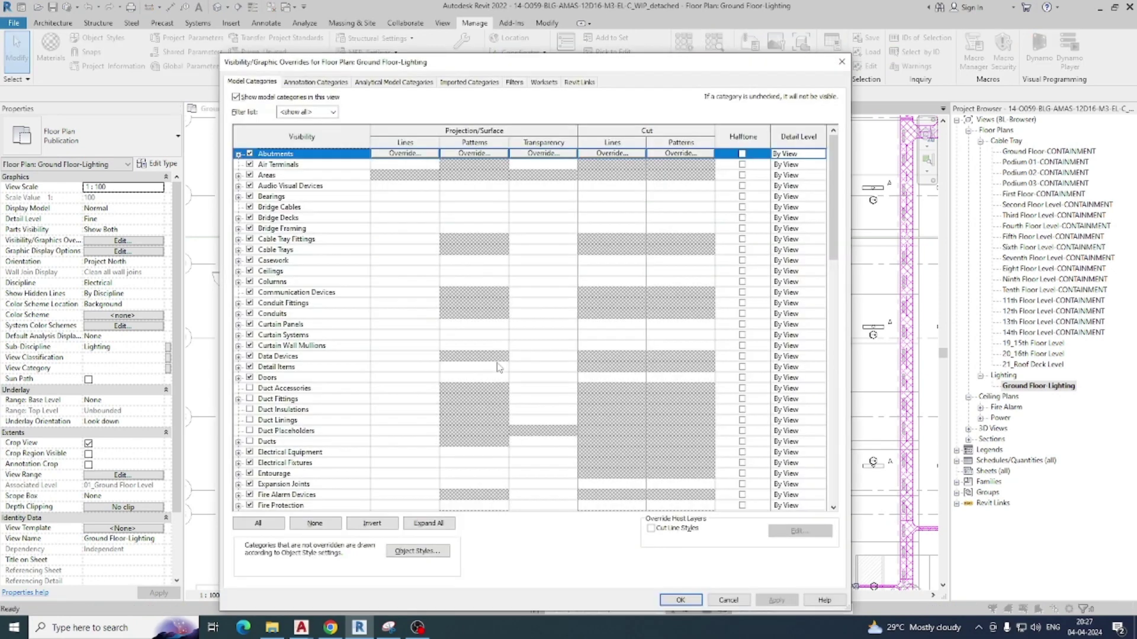
pyautogui.click(515, 82)
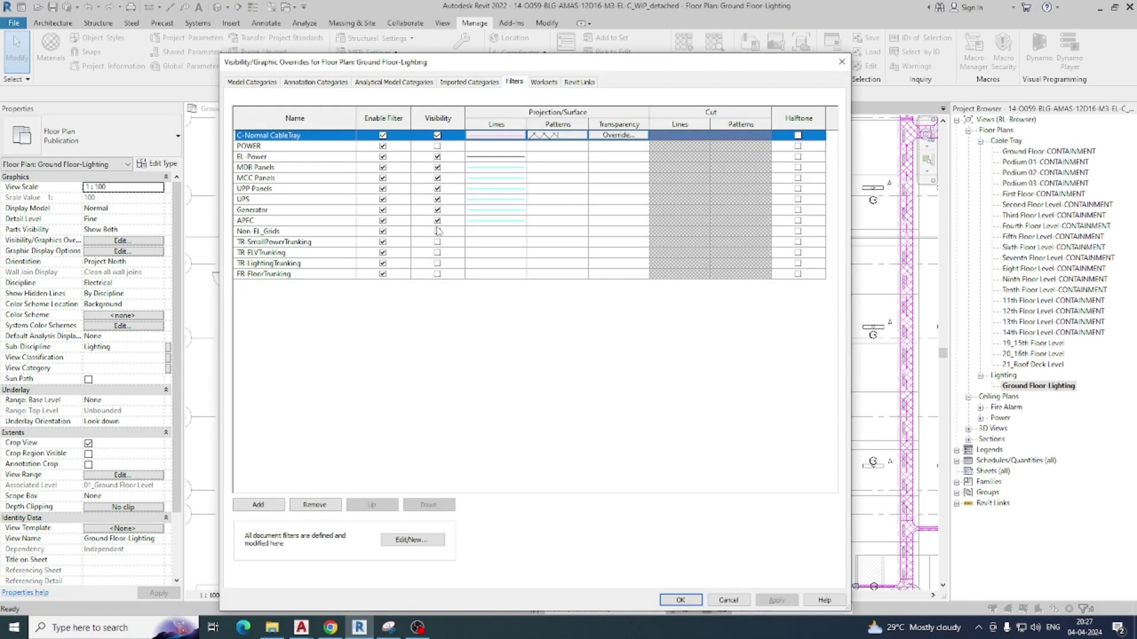
pyautogui.click(403, 540)
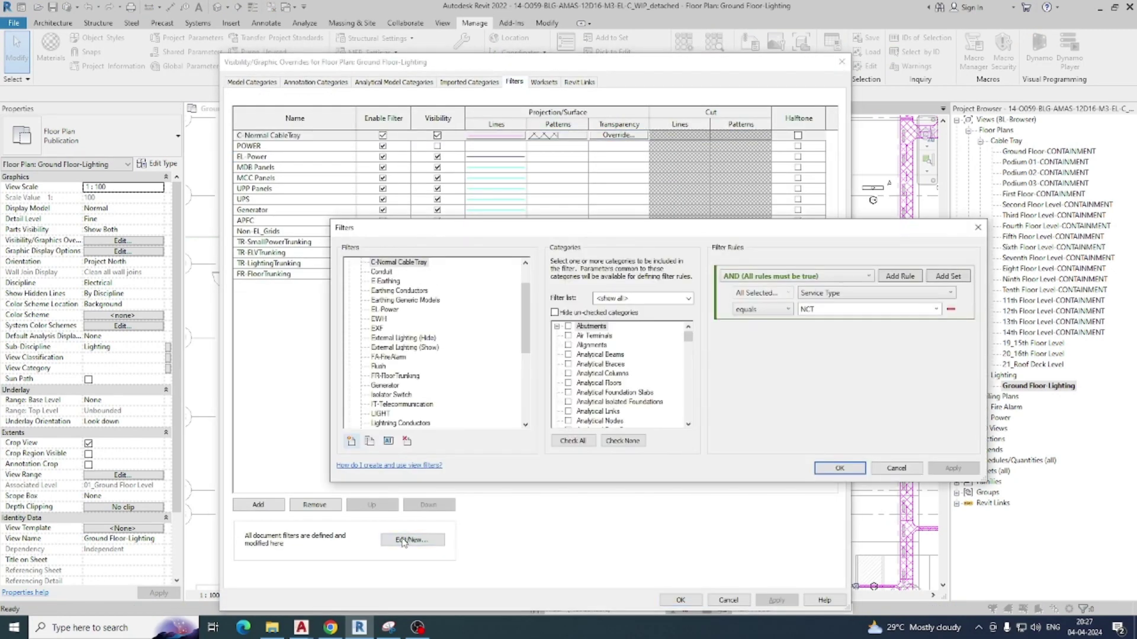
pyautogui.moveTo(550, 236); pyautogui.dragTo(505, 146)
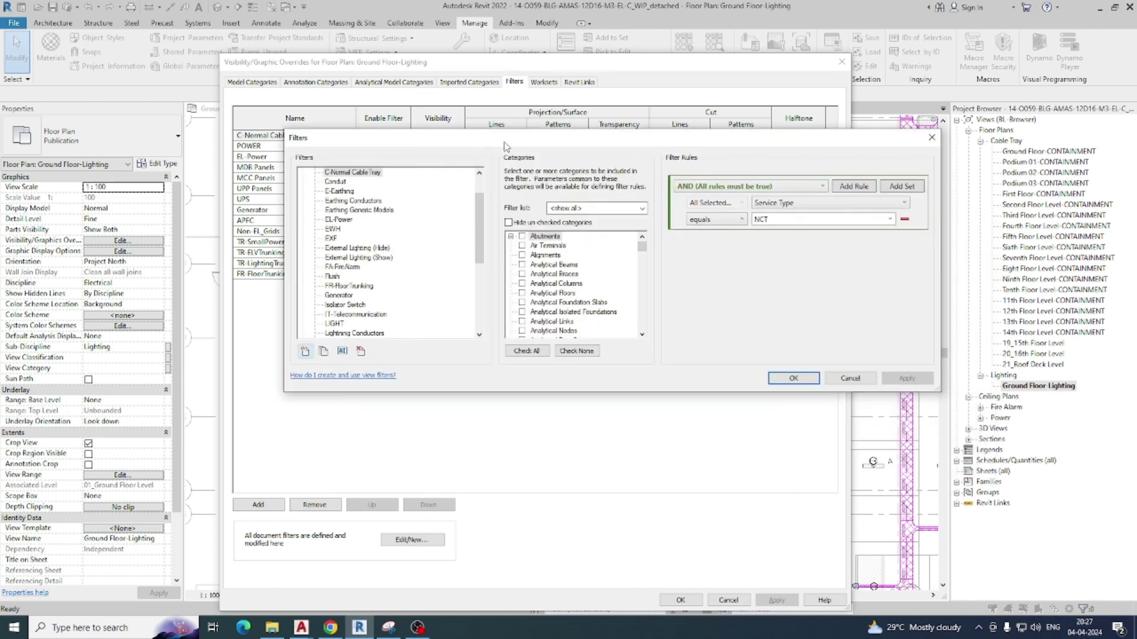
pyautogui.click(306, 352)
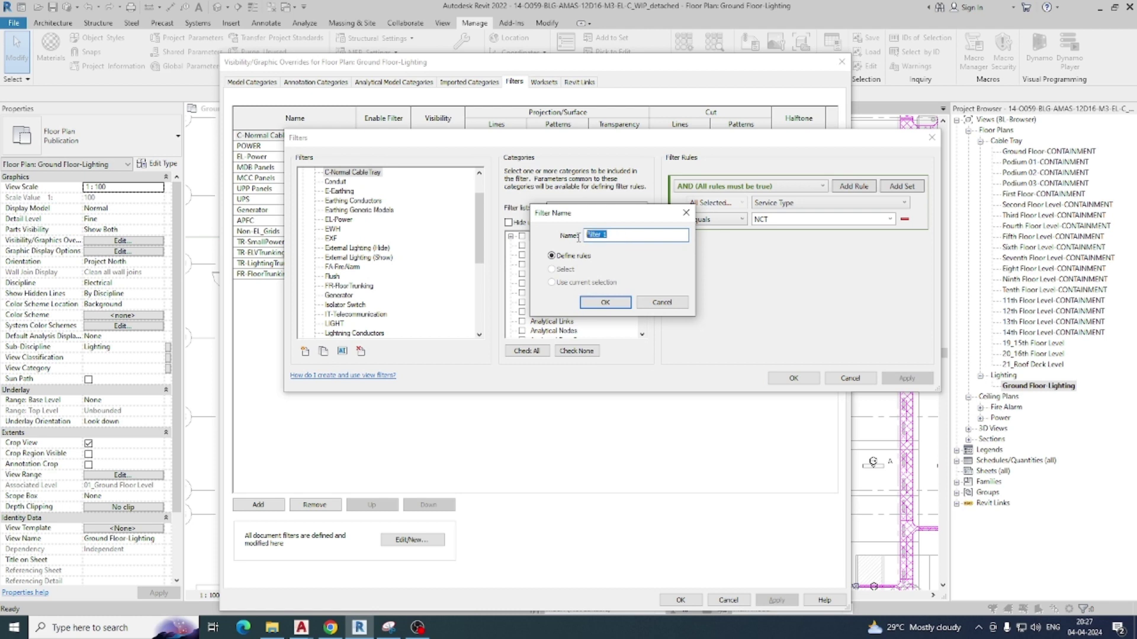
pyautogui.write('A')
pyautogui.click(605, 301)
# - Restrict filter A to the Lighting Fixtures category only, leaving Lighting Devices excluded
pyautogui.click(562, 277)
pyautogui.press('l')
pyautogui.scroll(-3, 543, 279)
pyautogui.click(522, 303)
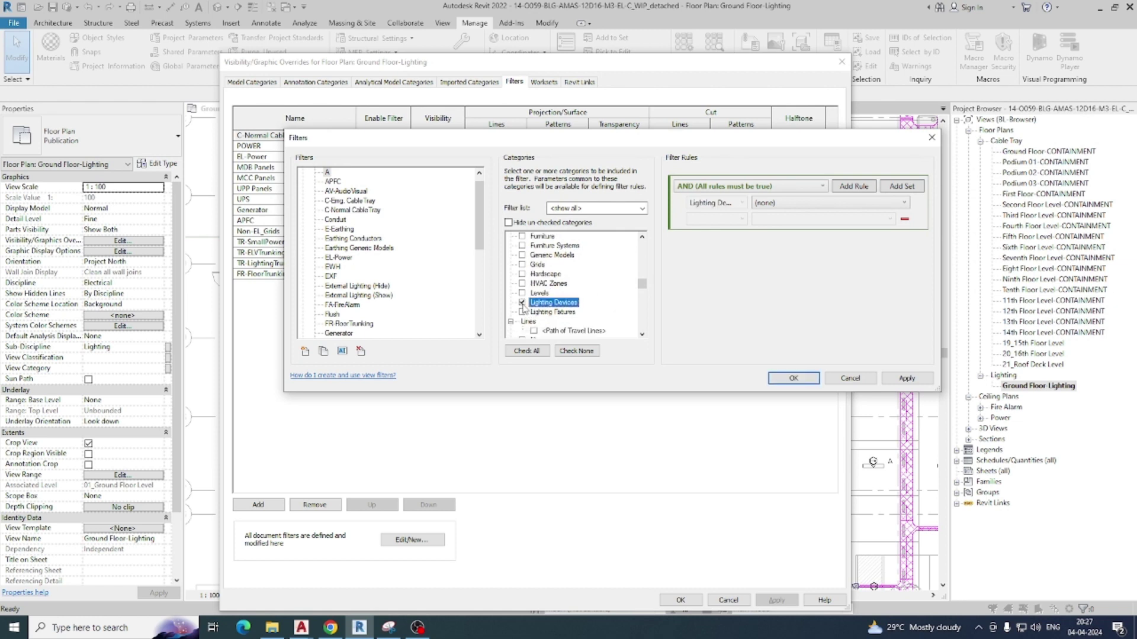
pyautogui.click(522, 312)
pyautogui.click(522, 302)
# - Define filter A's rule as Type Mark equals A and save the filter
pyautogui.click(816, 203)
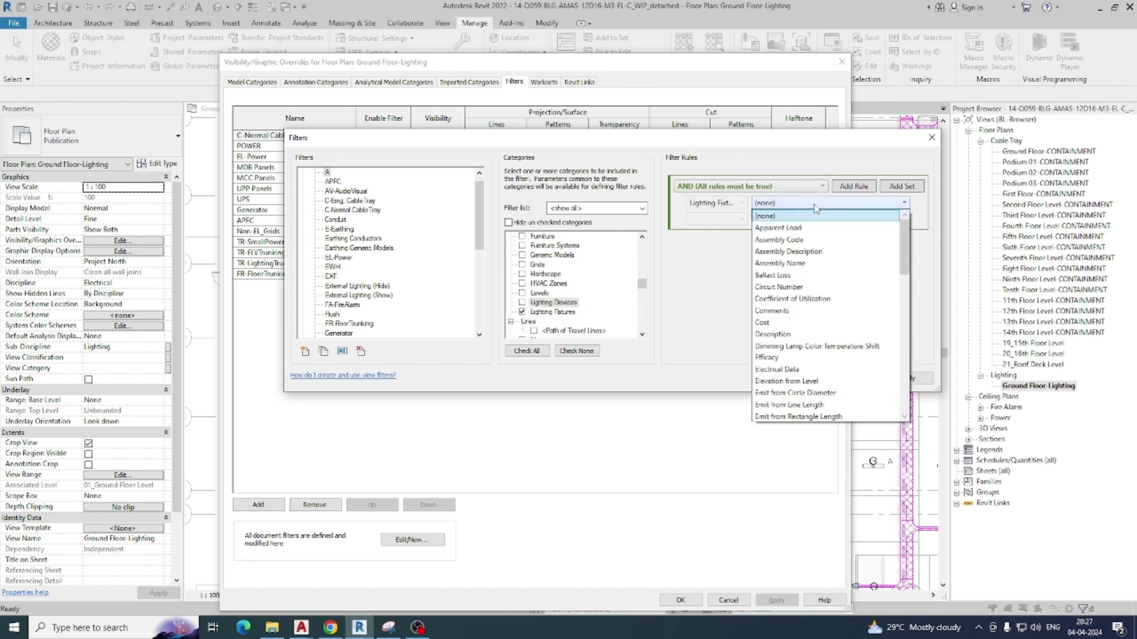
pyautogui.scroll(-5, 799, 228)
pyautogui.scroll(4, 785, 231)
pyautogui.scroll(-7, 784, 230)
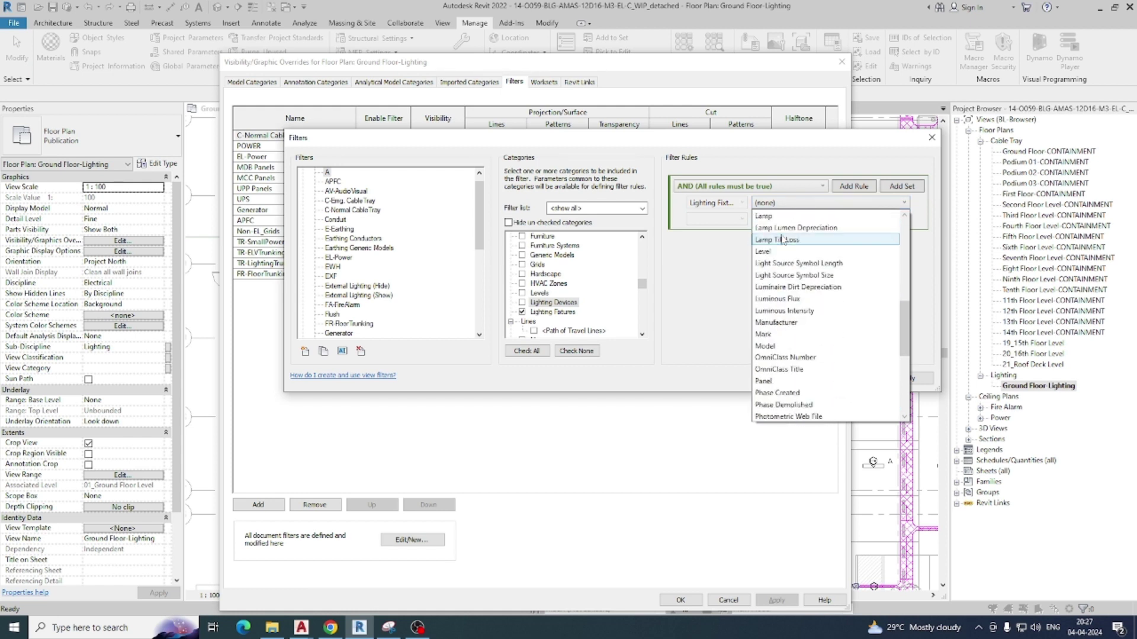
pyautogui.scroll(-6, 782, 248)
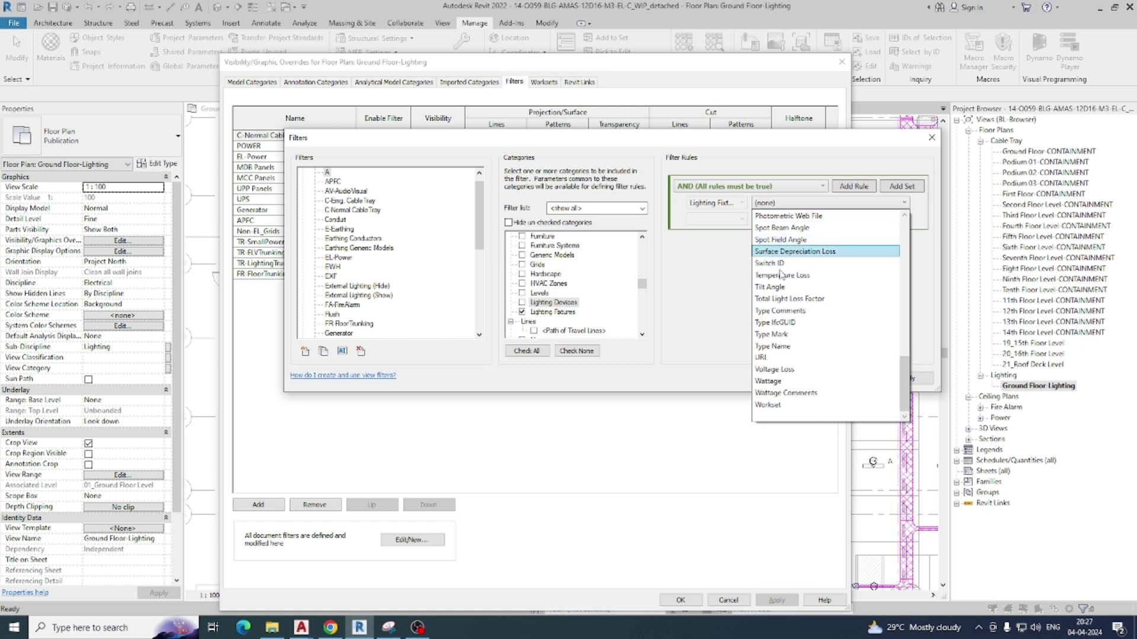
pyautogui.click(775, 337)
pyautogui.click(735, 220)
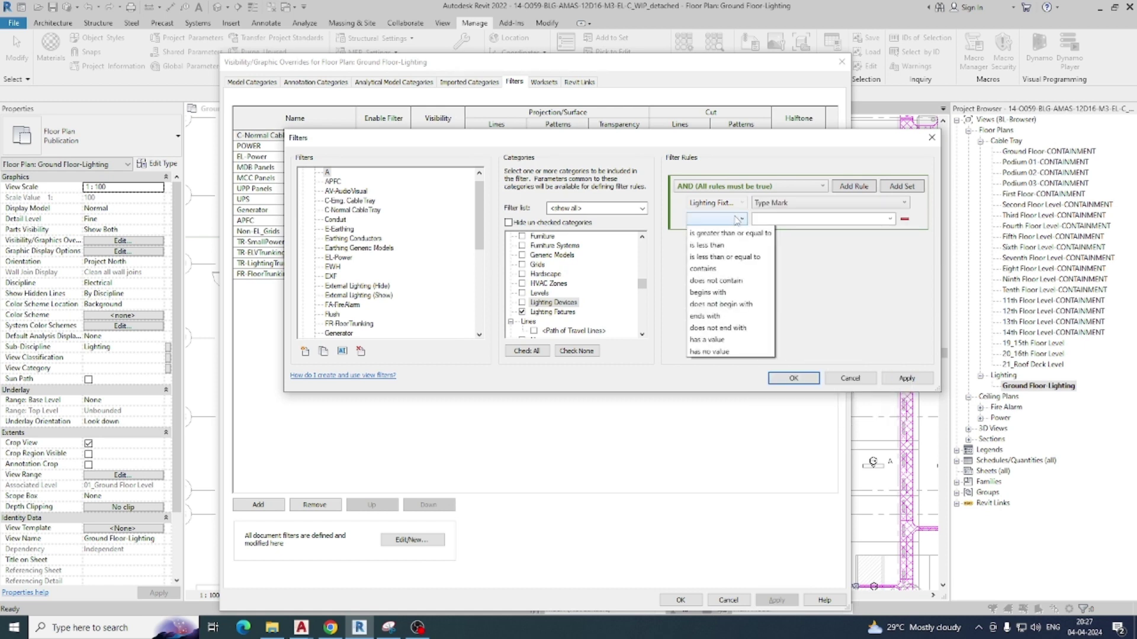
pyautogui.click(721, 236)
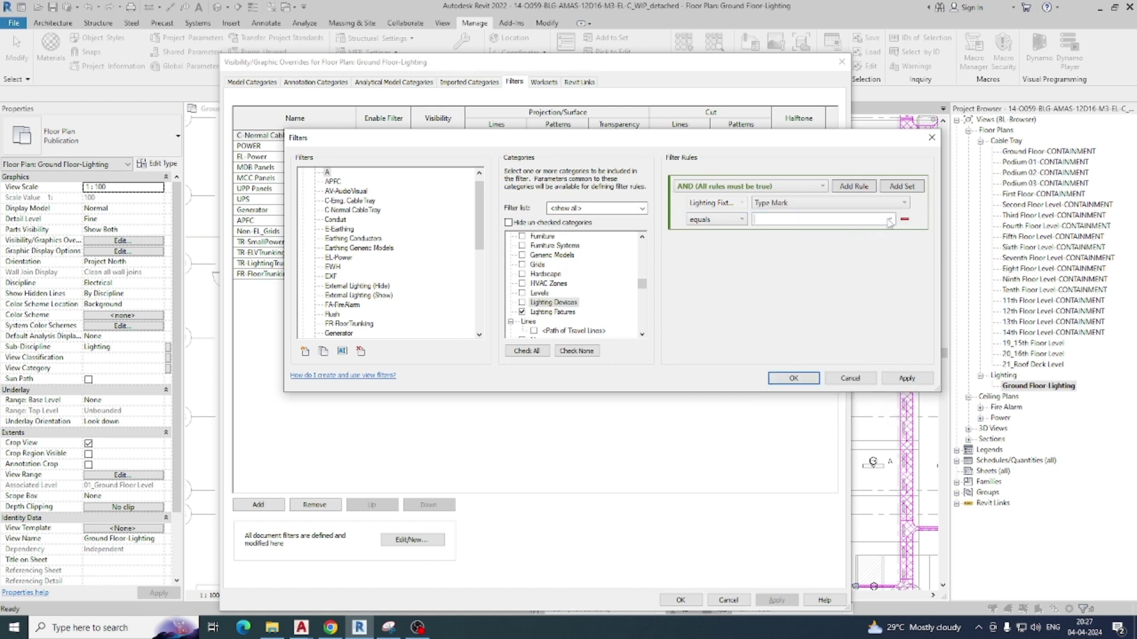
pyautogui.click(891, 219)
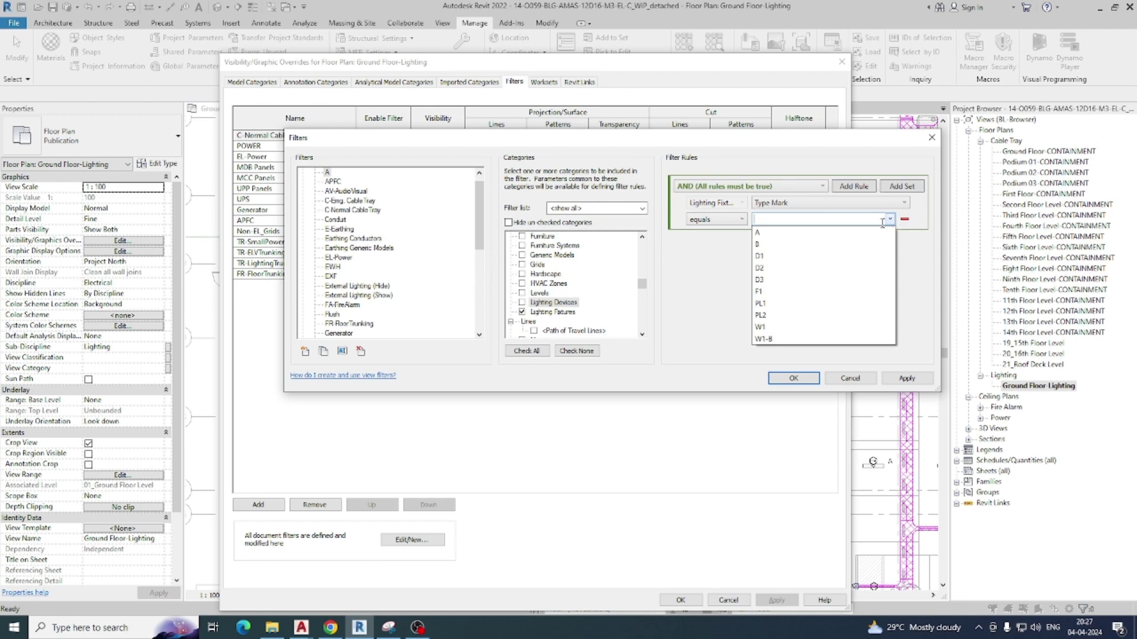
pyautogui.click(767, 236)
pyautogui.click(801, 380)
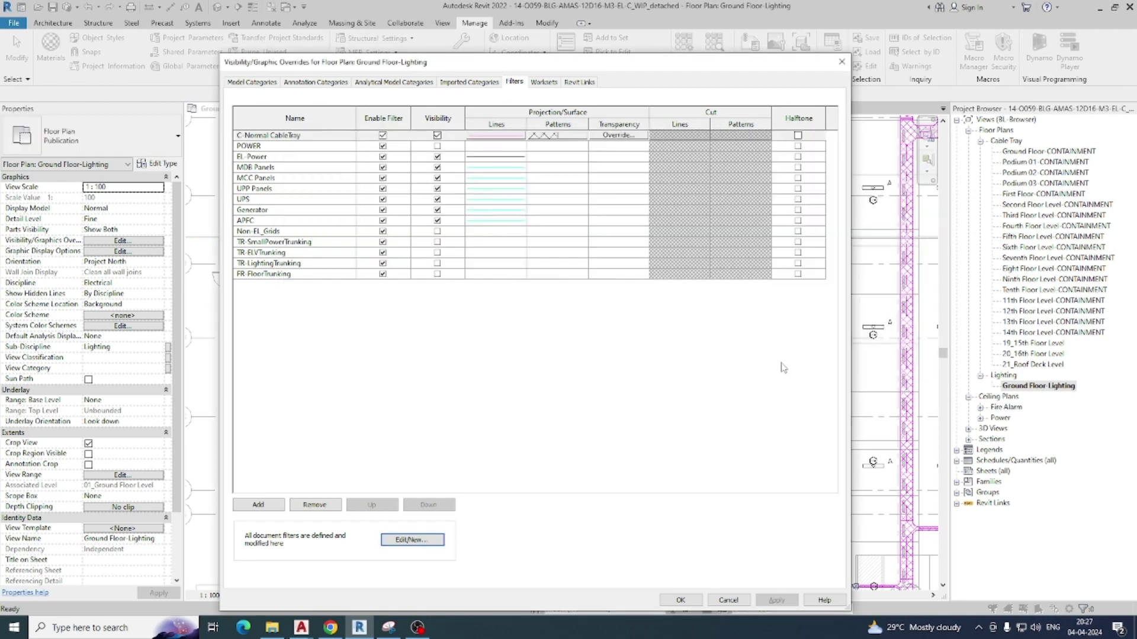
# - Reopen the project filters, check filter A's rule, and create another rule-based filter named B
pyautogui.click(410, 540)
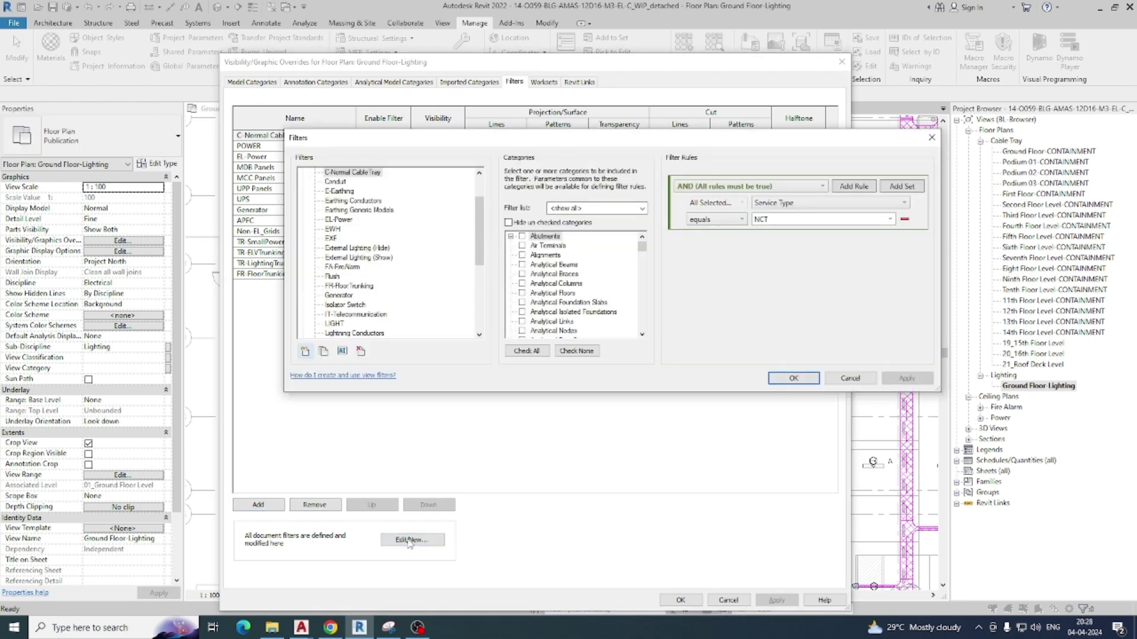
pyautogui.scroll(-2, 342, 220)
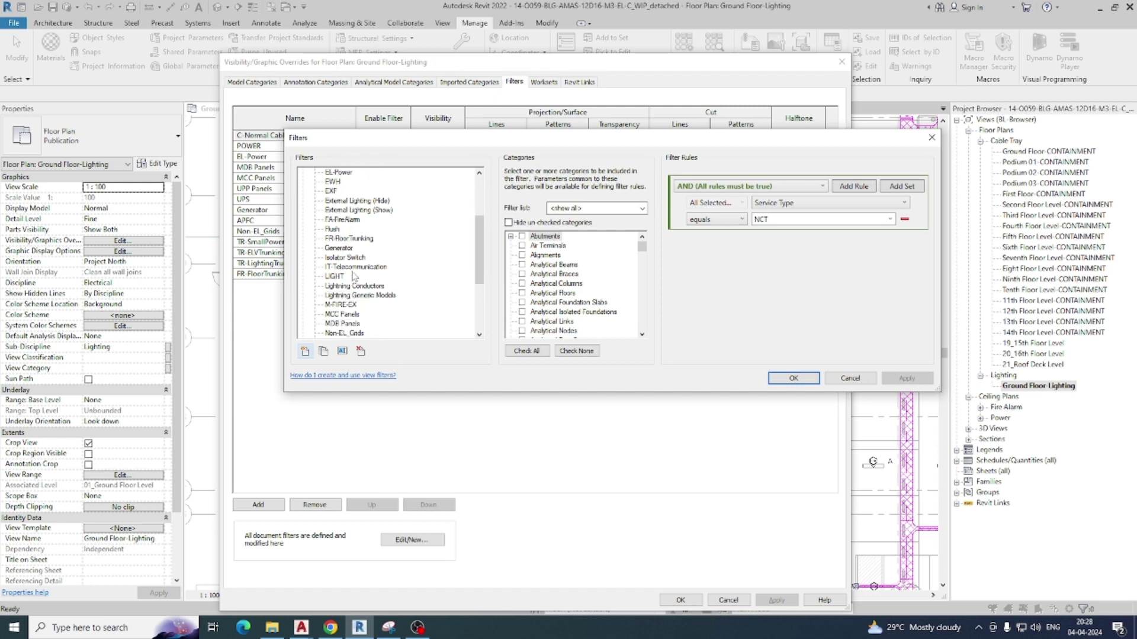
pyautogui.click(349, 277)
pyautogui.scroll(4, 349, 280)
pyautogui.click(326, 181)
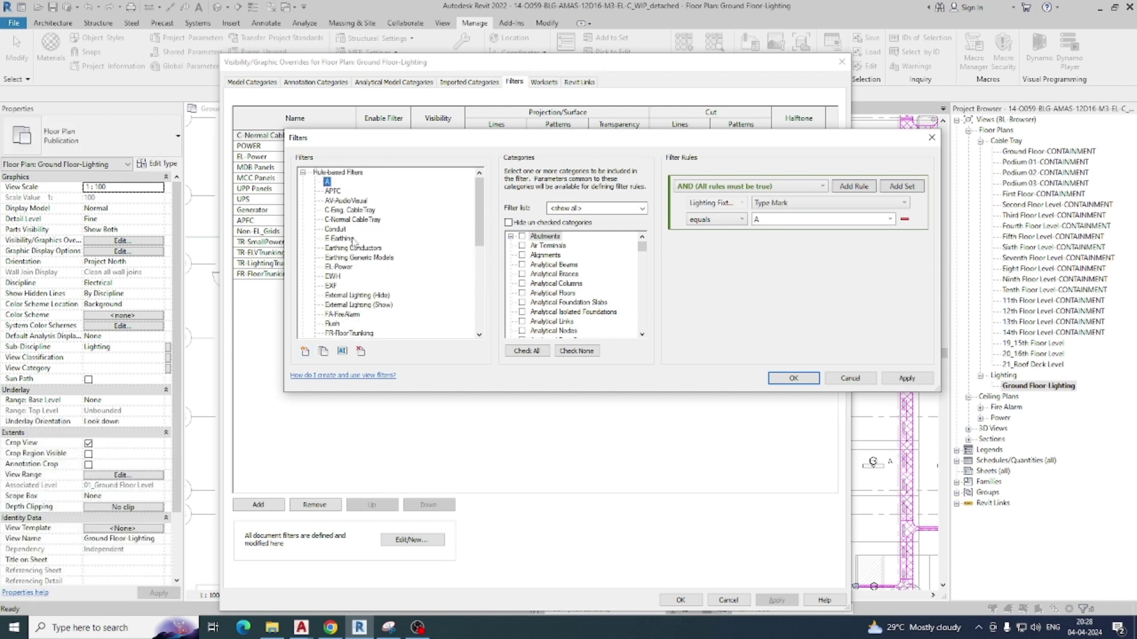
pyautogui.click(305, 351)
pyautogui.write('B')
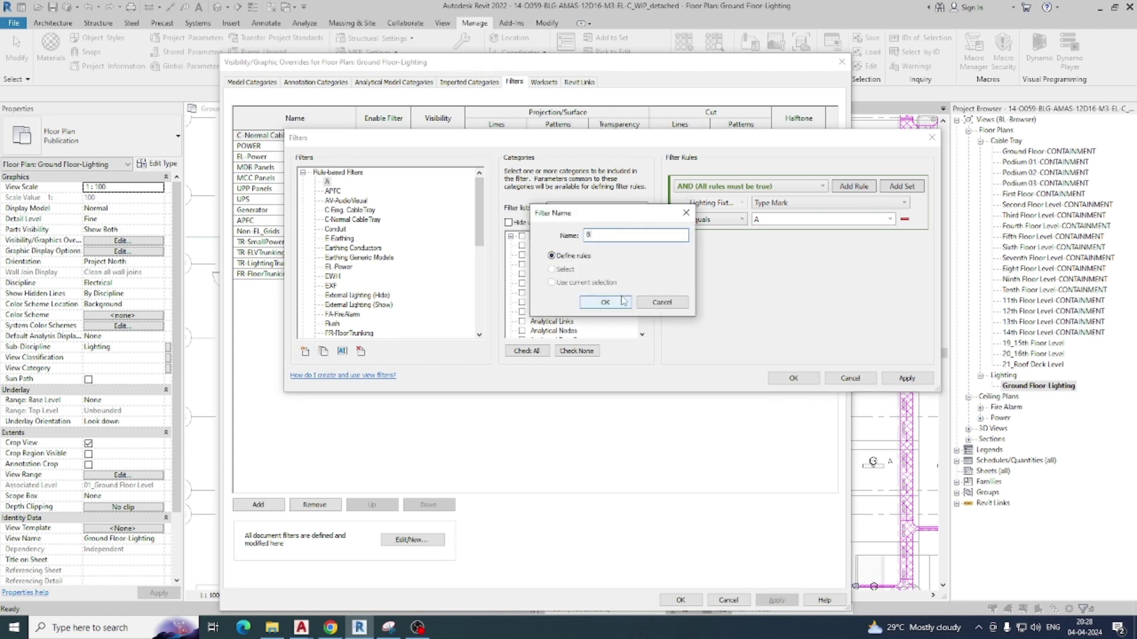
pyautogui.click(620, 301)
# - Assign the Lighting Fixtures category to filter B
pyautogui.moveTo(646, 248)
pyautogui.mouseDown()
pyautogui.moveTo(647, 280)
pyautogui.moveTo(649, 244)
pyautogui.mouseUp()
pyautogui.click(572, 294)
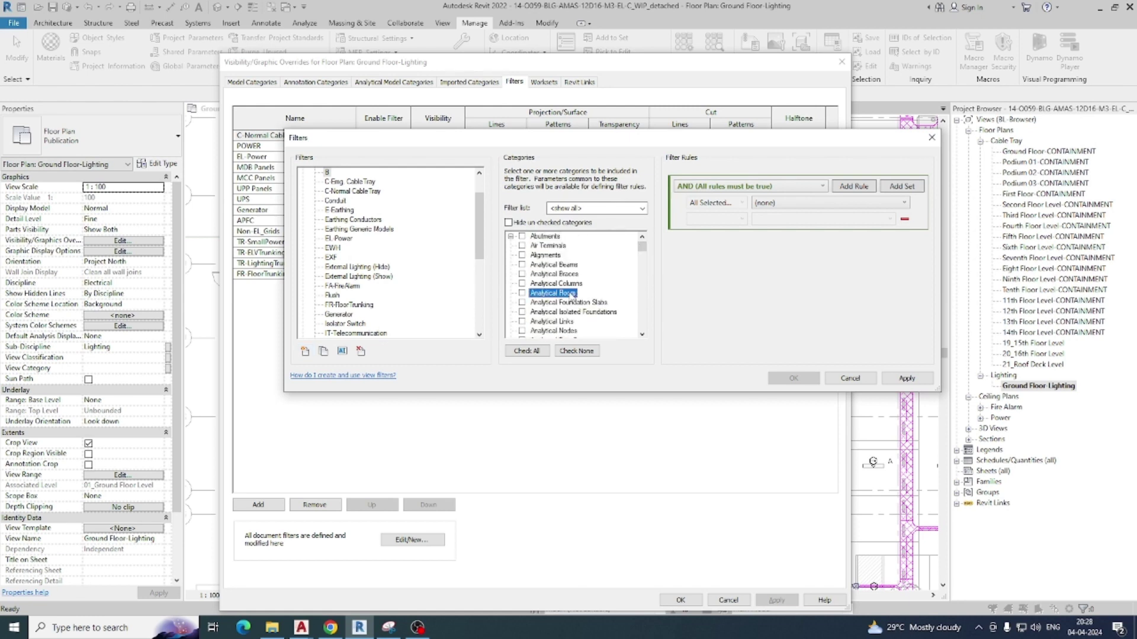
pyautogui.press('l')
pyautogui.scroll(-1, 571, 297)
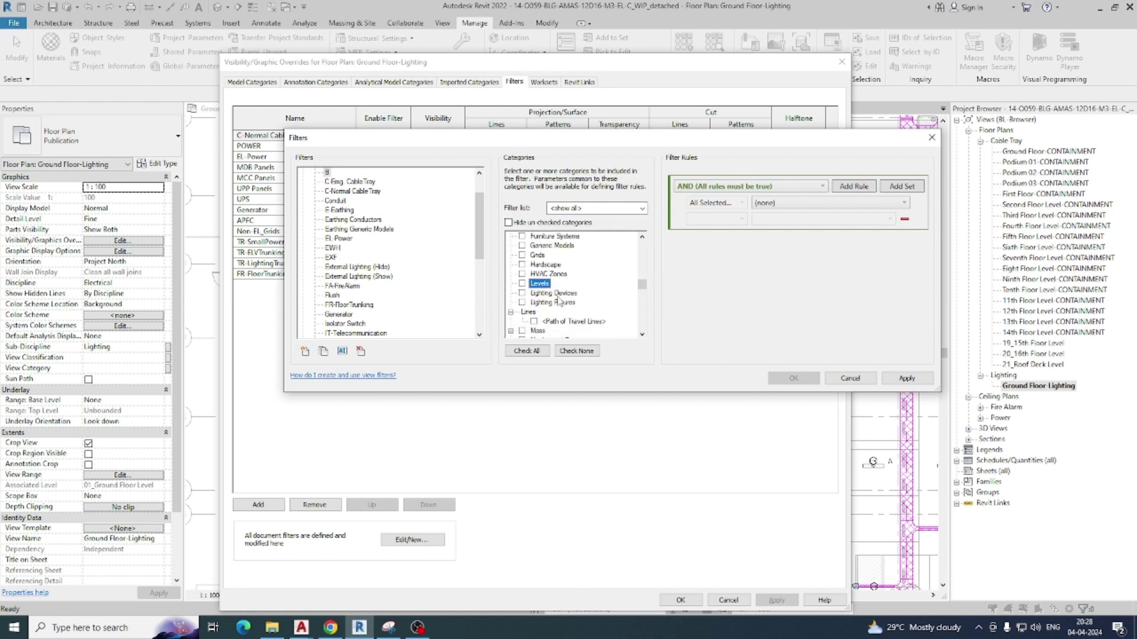
pyautogui.click(522, 303)
# - Define filter B's rule as Type Mark equals B and save the filter
pyautogui.click(815, 204)
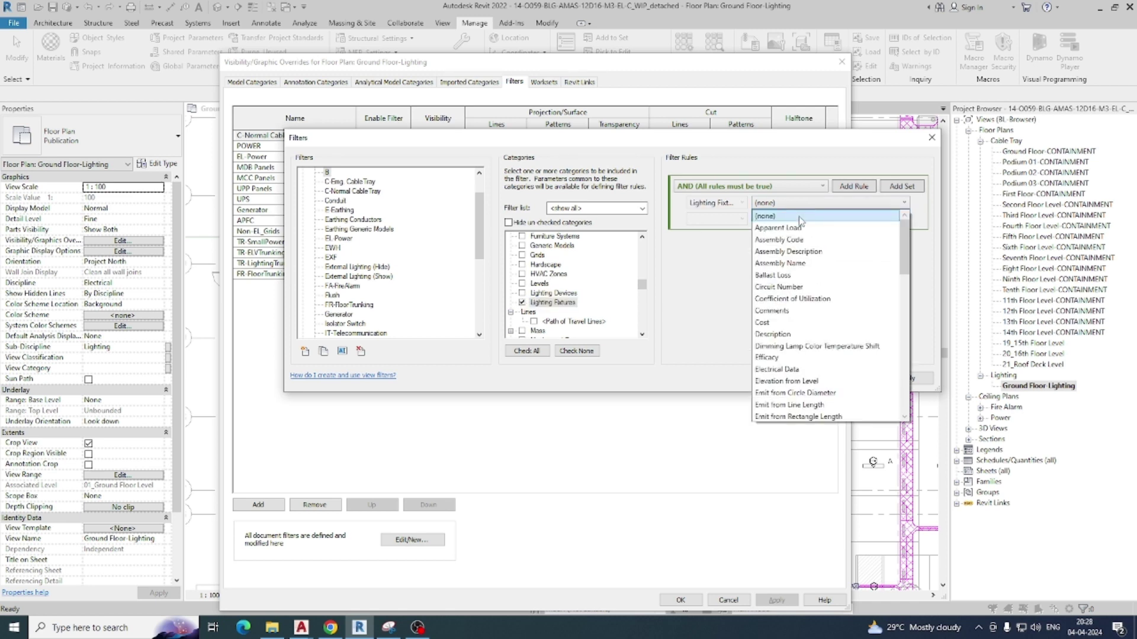
pyautogui.scroll(-13, 778, 355)
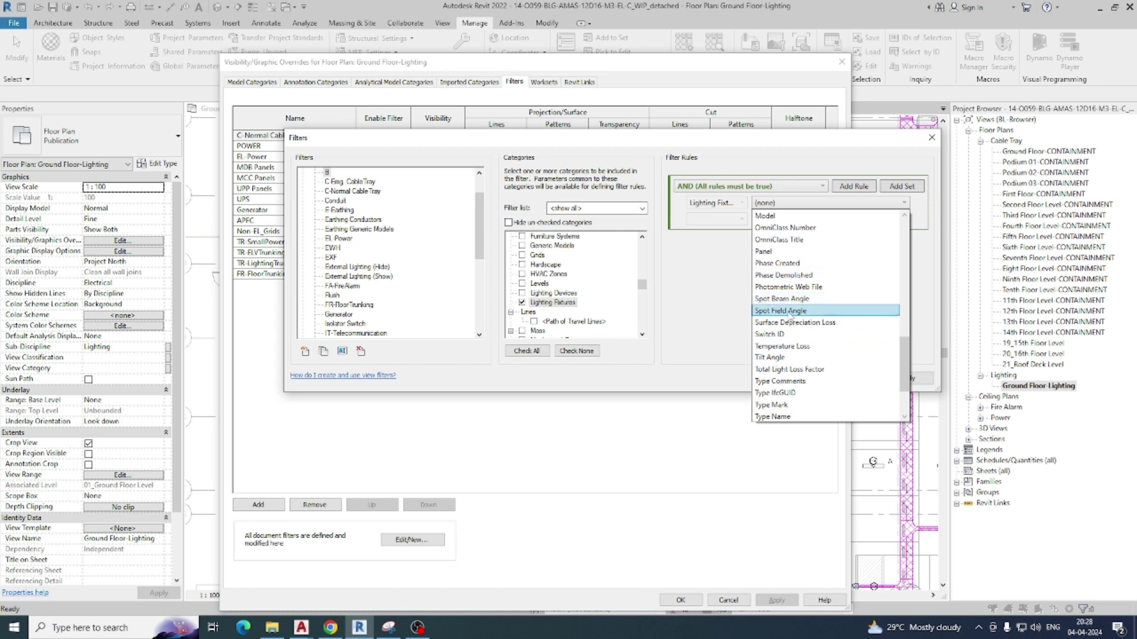
pyautogui.click(776, 408)
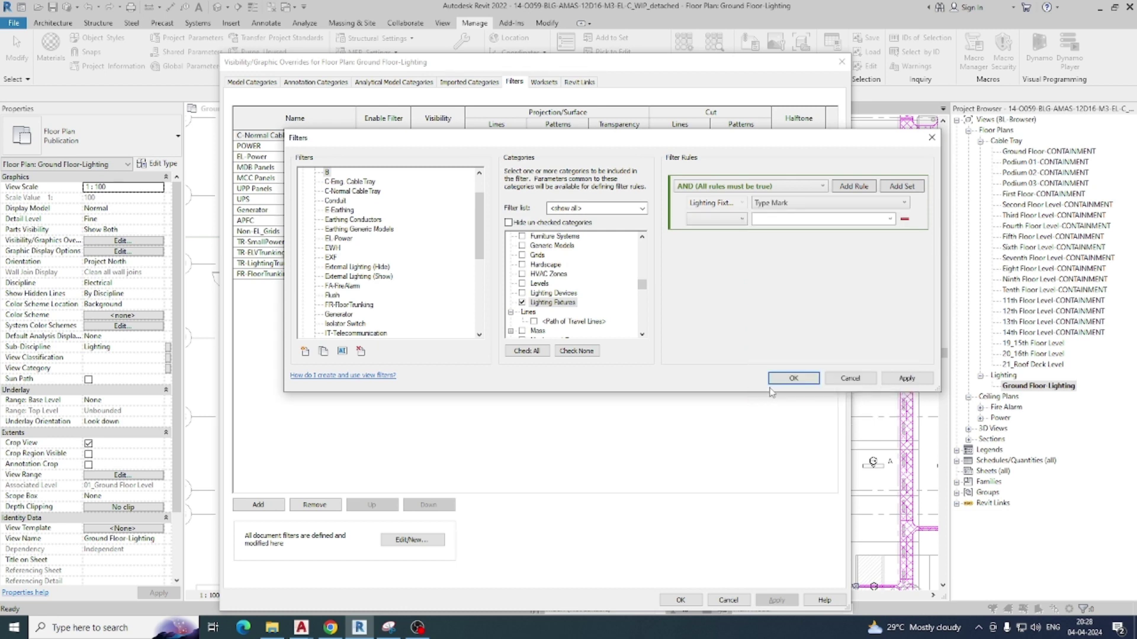
pyautogui.click(742, 220)
pyautogui.click(714, 232)
pyautogui.click(890, 219)
pyautogui.click(781, 247)
pyautogui.click(795, 379)
# - Add filters A and B to the Ground Floor-Lighting view
pyautogui.click(267, 511)
pyautogui.click(473, 304)
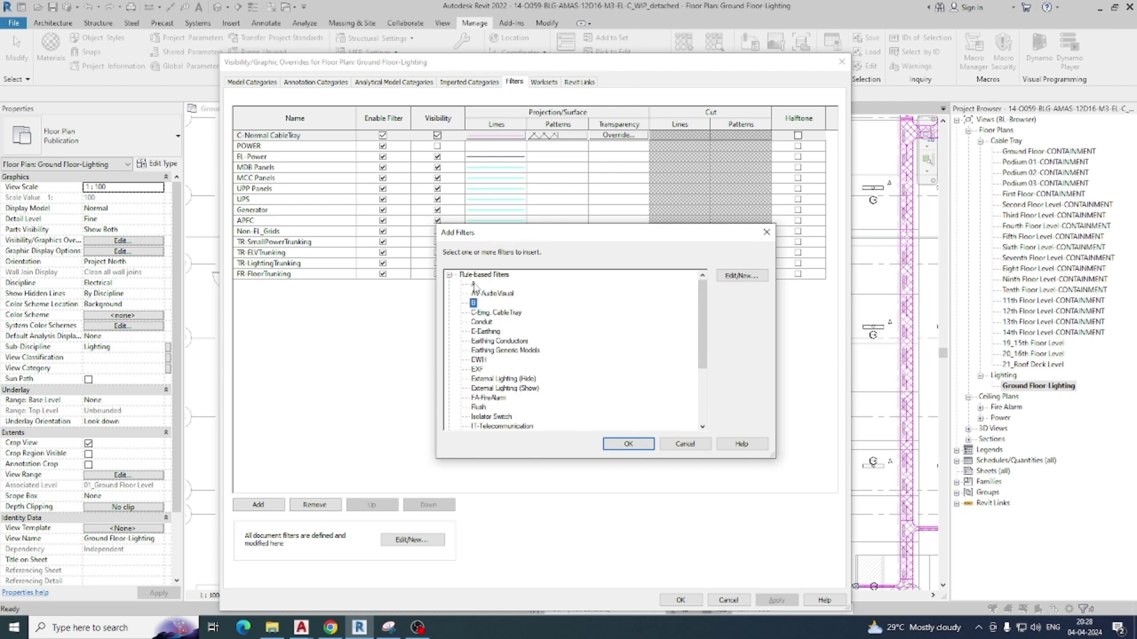
pyautogui.click(639, 446)
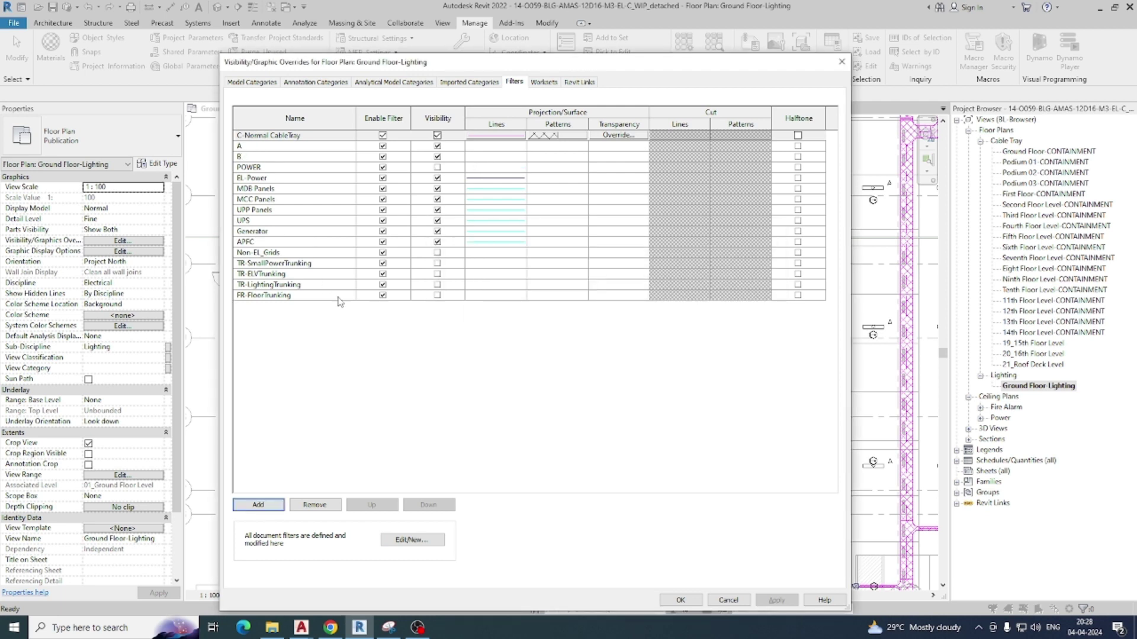
# - Override filter A's projection foreground pattern with a solid fill in red
pyautogui.click(528, 147)
pyautogui.click(559, 147)
pyautogui.click(557, 298)
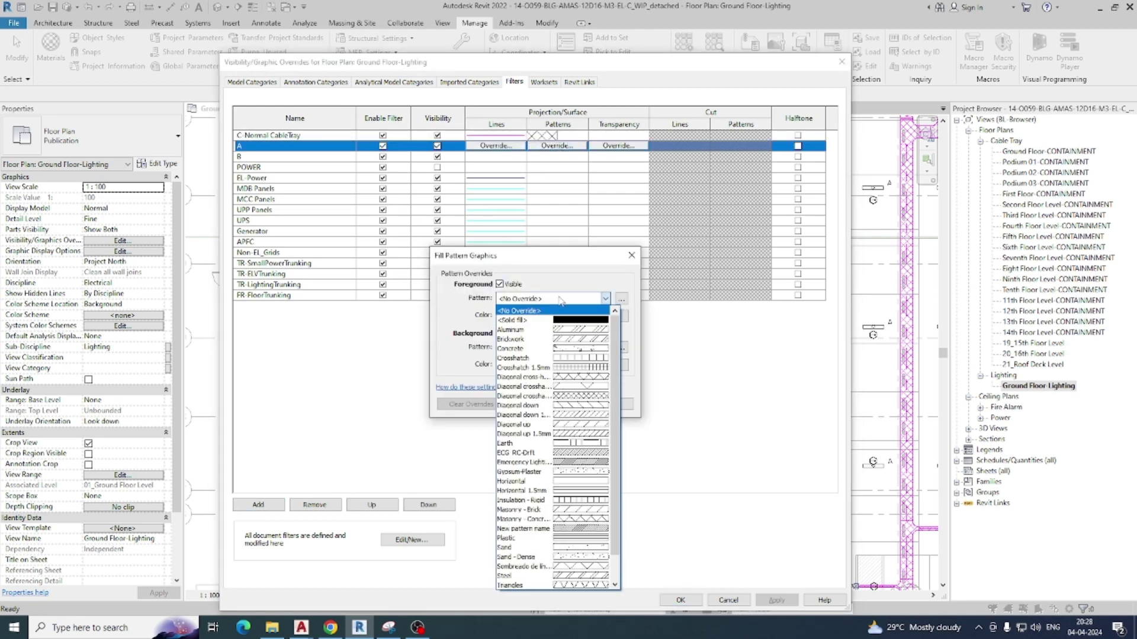
pyautogui.click(557, 313)
pyautogui.click(556, 316)
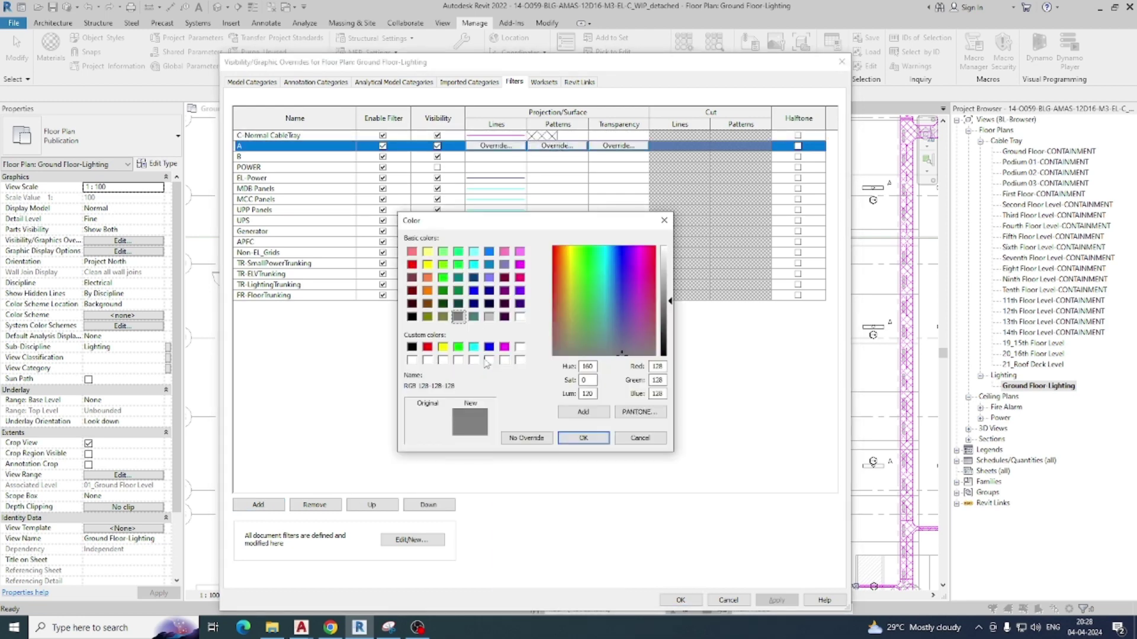
pyautogui.click(428, 347)
pyautogui.click(583, 438)
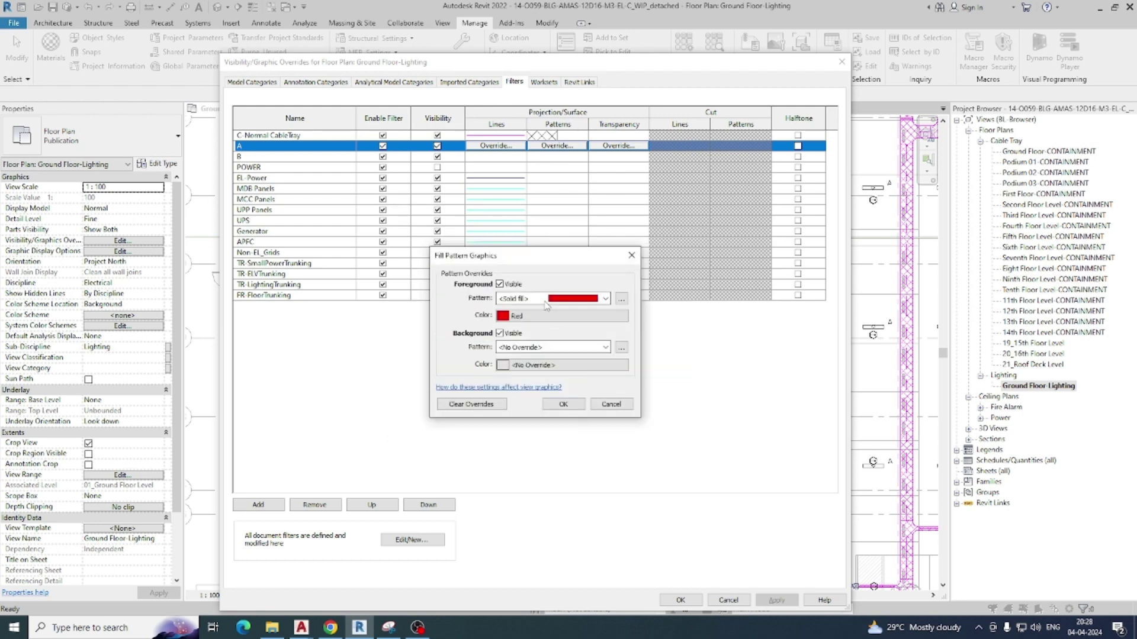
# - Set filter A's background pattern to a solid red fill and accept the pattern overrides
pyautogui.click(553, 347)
pyautogui.click(550, 369)
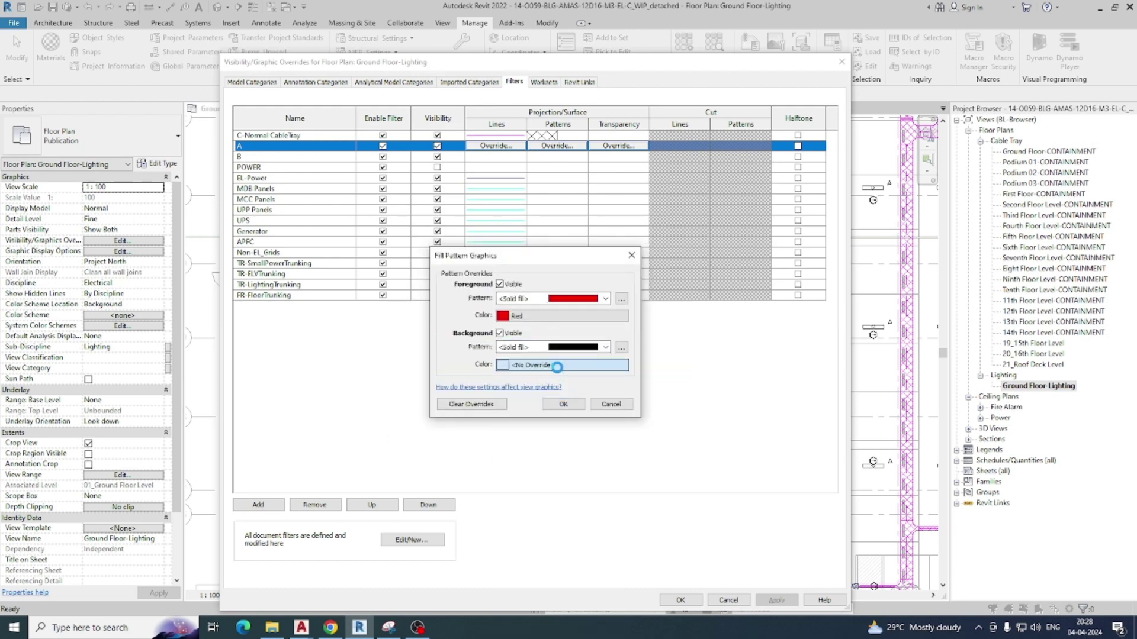
pyautogui.click(554, 365)
pyautogui.click(427, 347)
pyautogui.click(583, 438)
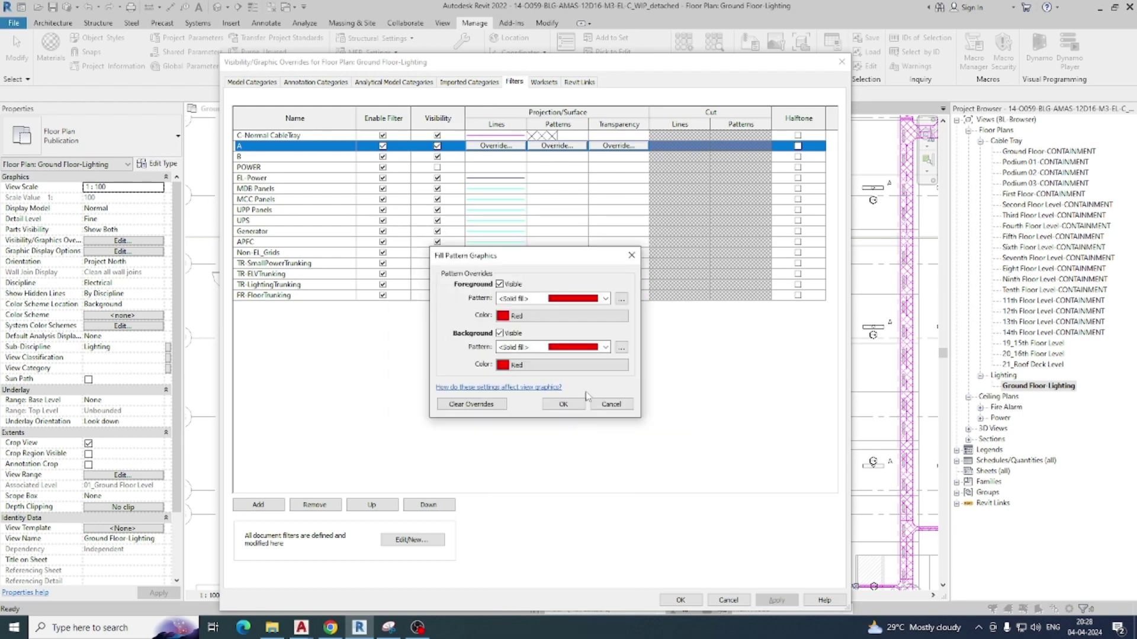
pyautogui.click(563, 404)
# - Override filter A's projection lines with the colour red and a chosen line weight
pyautogui.click(496, 146)
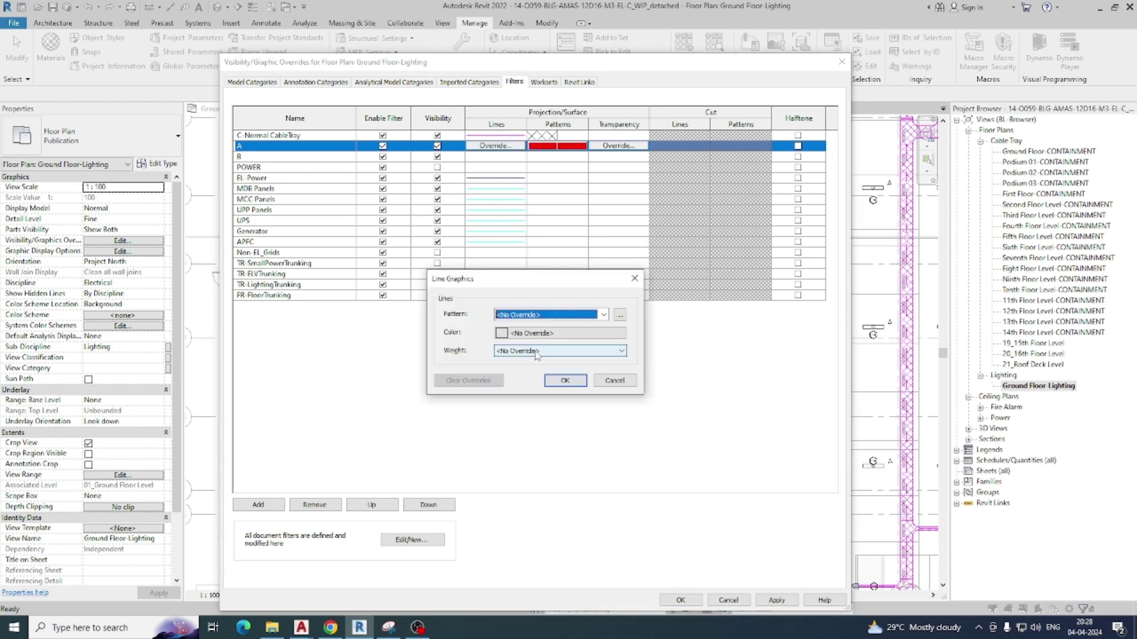
pyautogui.click(541, 343)
pyautogui.click(427, 347)
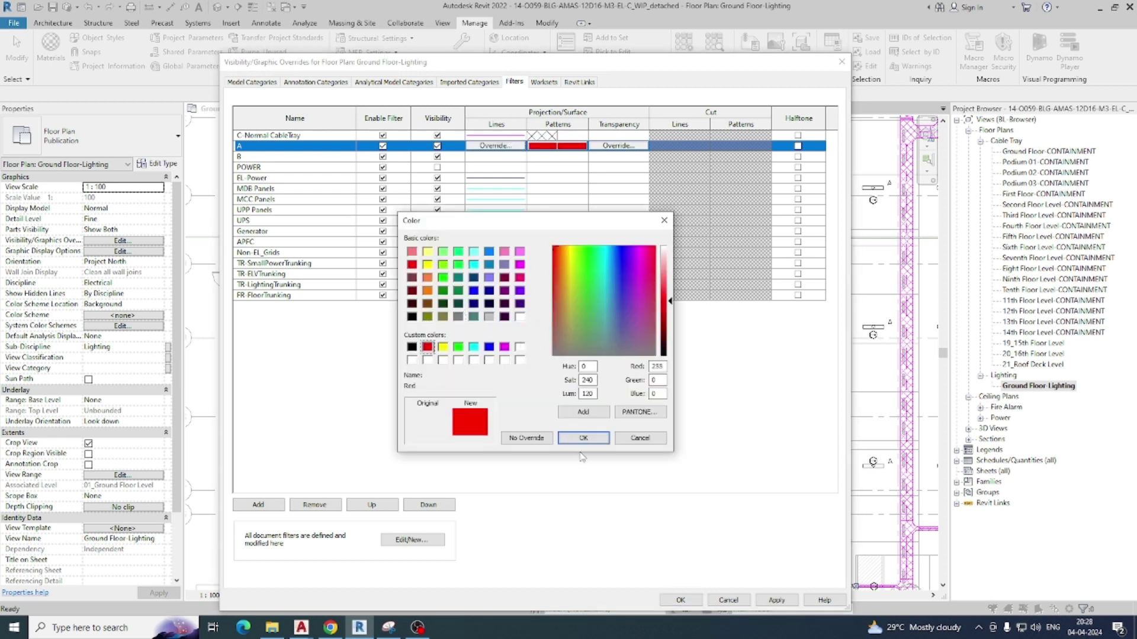
pyautogui.click(583, 438)
pyautogui.click(540, 354)
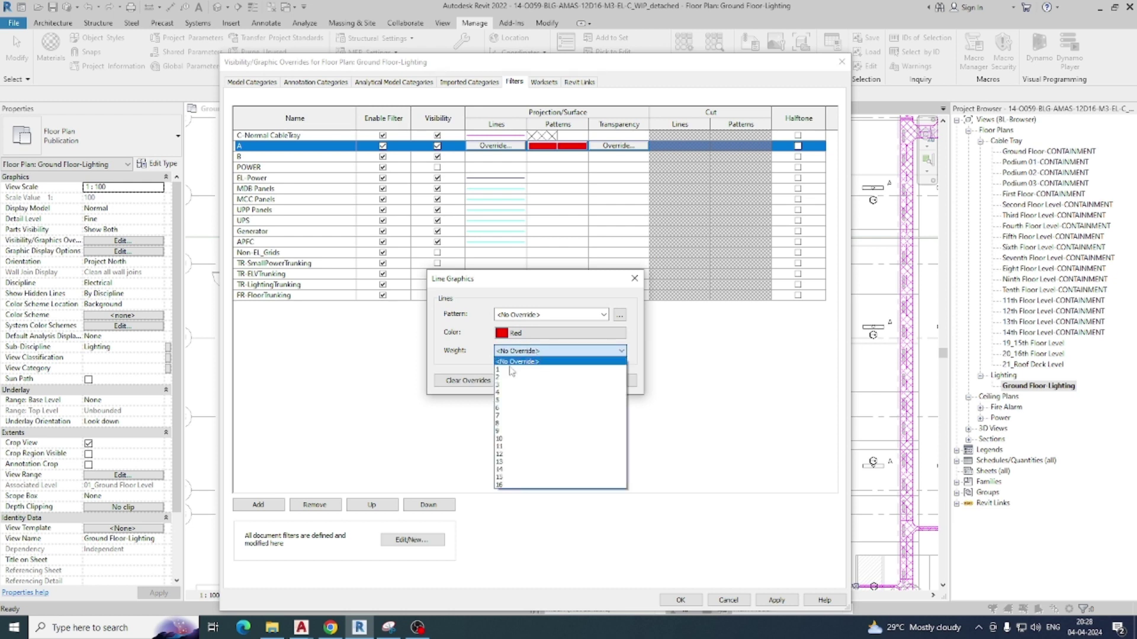
pyautogui.click(551, 396)
pyautogui.click(565, 380)
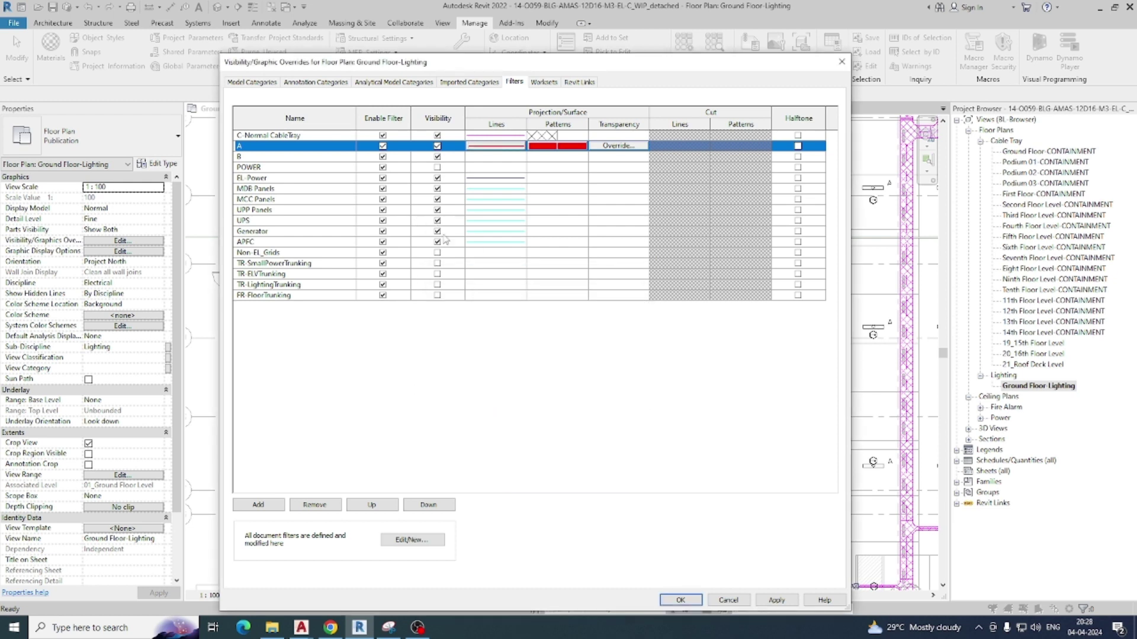
# - Override filter B's projection foreground pattern colour with magenta
pyautogui.click(556, 156)
pyautogui.click(557, 156)
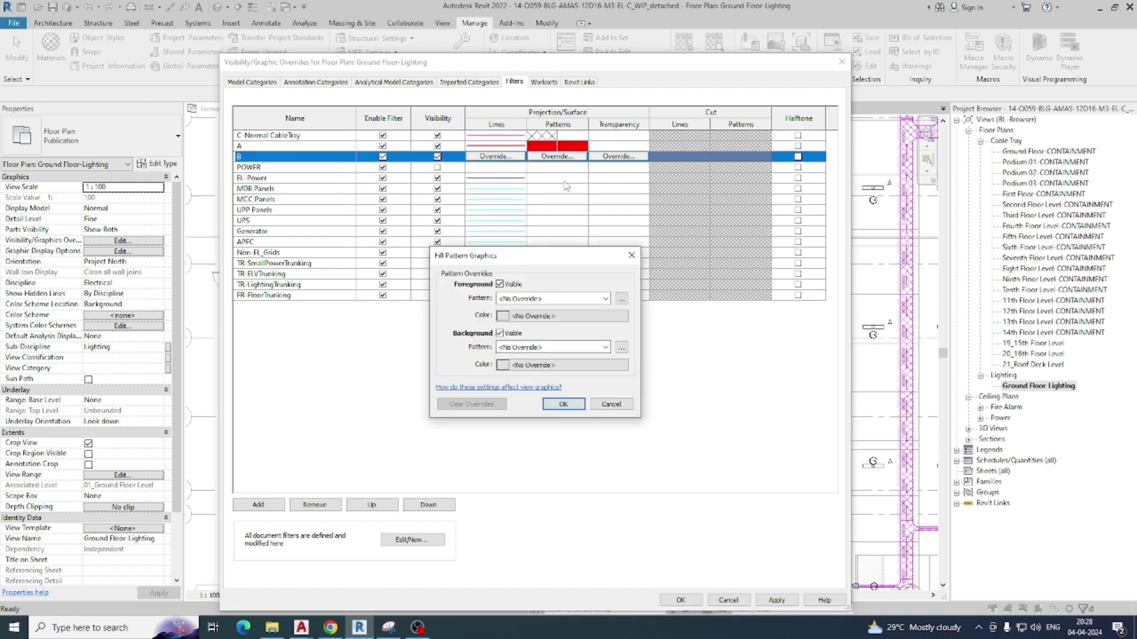
pyautogui.click(551, 320)
pyautogui.click(504, 347)
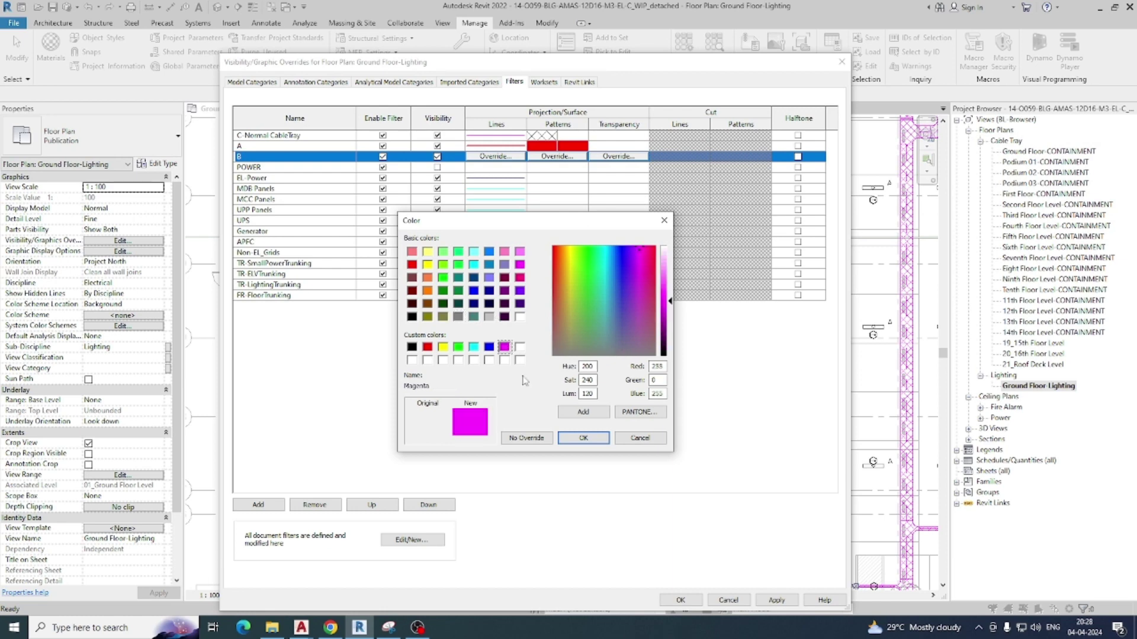
pyautogui.click(583, 438)
# - Set filter B's background pattern to a solid magenta fill and accept the pattern overrides
pyautogui.click(541, 348)
pyautogui.scroll(5, 527, 379)
pyautogui.click(521, 368)
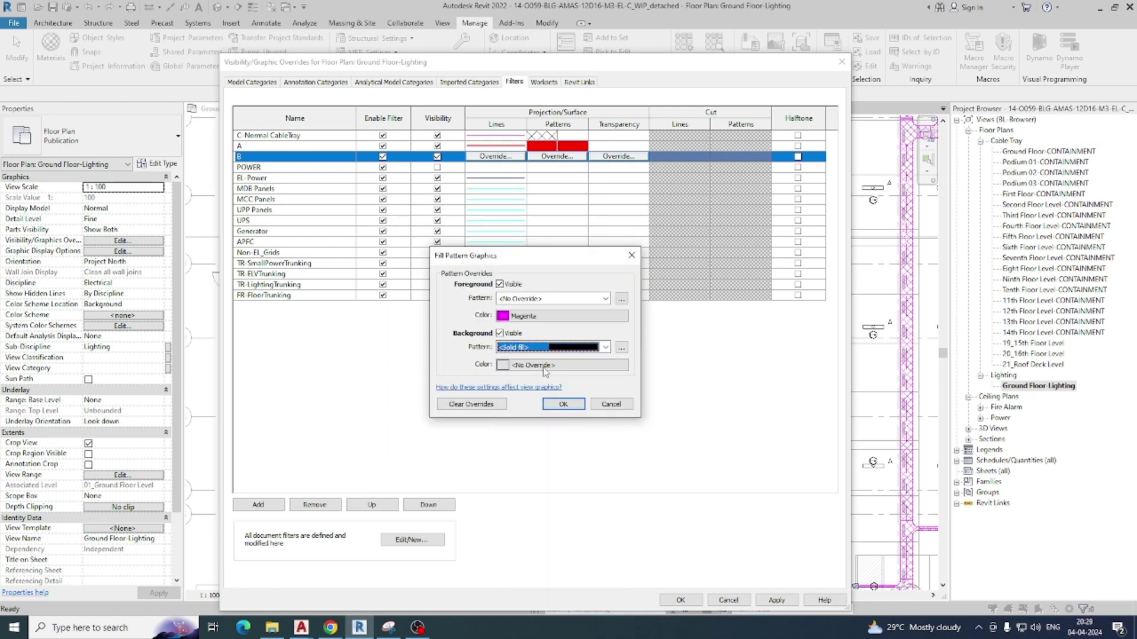
pyautogui.click(546, 366)
pyautogui.click(504, 347)
pyautogui.click(583, 438)
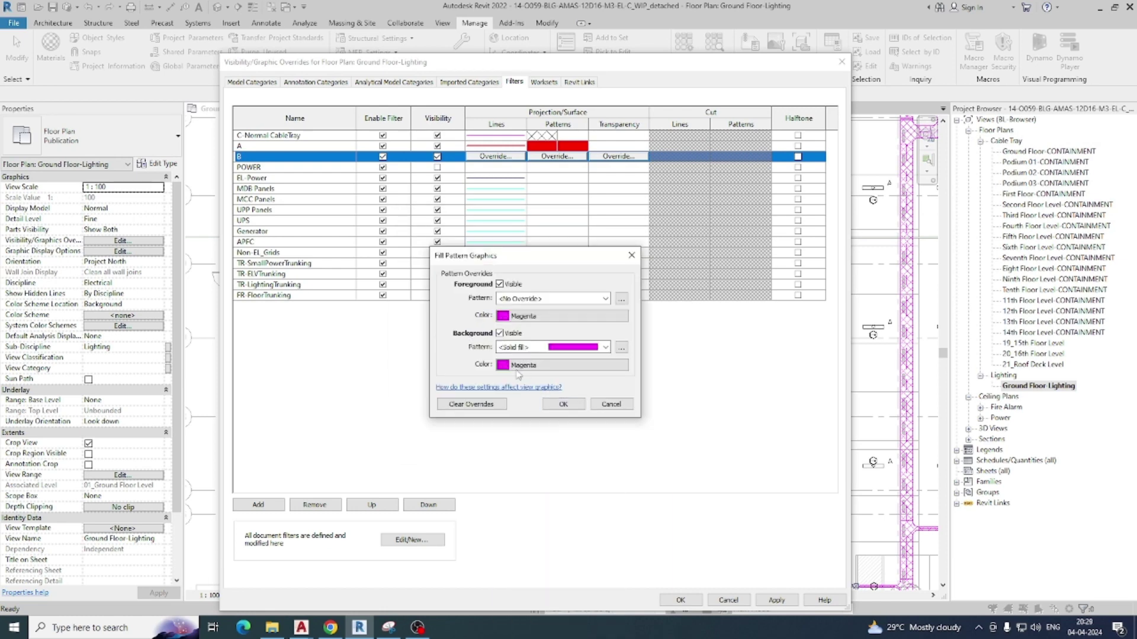
pyautogui.click(570, 409)
# - Set filter B's projection foreground pattern to solid fill and accept the pattern overrides
pyautogui.click(503, 159)
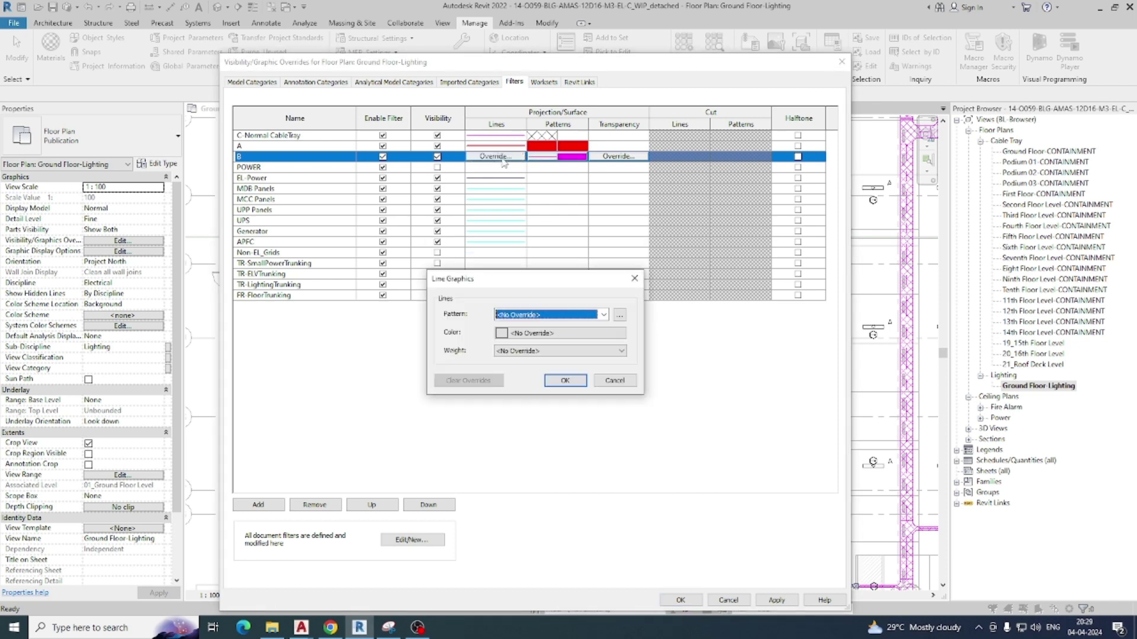
pyautogui.click(632, 280)
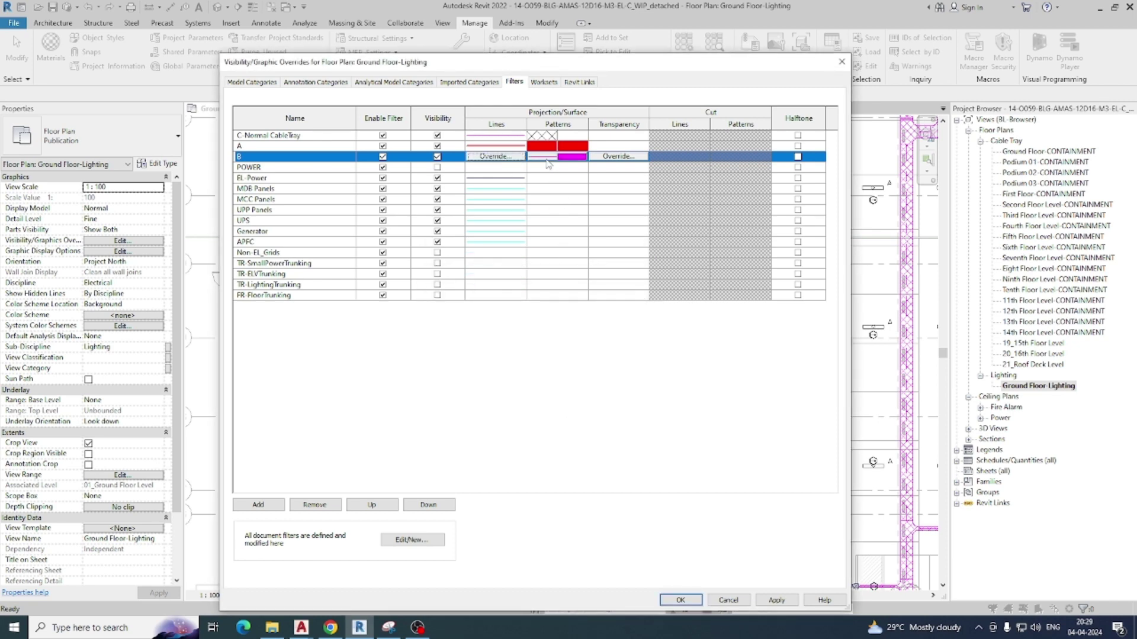
pyautogui.click(548, 157)
pyautogui.click(580, 300)
pyautogui.click(515, 321)
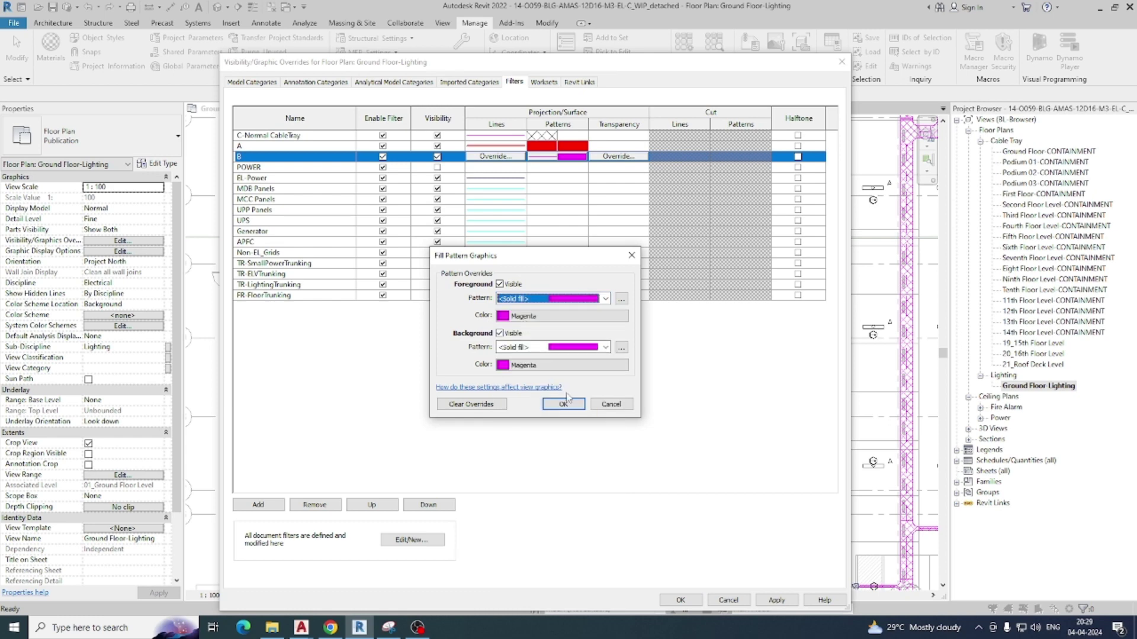
pyautogui.click(565, 404)
# - Override filter B's projection lines with magenta and line weight 4, and apply the view's graphic overrides
pyautogui.click(502, 157)
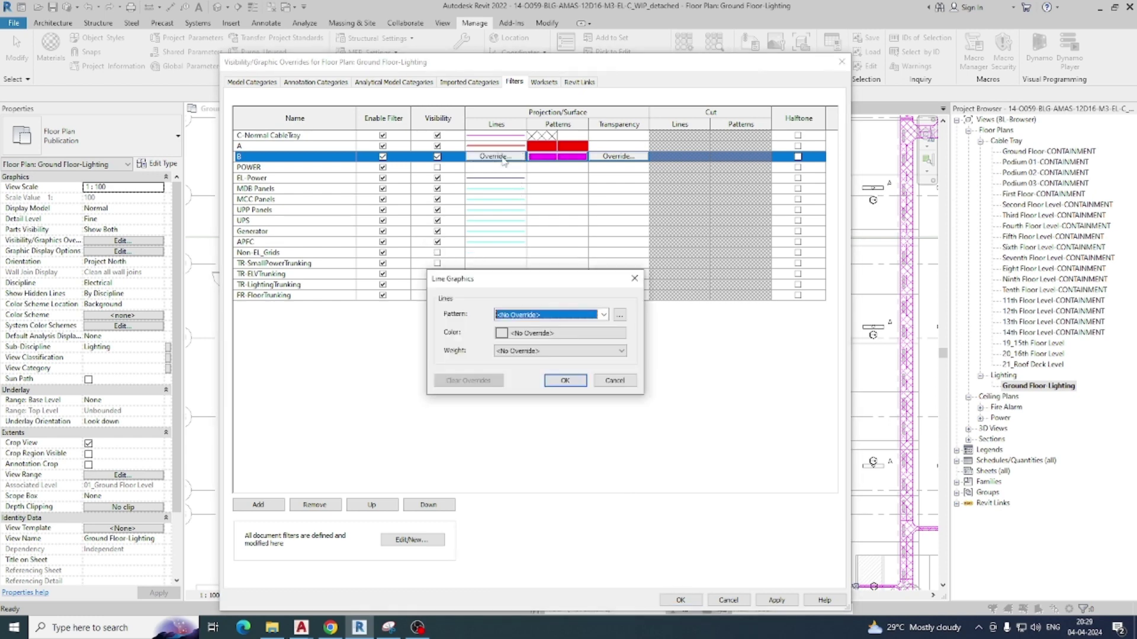
pyautogui.click(526, 333)
pyautogui.click(504, 348)
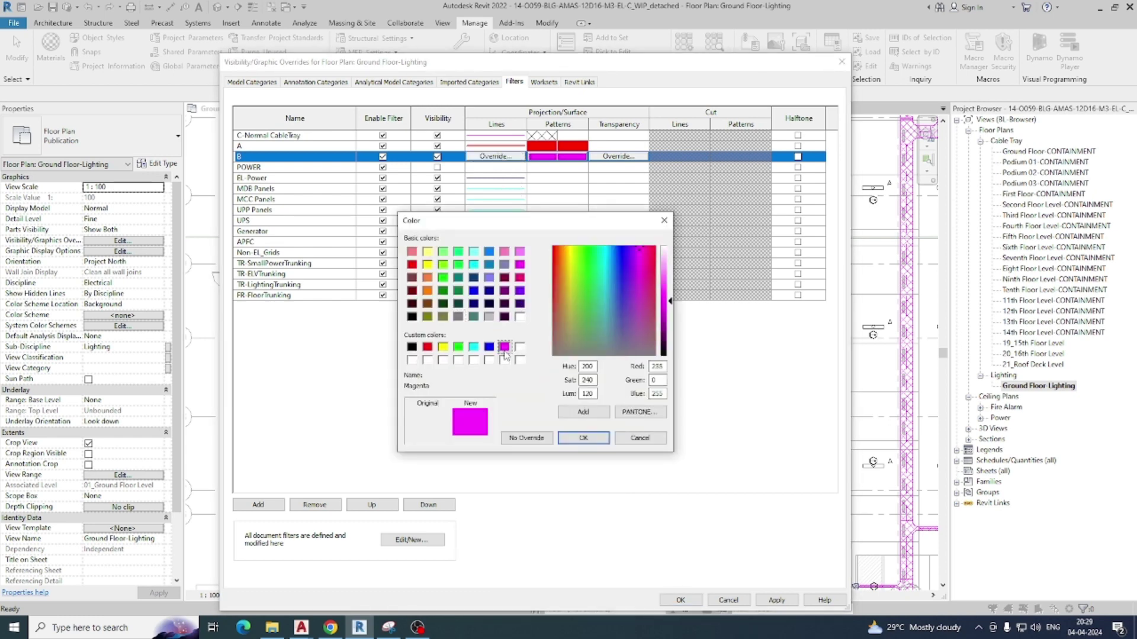
pyautogui.click(599, 439)
pyautogui.click(533, 351)
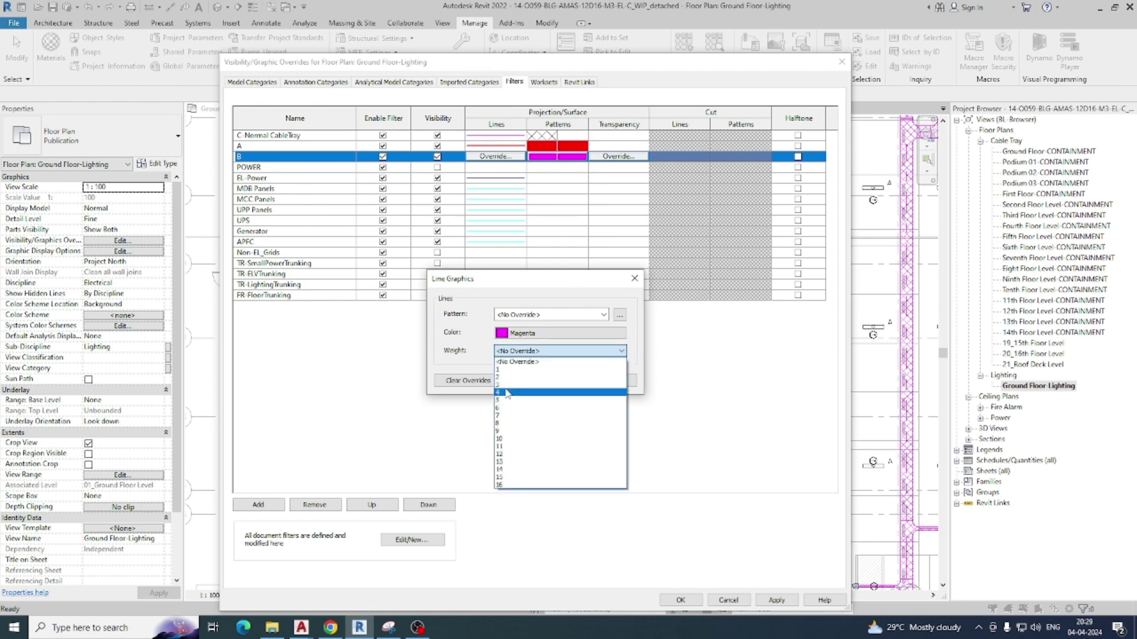
pyautogui.click(506, 393)
pyautogui.click(579, 383)
pyautogui.click(678, 600)
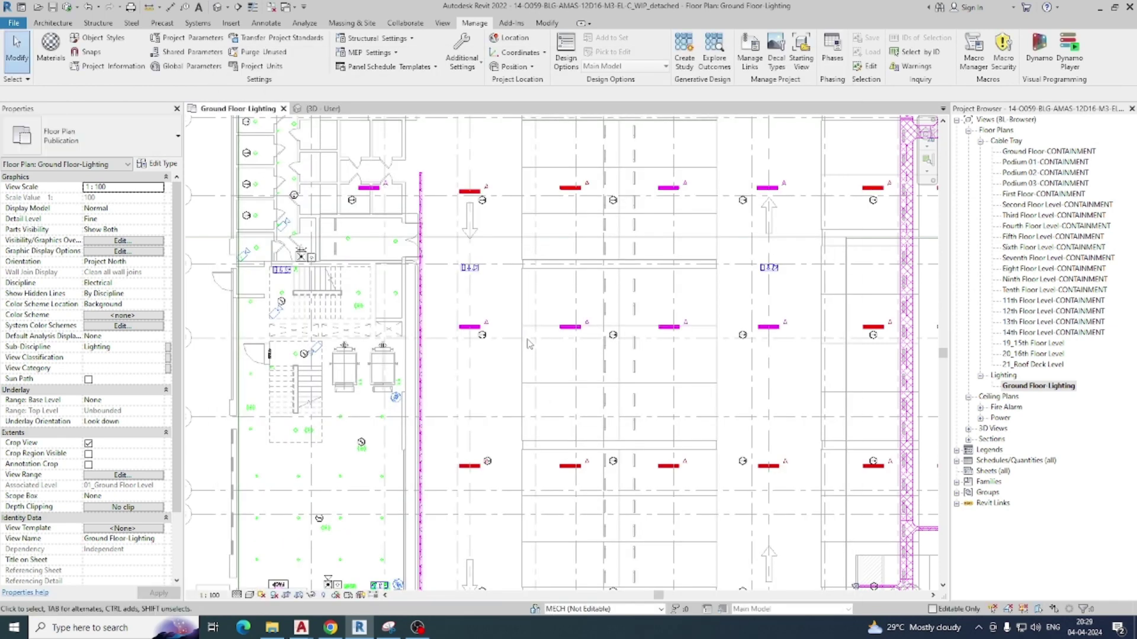
# - Change eight surface lighting fixtures between grids 08 and 10, beside the stair core and along the driveway, to type B
pyautogui.moveTo(635, 435); pyautogui.dragTo(716, 218, button='middle')
pyautogui.scroll(-1, 610, 331)
pyautogui.scroll(5, 568, 358)
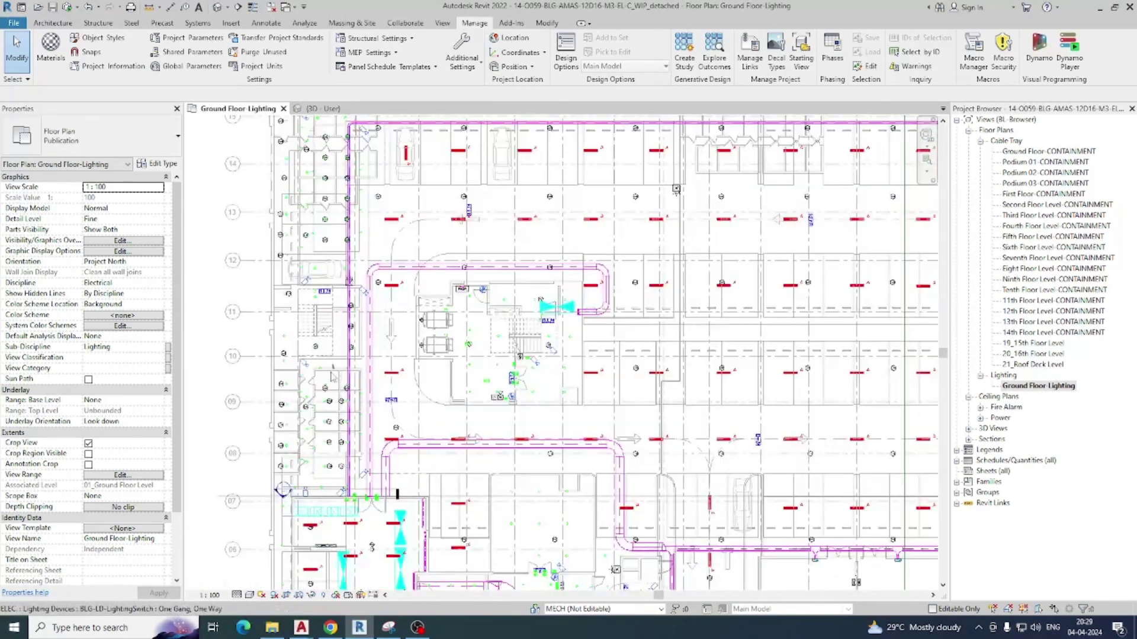
pyautogui.scroll(-4, 356, 378)
pyautogui.scroll(2, 408, 377)
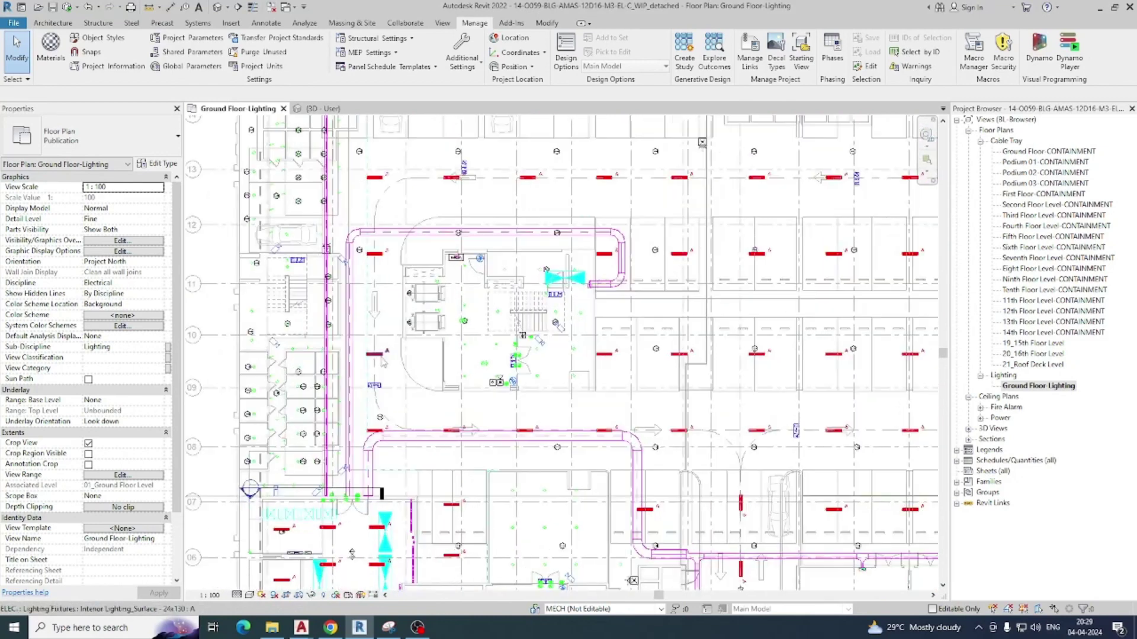
pyautogui.click(451, 430)
pyautogui.keyDown('ctrl'); pyautogui.click(454, 432); pyautogui.keyUp('ctrl')
pyautogui.keyDown('ctrl'); pyautogui.click(526, 431); pyautogui.keyUp('ctrl')
pyautogui.keyDown('ctrl'); pyautogui.click(605, 355); pyautogui.keyUp('ctrl')
pyautogui.keyDown('ctrl'); pyautogui.click(607, 430); pyautogui.keyUp('ctrl')
pyautogui.keyDown('ctrl'); pyautogui.click(679, 430); pyautogui.keyUp('ctrl')
pyautogui.keyDown('ctrl'); pyautogui.click(678, 354); pyautogui.keyUp('ctrl')
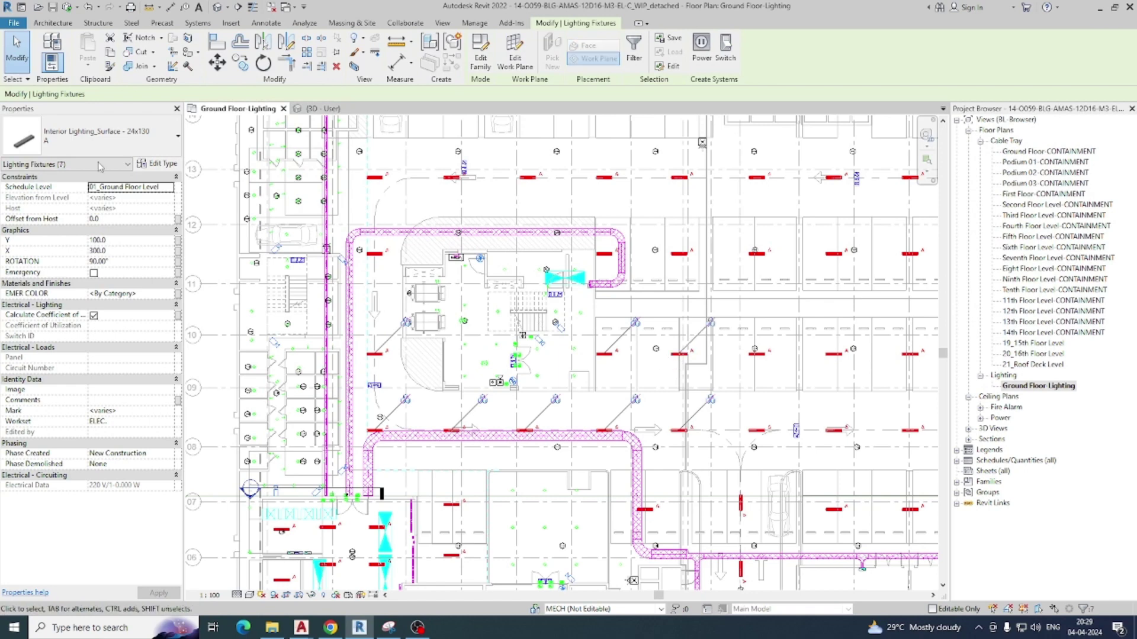
pyautogui.click(116, 139)
pyautogui.click(44, 358)
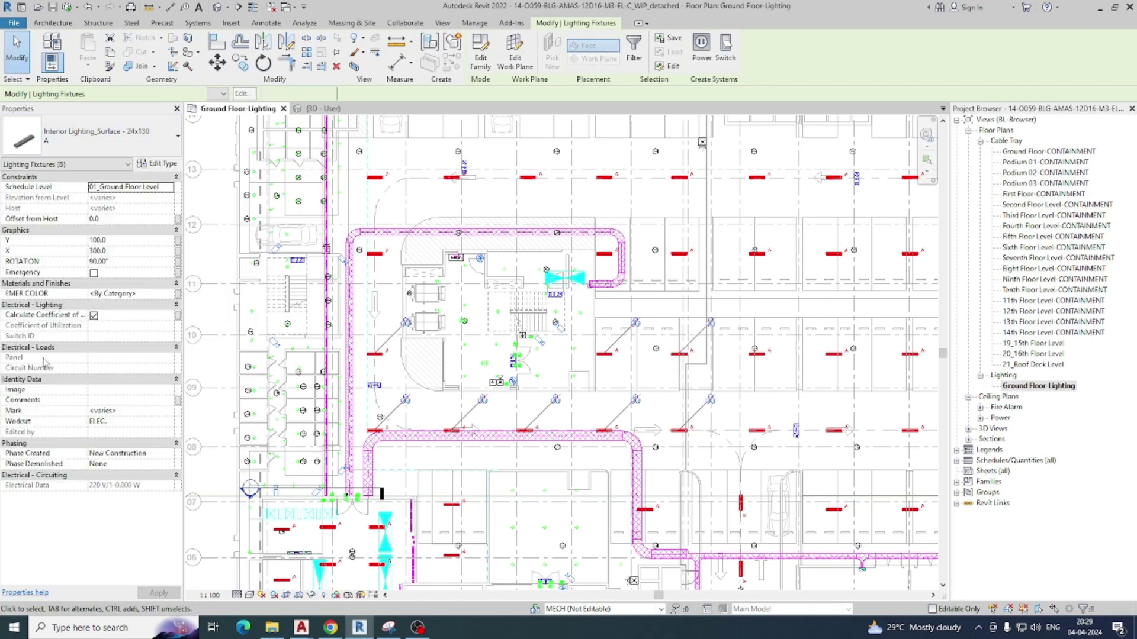
pyautogui.press('Escape')
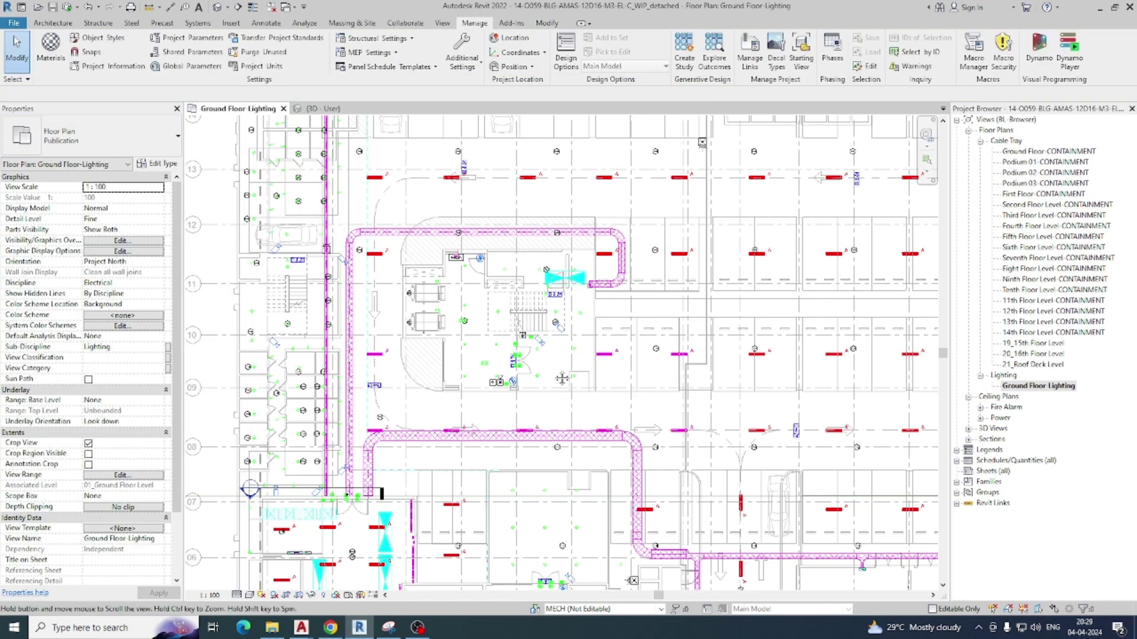
# - Change the three vertically aligned type A fixtures in the parking area east of the stair core to type B
pyautogui.moveTo(564, 378); pyautogui.dragTo(480, 354, button='middle')
pyautogui.scroll(9, 278, 336)
pyautogui.scroll(-10, 300, 333)
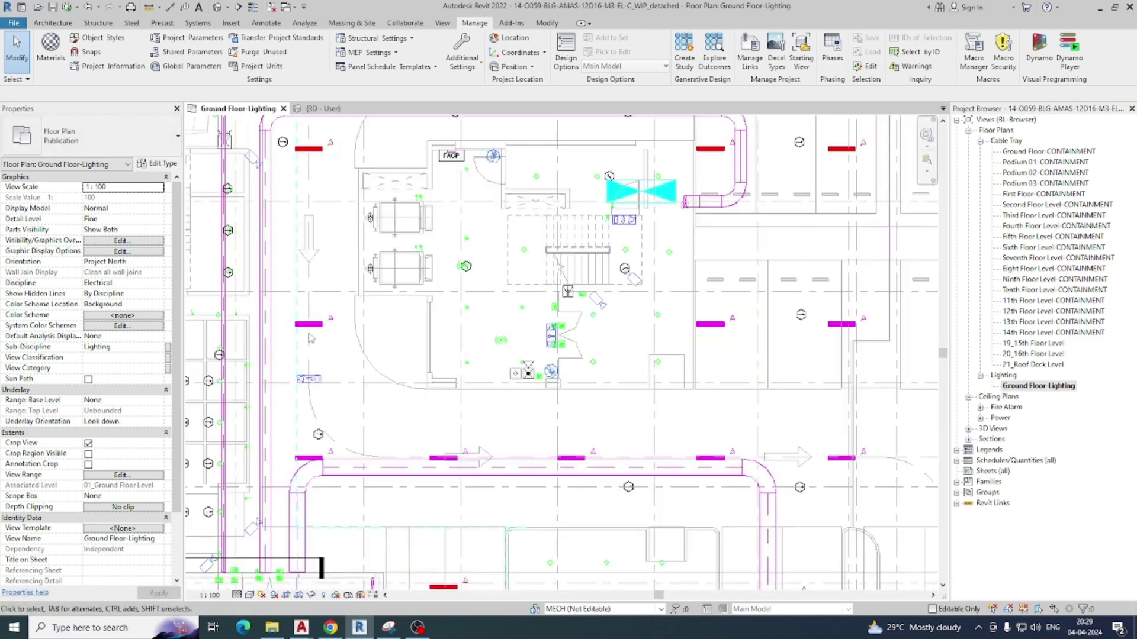
pyautogui.scroll(5, 652, 346)
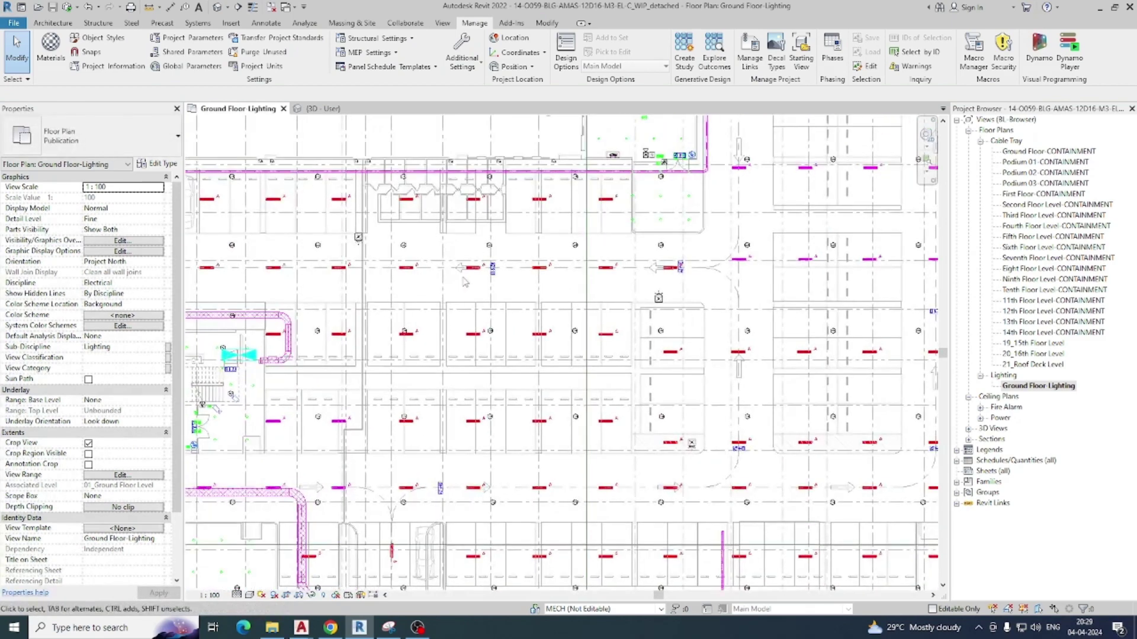
pyautogui.moveTo(448, 247); pyautogui.dragTo(508, 533)
pyautogui.click(157, 136)
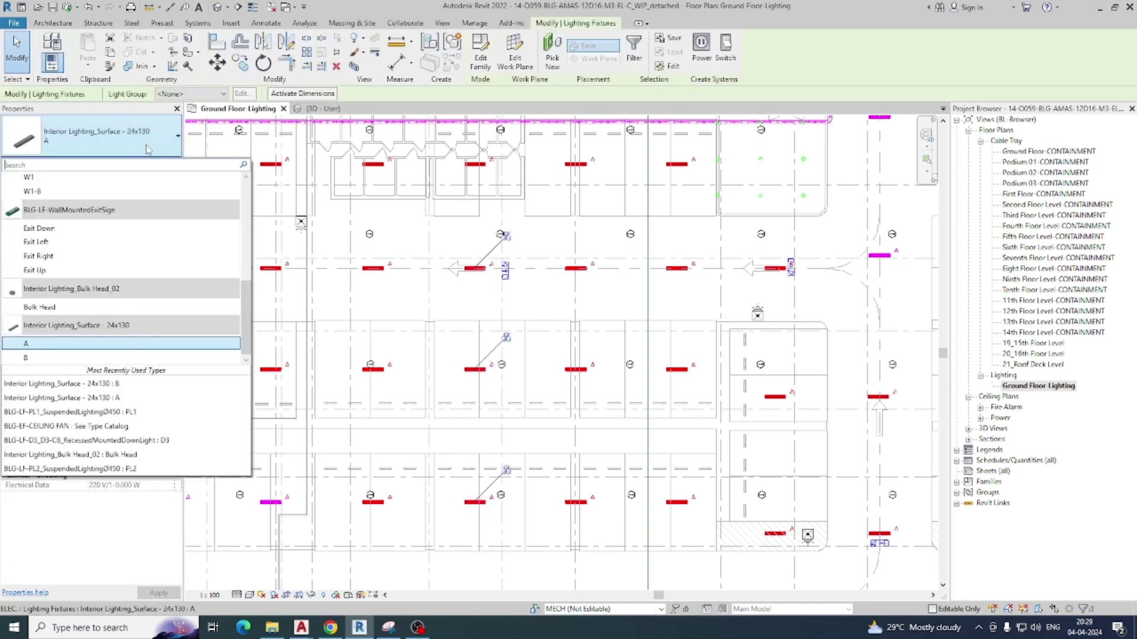
pyautogui.click(43, 364)
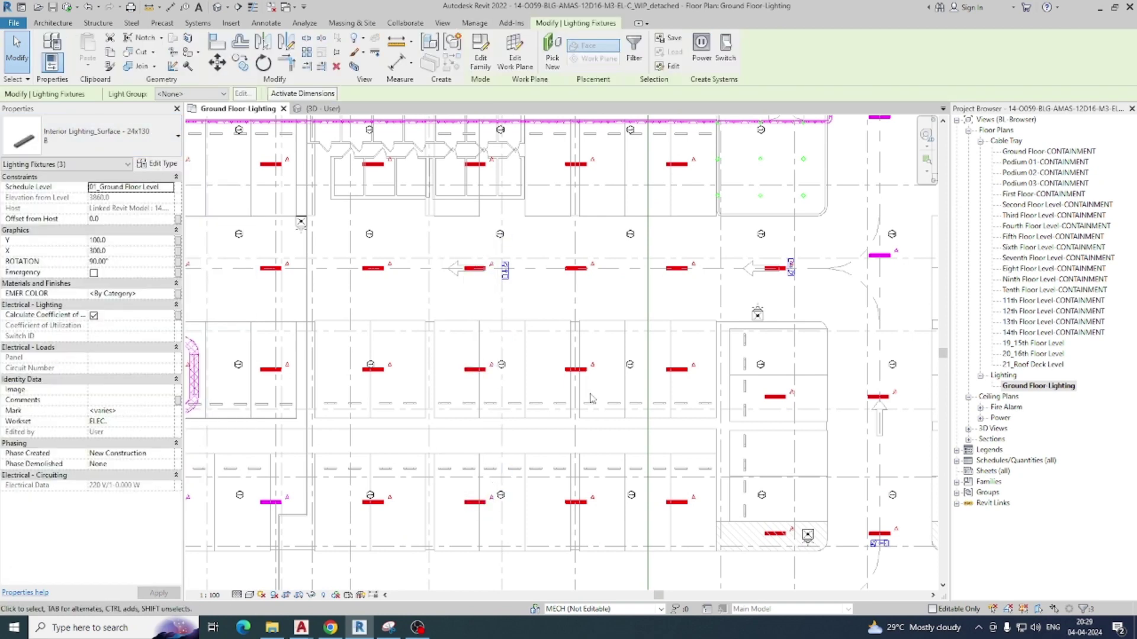
pyautogui.press('Escape')
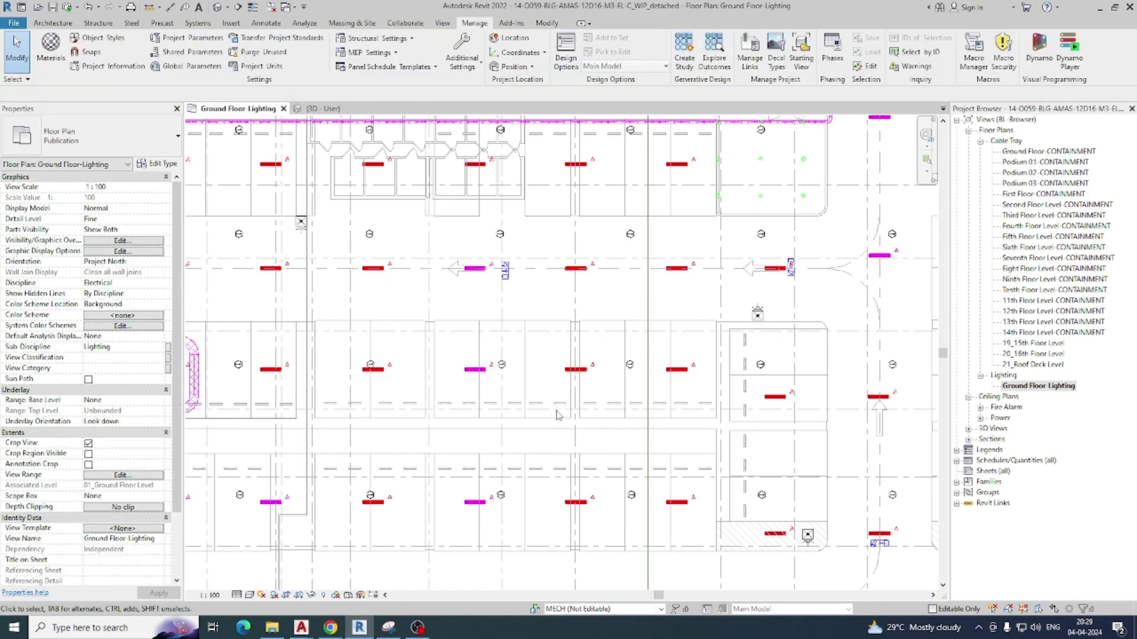
# - Duplicate the type of one driveway type A fixture under the name C
pyautogui.scroll(-3, 531, 391)
pyautogui.moveTo(829, 259); pyautogui.dragTo(559, 195, button='middle')
pyautogui.scroll(2, 558, 195)
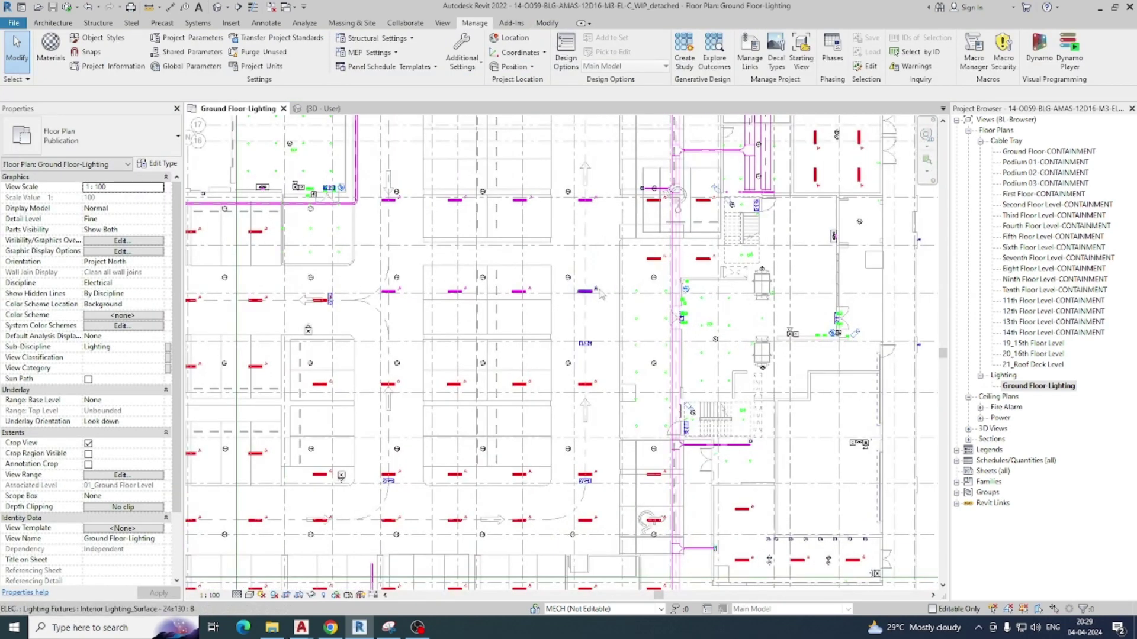
pyautogui.moveTo(602, 429); pyautogui.dragTo(675, 279, button='middle')
pyautogui.scroll(3, 521, 367)
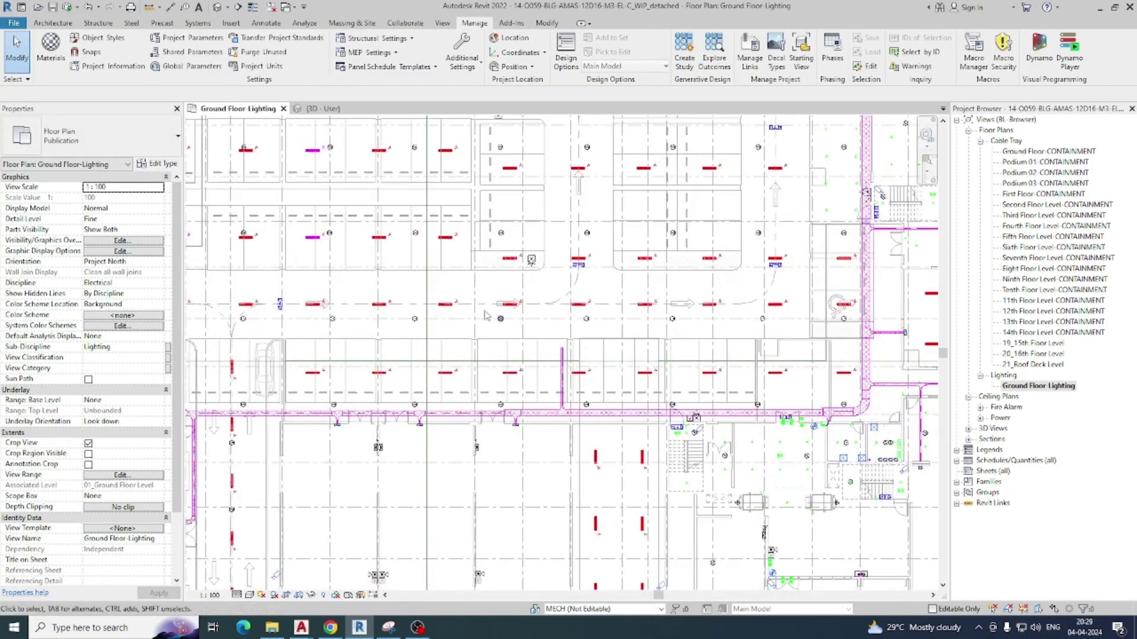
pyautogui.click(420, 304)
pyautogui.scroll(-1, 420, 303)
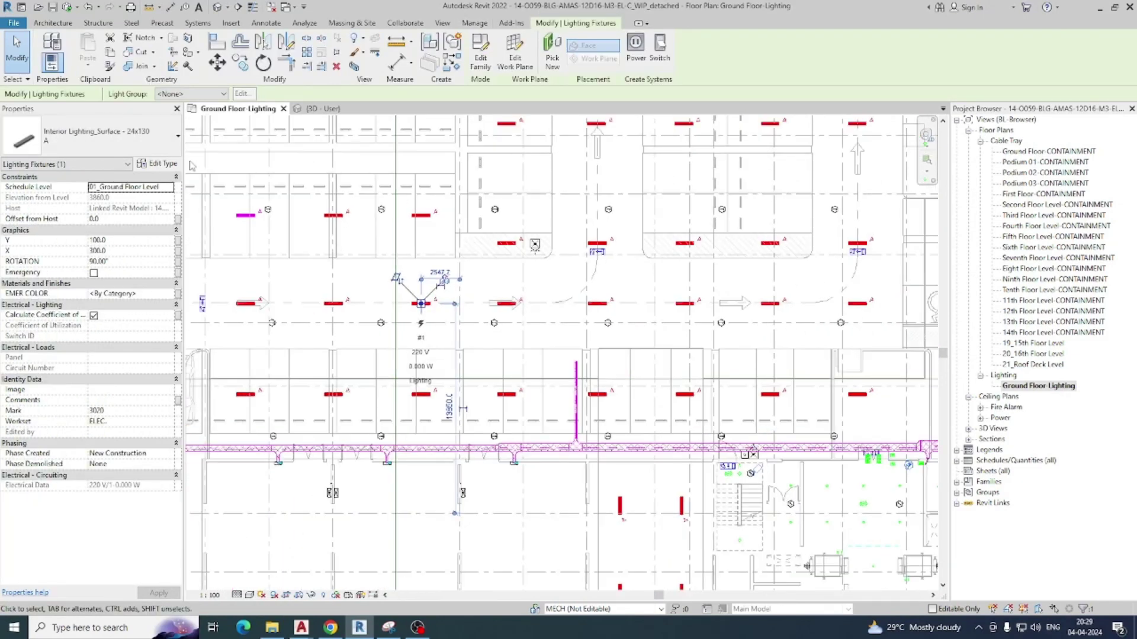
pyautogui.click(158, 165)
pyautogui.click(623, 160)
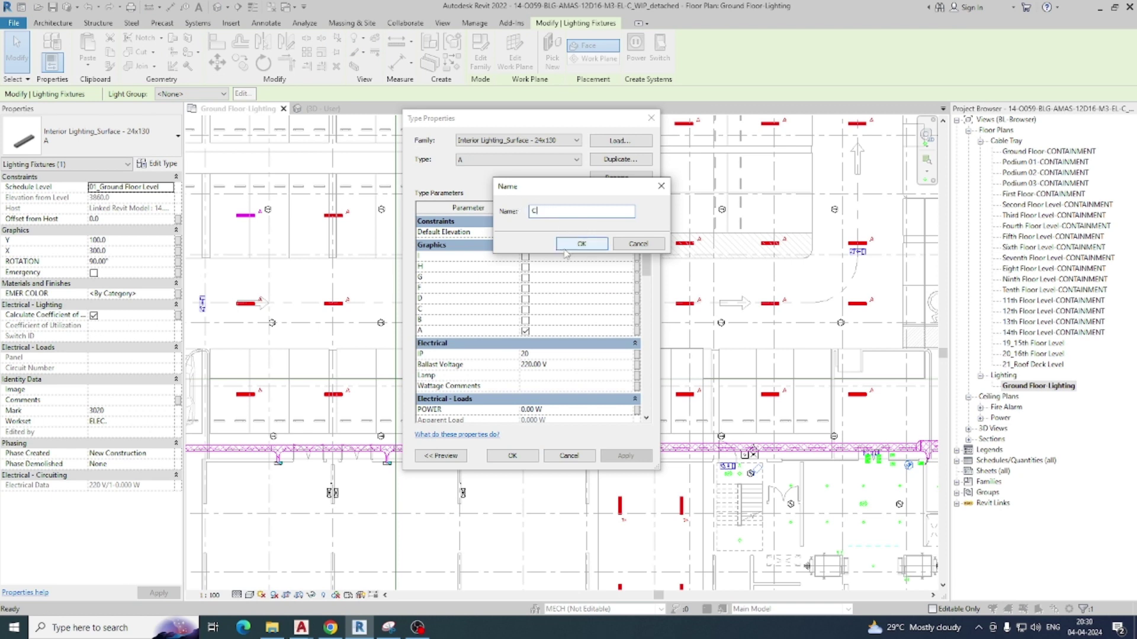
pyautogui.write('C')
pyautogui.click(564, 248)
# - Set the new type's Type Mark to C and accept the type properties
pyautogui.scroll(-5, 562, 318)
pyautogui.scroll(-2, 536, 366)
pyautogui.click(528, 393)
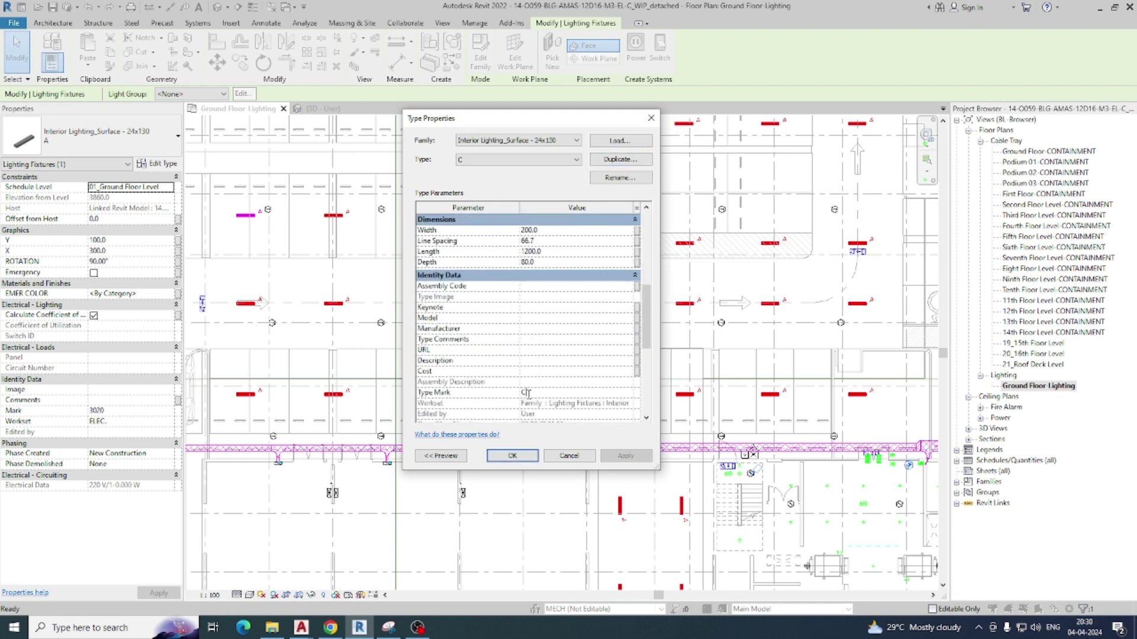
pyautogui.click(512, 456)
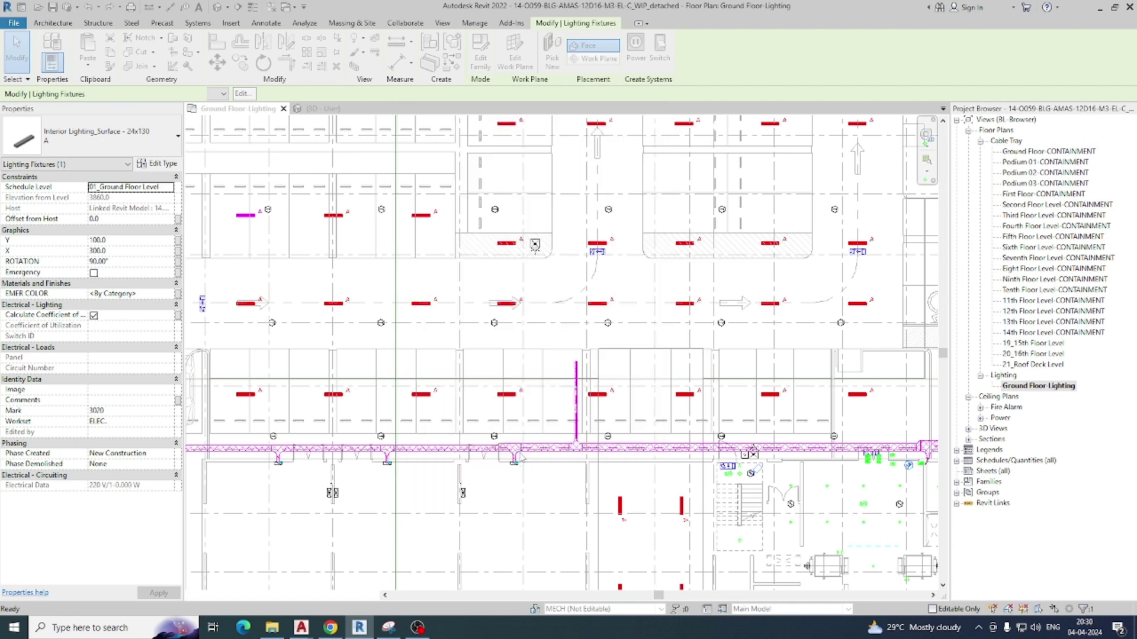
pyautogui.click(551, 338)
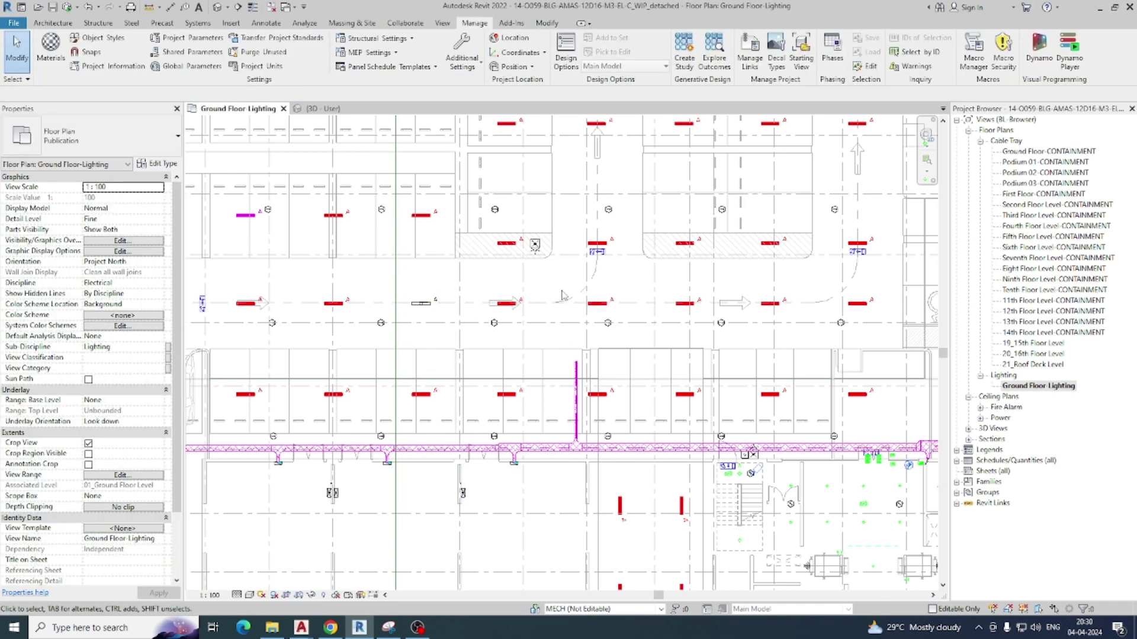
# - Change 14 type A fixtures in the driveway and the parking rows on both sides of it to type C
pyautogui.moveTo(479, 273); pyautogui.dragTo(818, 325)
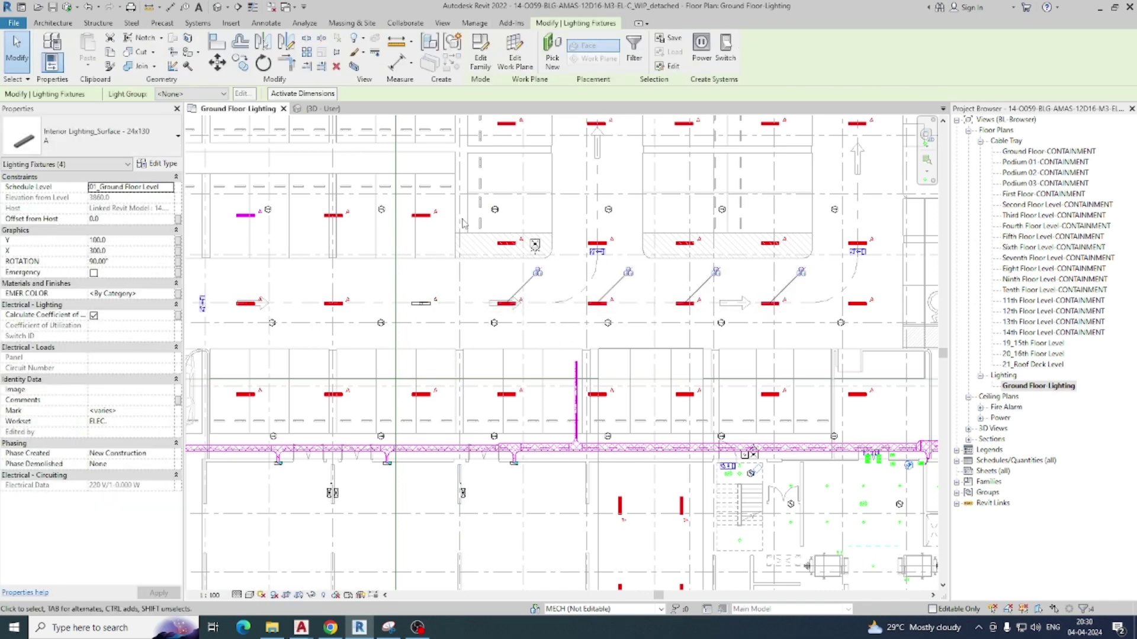
pyautogui.moveTo(496, 226); pyautogui.dragTo(521, 273)
pyautogui.moveTo(572, 236); pyautogui.dragTo(880, 252)
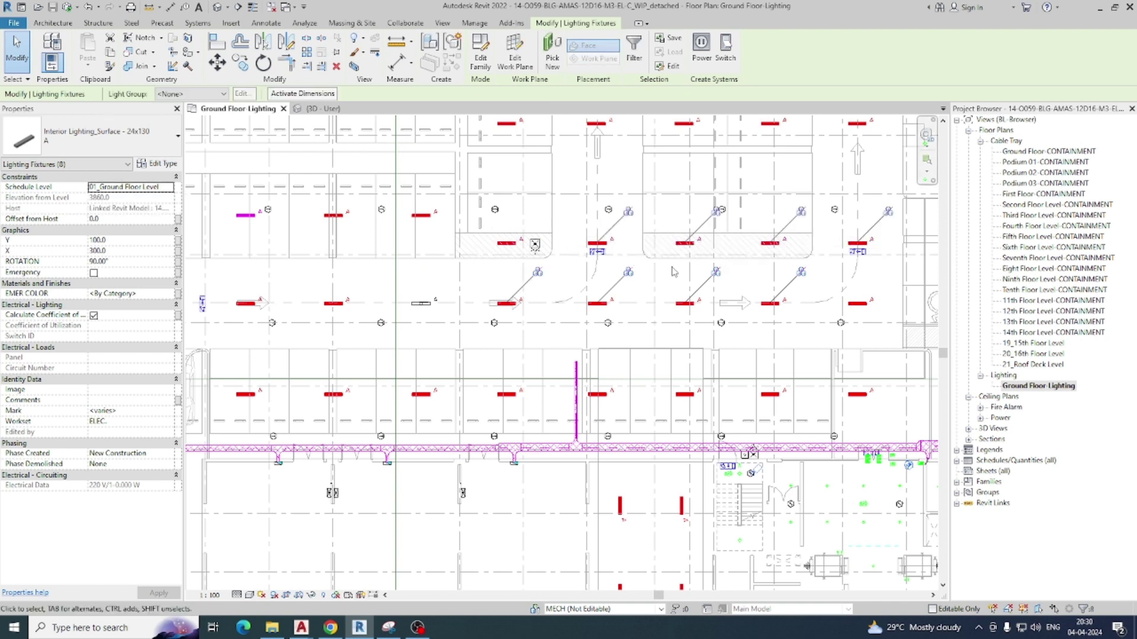
pyautogui.keyDown('ctrl'); pyautogui.click(506, 394); pyautogui.keyUp('ctrl')
pyautogui.keyDown('ctrl'); pyautogui.click(596, 394); pyautogui.keyUp('ctrl')
pyautogui.keyDown('ctrl'); pyautogui.click(685, 394); pyautogui.keyUp('ctrl')
pyautogui.keyDown('ctrl'); pyautogui.click(770, 393); pyautogui.keyUp('ctrl')
pyautogui.keyDown('ctrl'); pyautogui.click(857, 393); pyautogui.keyUp('ctrl')
pyautogui.keyDown('ctrl'); pyautogui.click(854, 395); pyautogui.keyUp('ctrl')
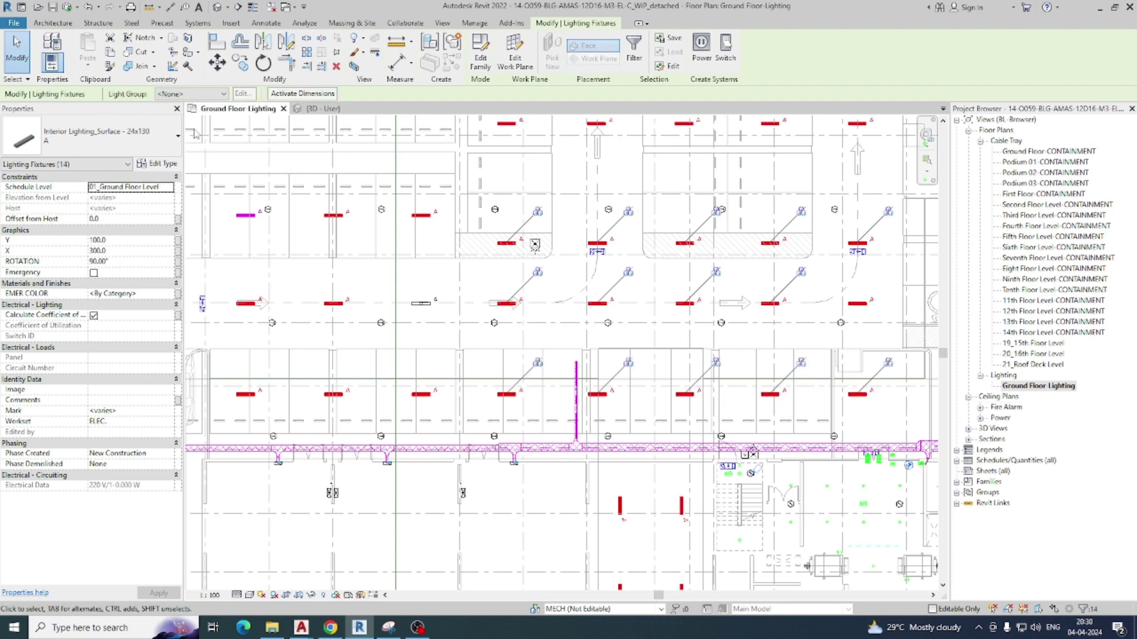
pyautogui.click(150, 138)
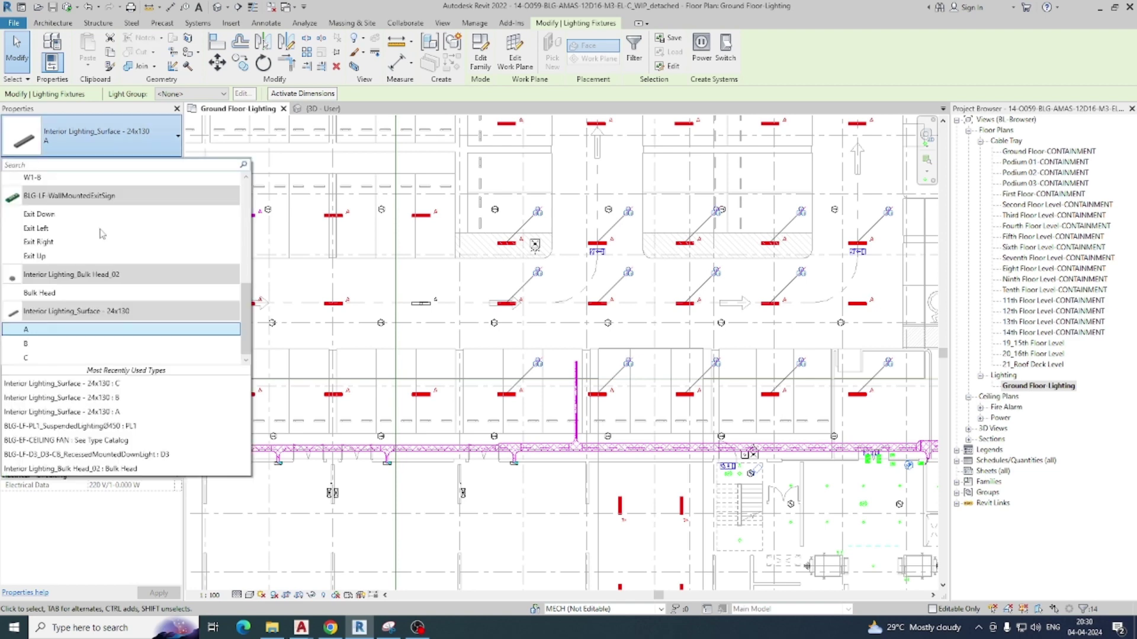
pyautogui.click(39, 363)
pyautogui.click(625, 341)
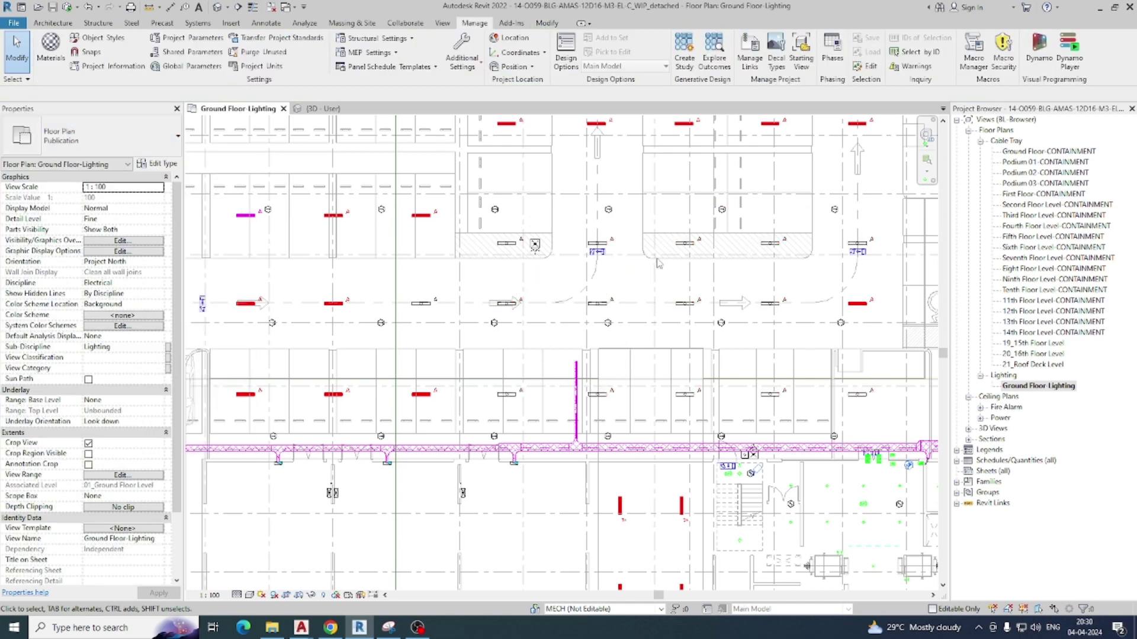
# - Create a new rule-based view filter named C from the ground floor lighting plan's visibility and graphic overrides
pyautogui.moveTo(648, 279); pyautogui.dragTo(614, 274, button='middle')
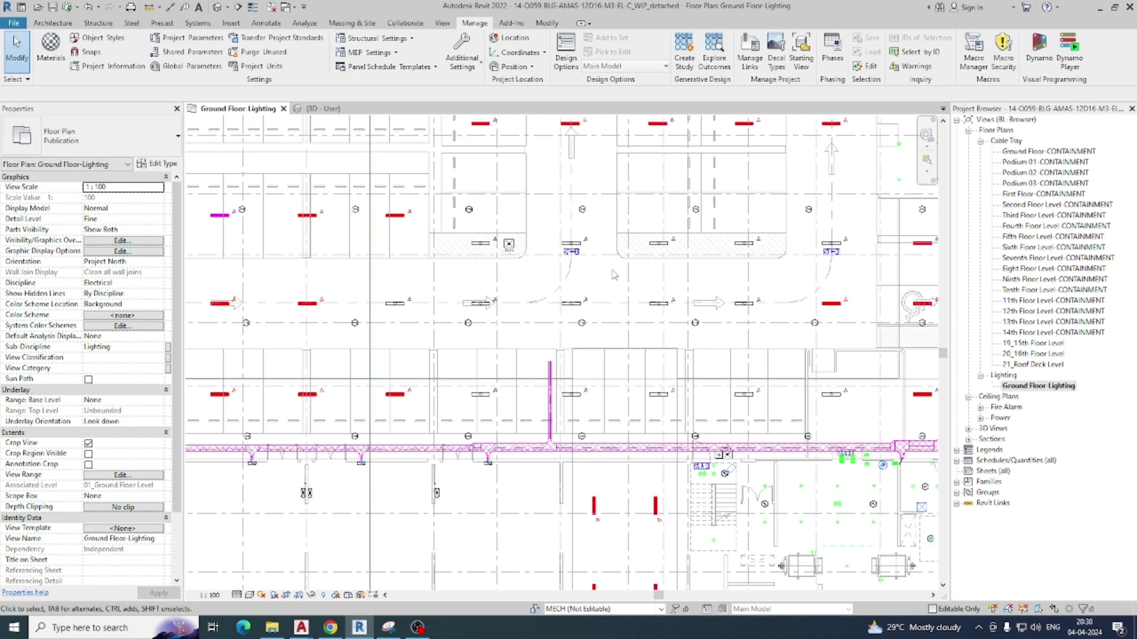
pyautogui.press('v')
pyautogui.press('v')
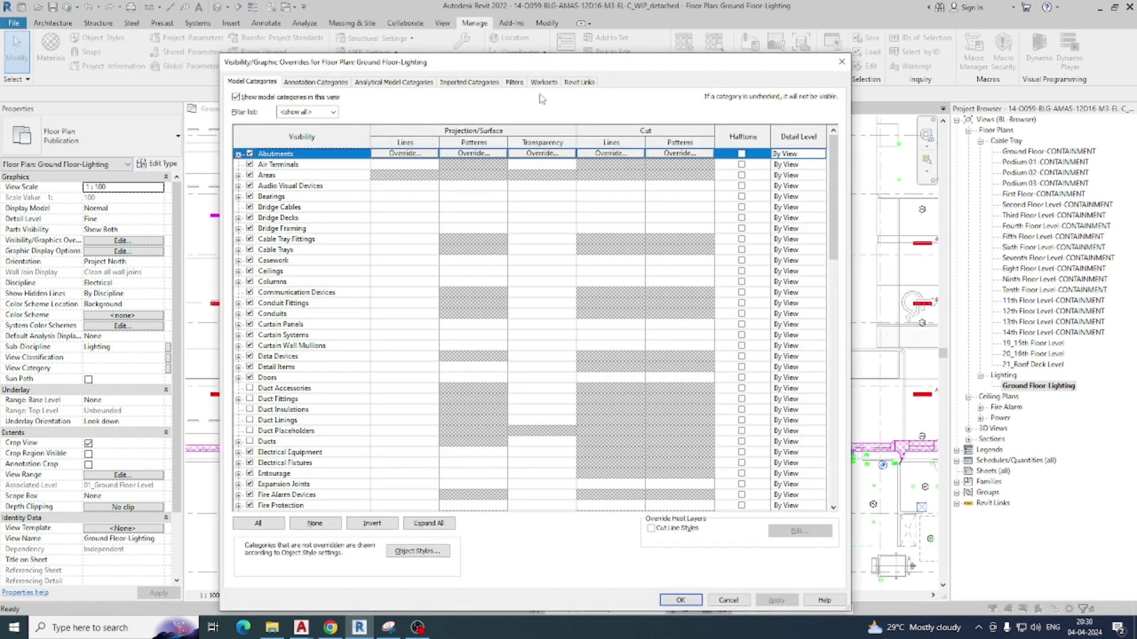
pyautogui.click(514, 82)
pyautogui.click(413, 540)
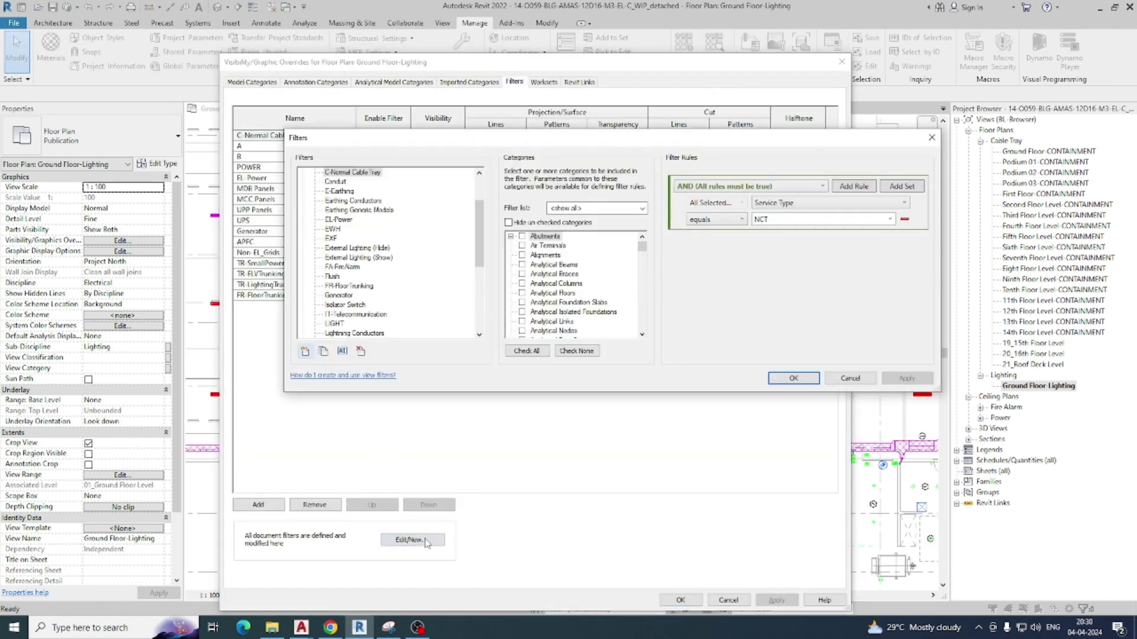
pyautogui.click(305, 353)
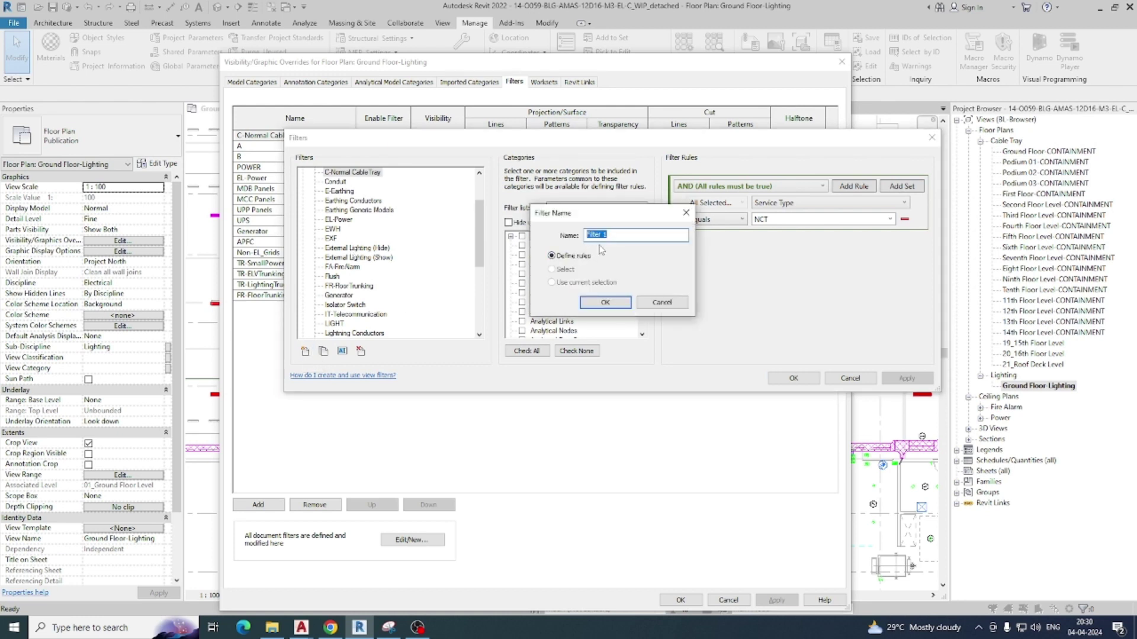
pyautogui.click(601, 301)
# - Include only the Lighting Fixtures category in filter C
pyautogui.click(557, 312)
pyautogui.press('l')
pyautogui.scroll(-2, 557, 311)
pyautogui.click(523, 303)
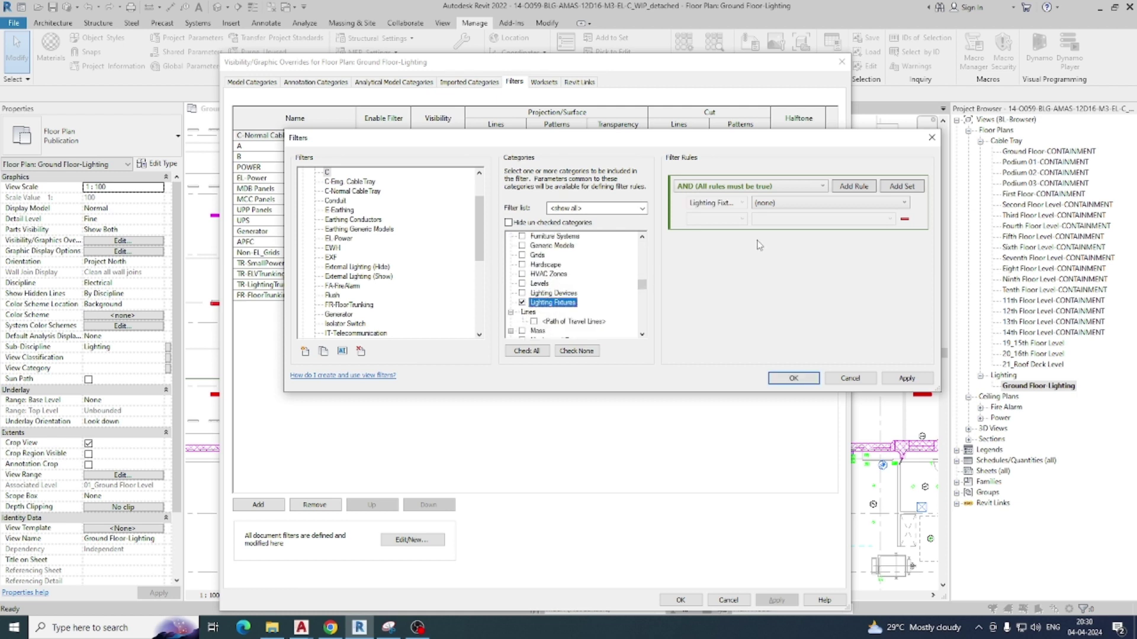
# - Define filter C's rule as Type Mark equals C and accept the filter definitions
pyautogui.click(815, 203)
pyautogui.scroll(-4, 788, 373)
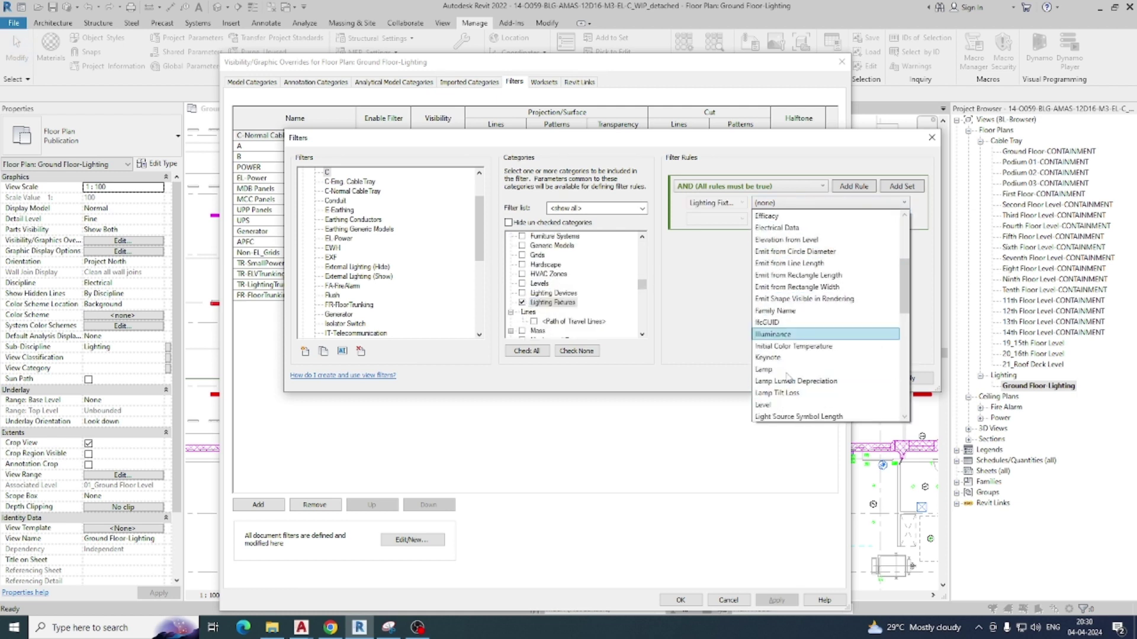
pyautogui.scroll(-6, 788, 375)
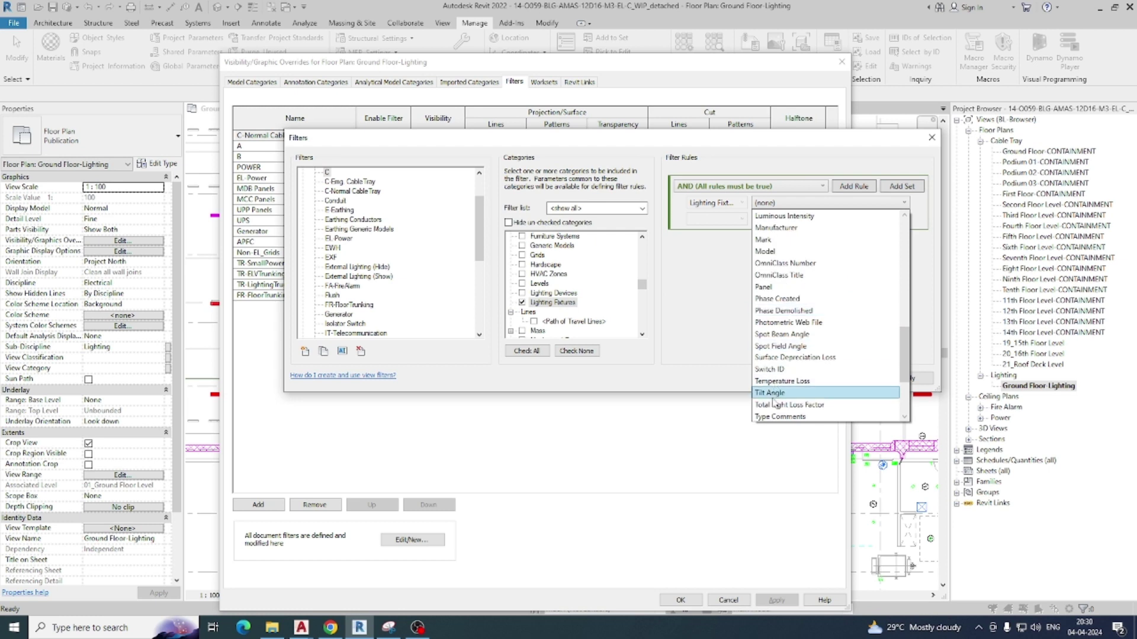
pyautogui.scroll(-3, 782, 355)
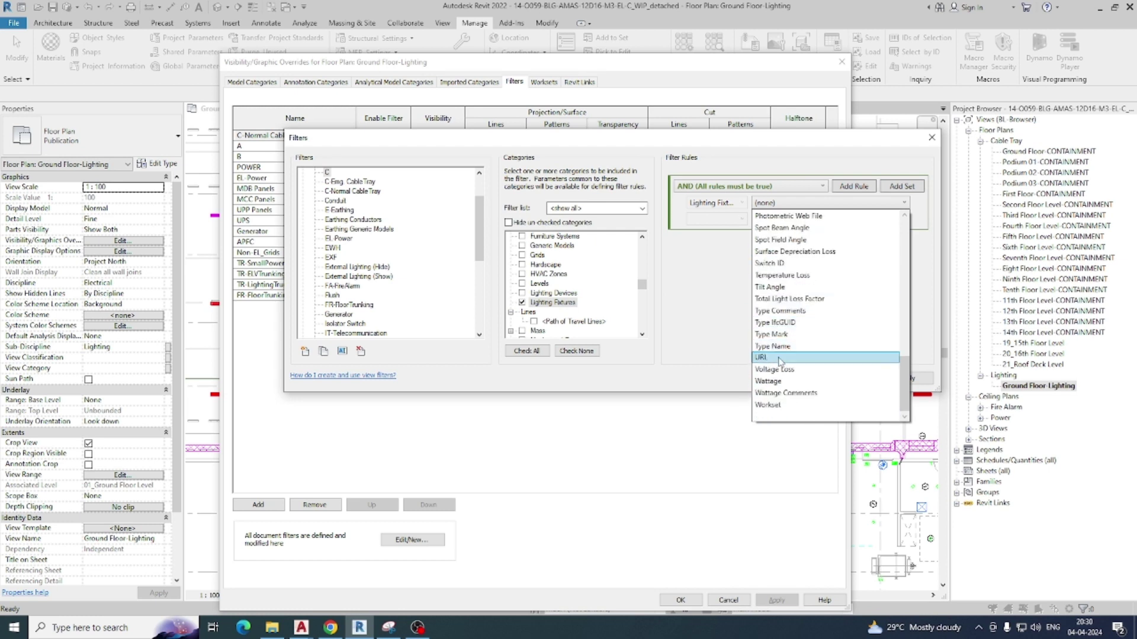
pyautogui.click(784, 336)
pyautogui.click(734, 219)
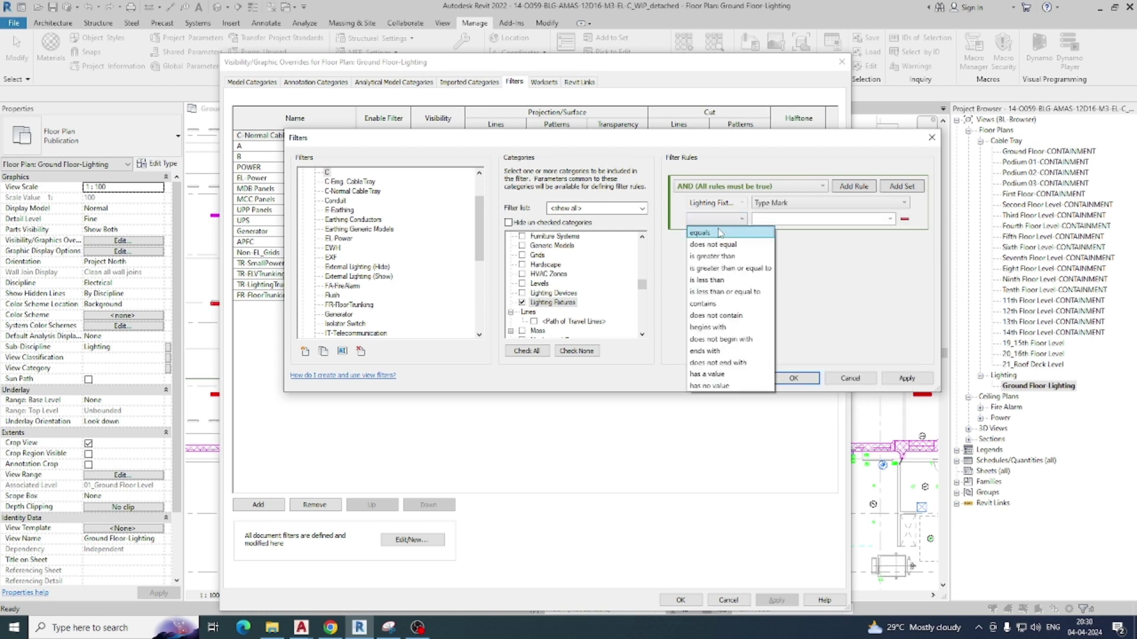
pyautogui.click(723, 234)
pyautogui.click(890, 219)
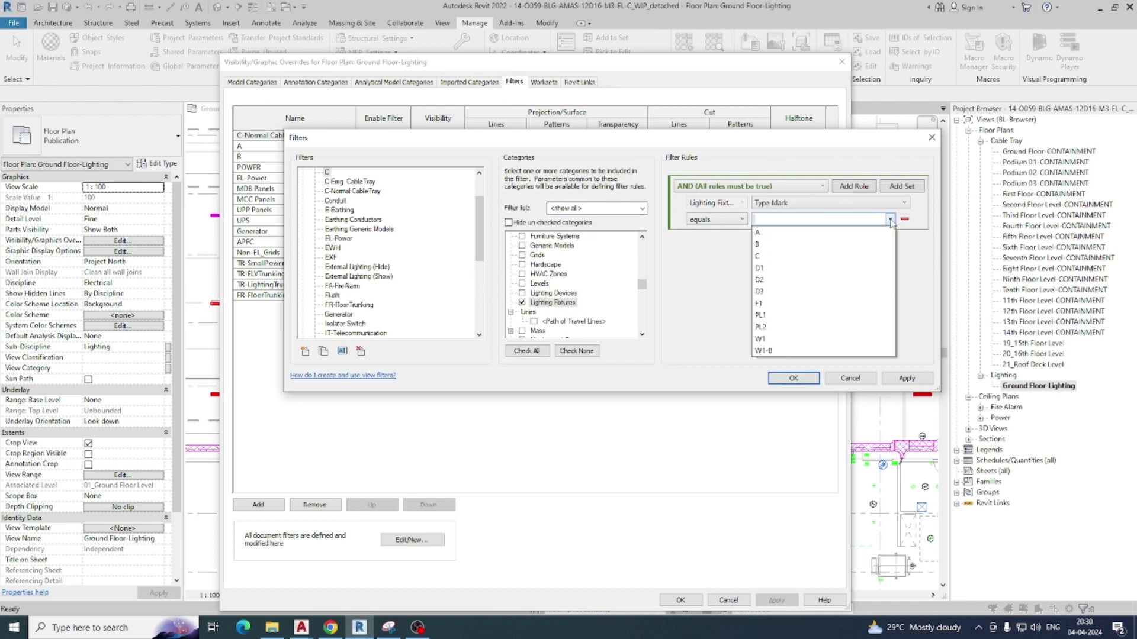
pyautogui.click(769, 261)
pyautogui.click(789, 379)
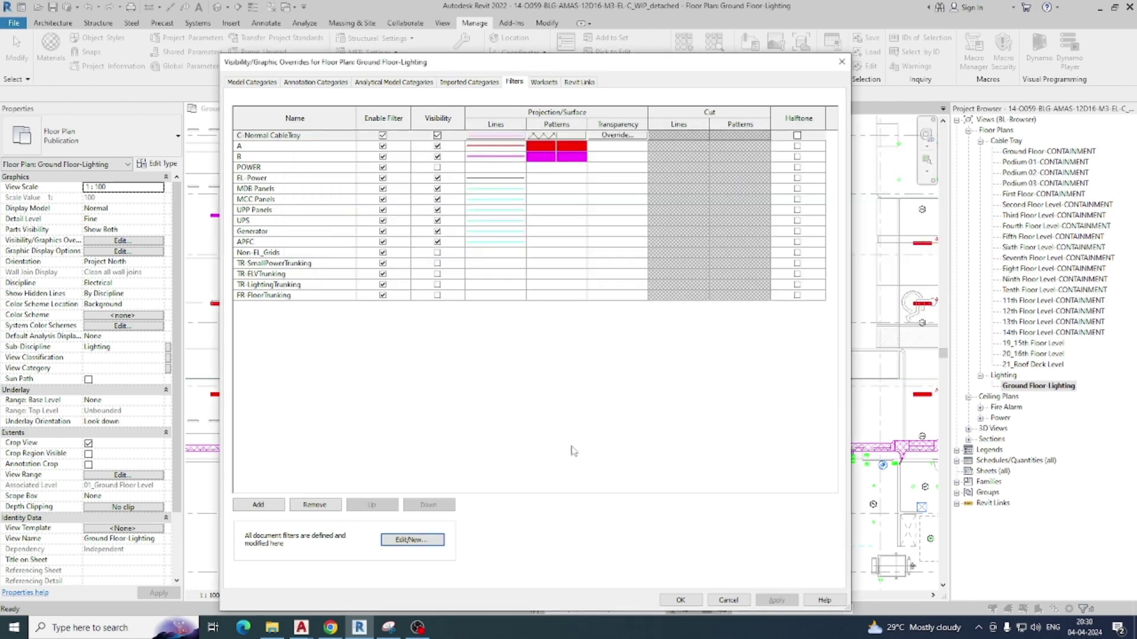
# - Add filter C to the lighting plan and override its projection pattern foreground with a blue solid fill
pyautogui.click(255, 506)
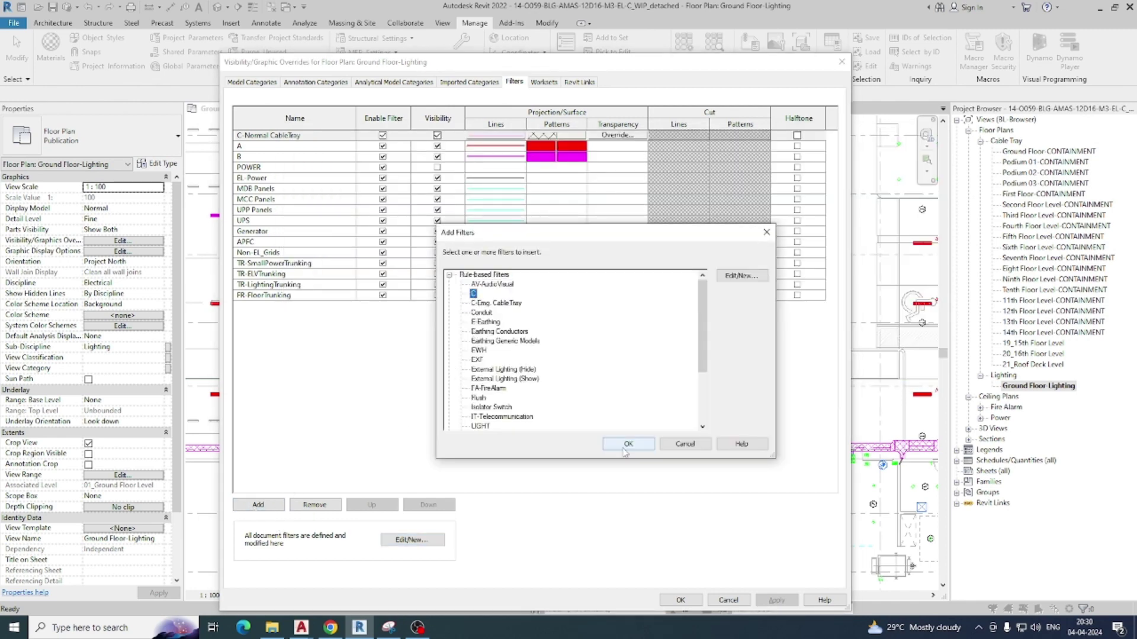
pyautogui.click(627, 445)
pyautogui.click(550, 147)
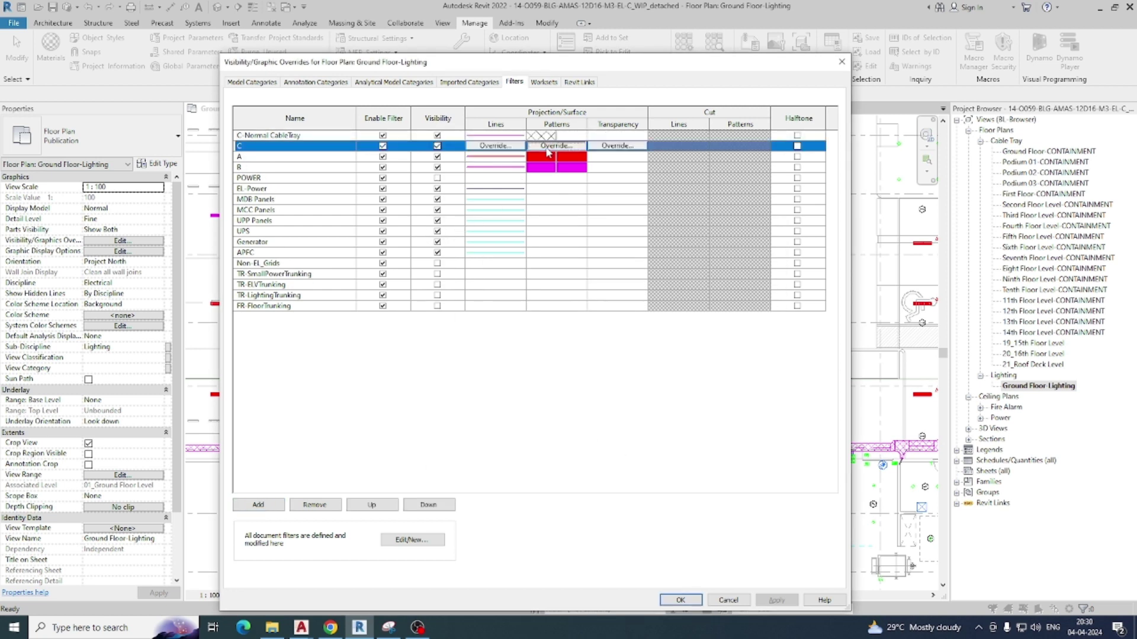
pyautogui.click(555, 145)
pyautogui.click(551, 318)
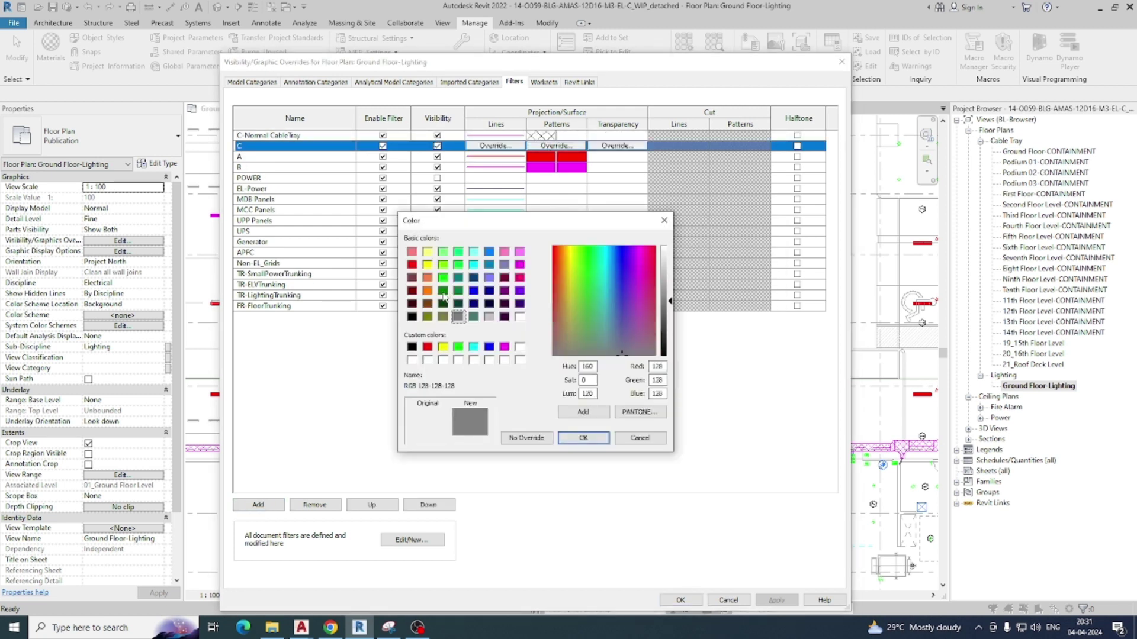
pyautogui.click(489, 347)
pyautogui.click(583, 437)
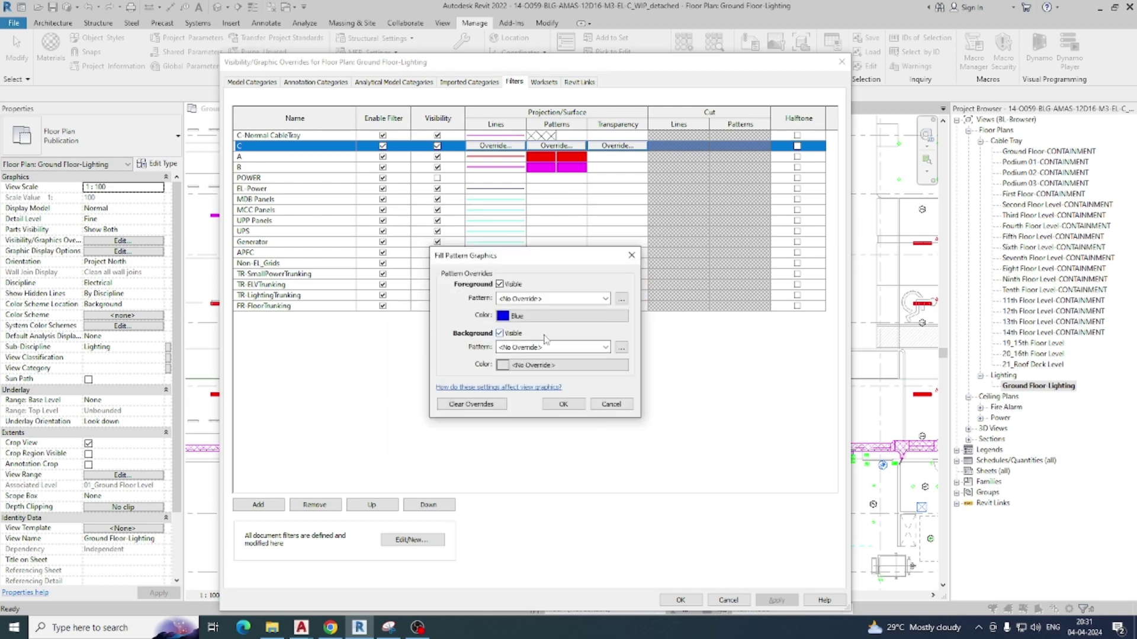
pyautogui.click(556, 304)
pyautogui.click(532, 319)
# - Set filter C's background pattern to a blue solid fill and accept the pattern overrides
pyautogui.click(539, 347)
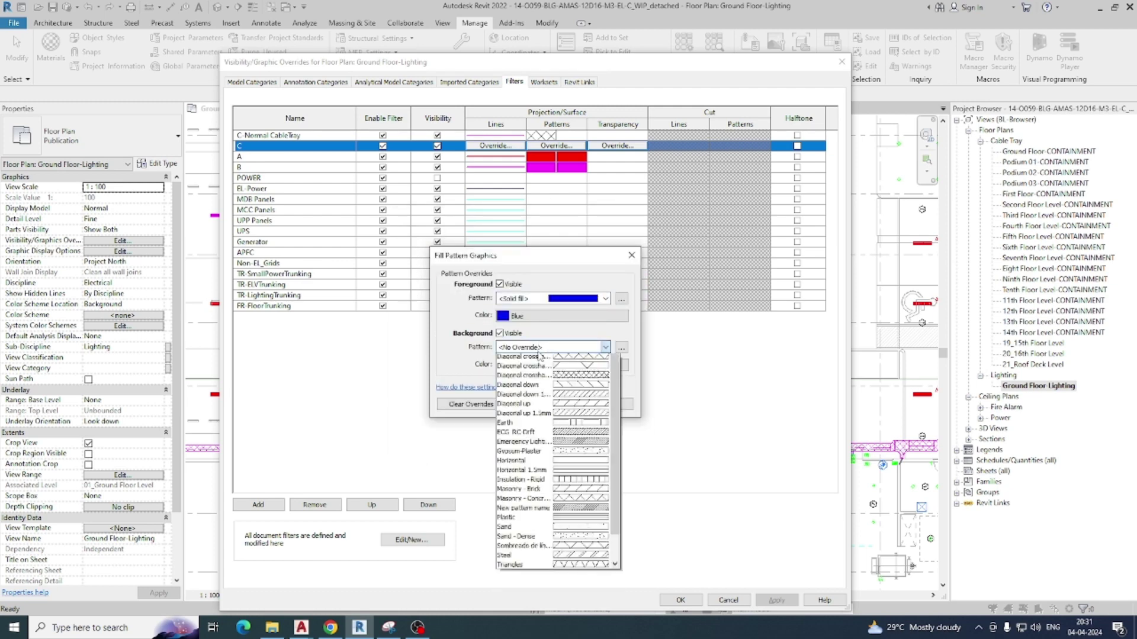
pyautogui.click(528, 369)
pyautogui.click(542, 365)
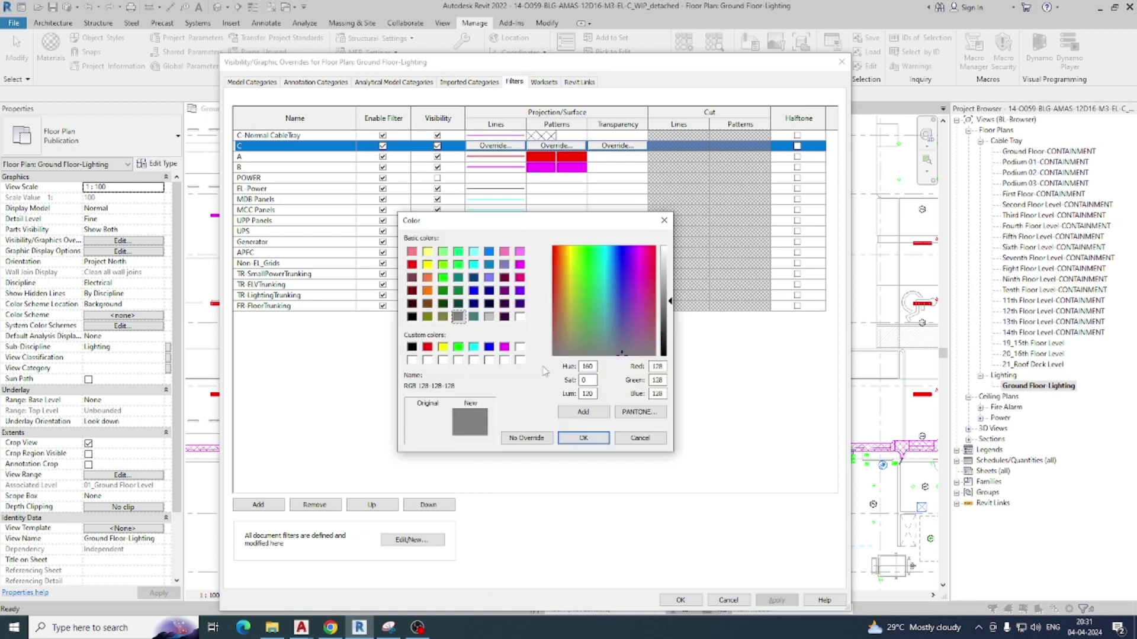
pyautogui.click(489, 347)
pyautogui.click(583, 439)
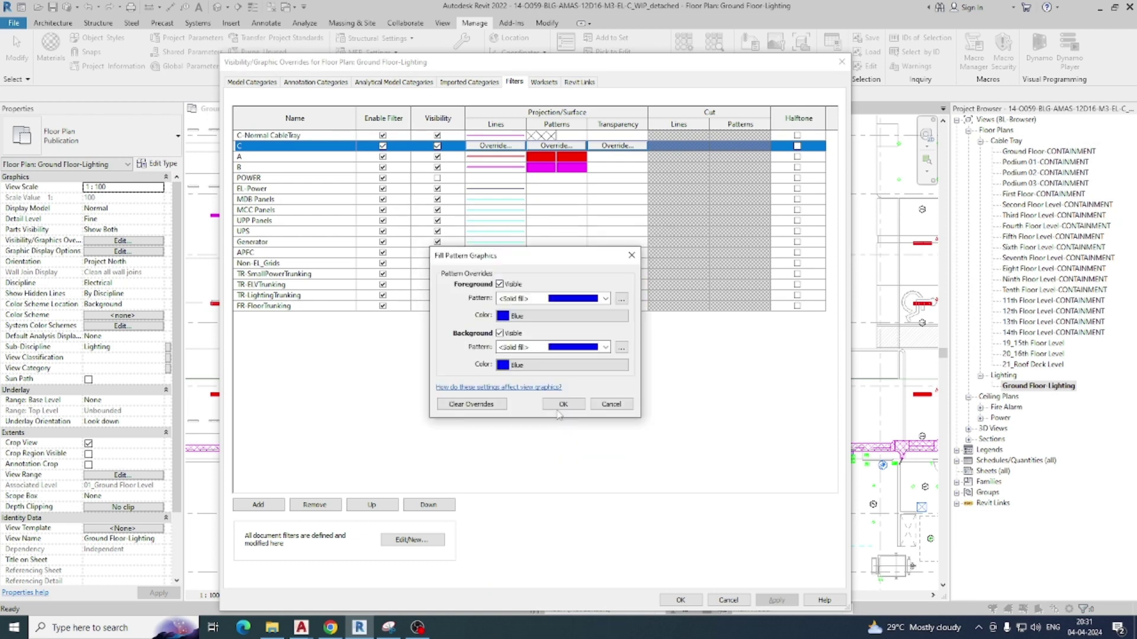
pyautogui.click(564, 404)
# - Override filter C's projection line color with blue, override the line weight, and apply the view's graphic overrides
pyautogui.click(495, 145)
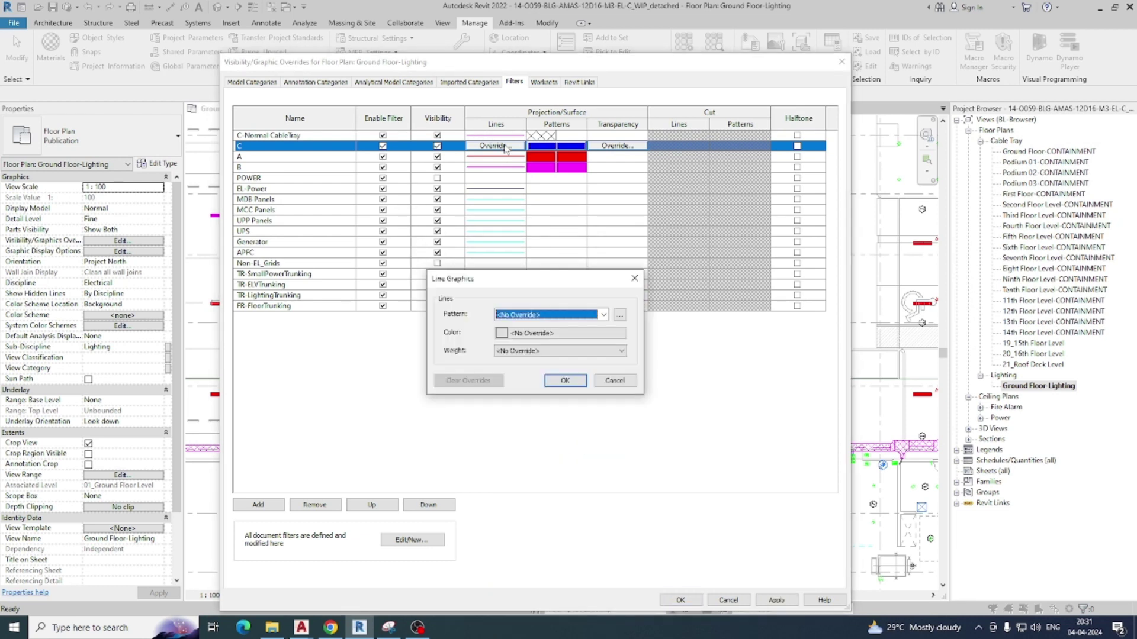
pyautogui.click(570, 315)
pyautogui.click(526, 336)
pyautogui.click(536, 332)
pyautogui.click(489, 347)
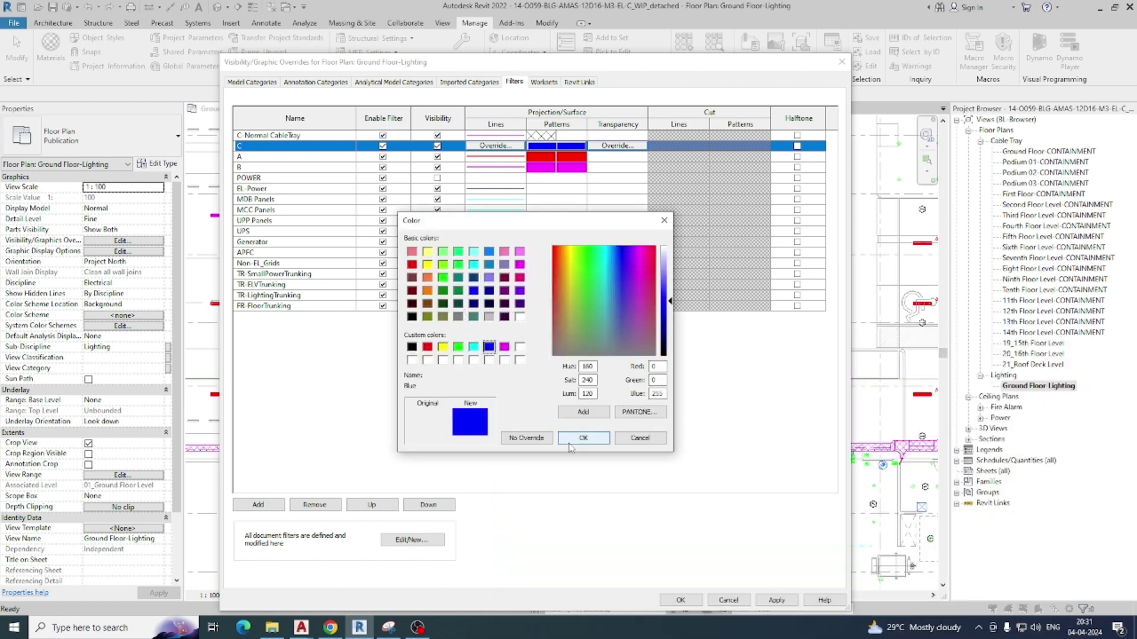
pyautogui.click(579, 439)
pyautogui.click(524, 351)
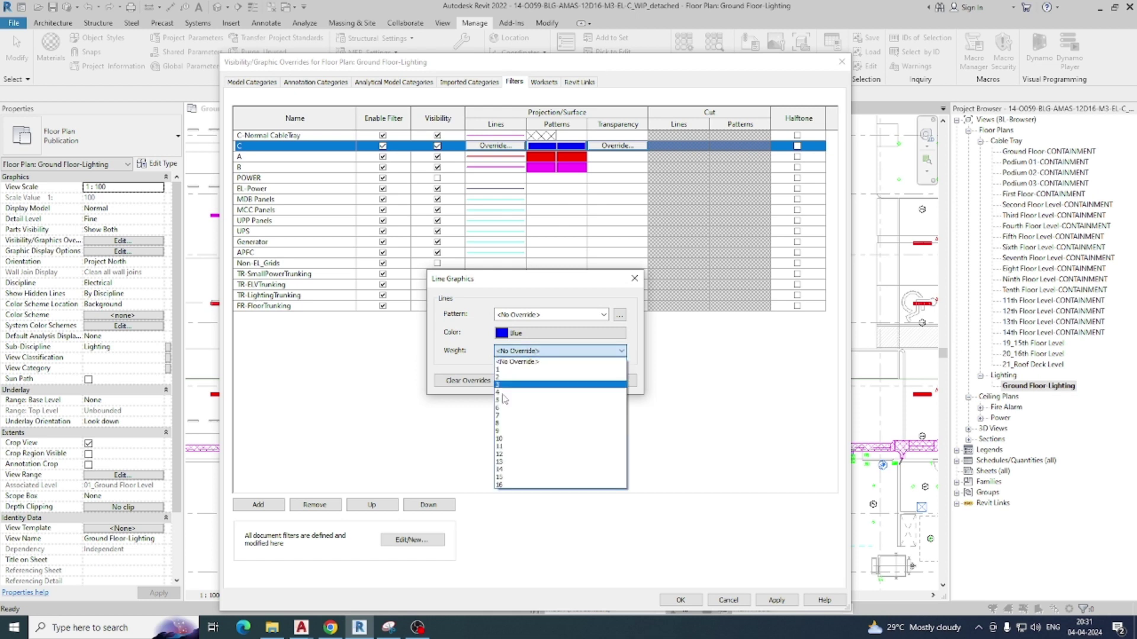
pyautogui.click(507, 398)
pyautogui.click(531, 351)
pyautogui.click(517, 392)
pyautogui.click(565, 380)
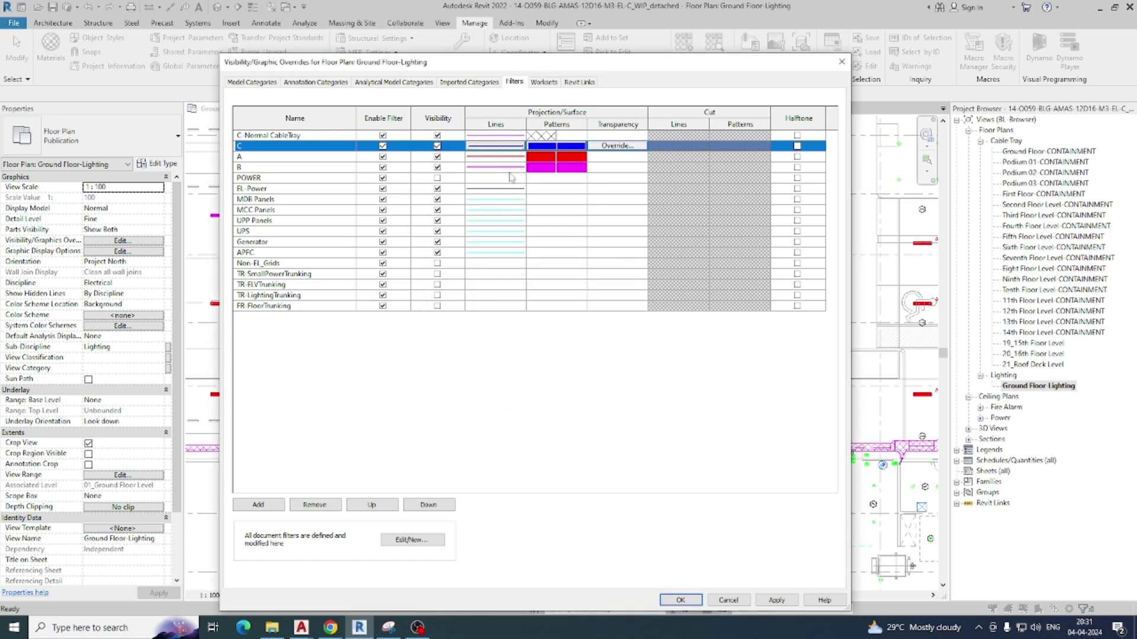
pyautogui.click(679, 600)
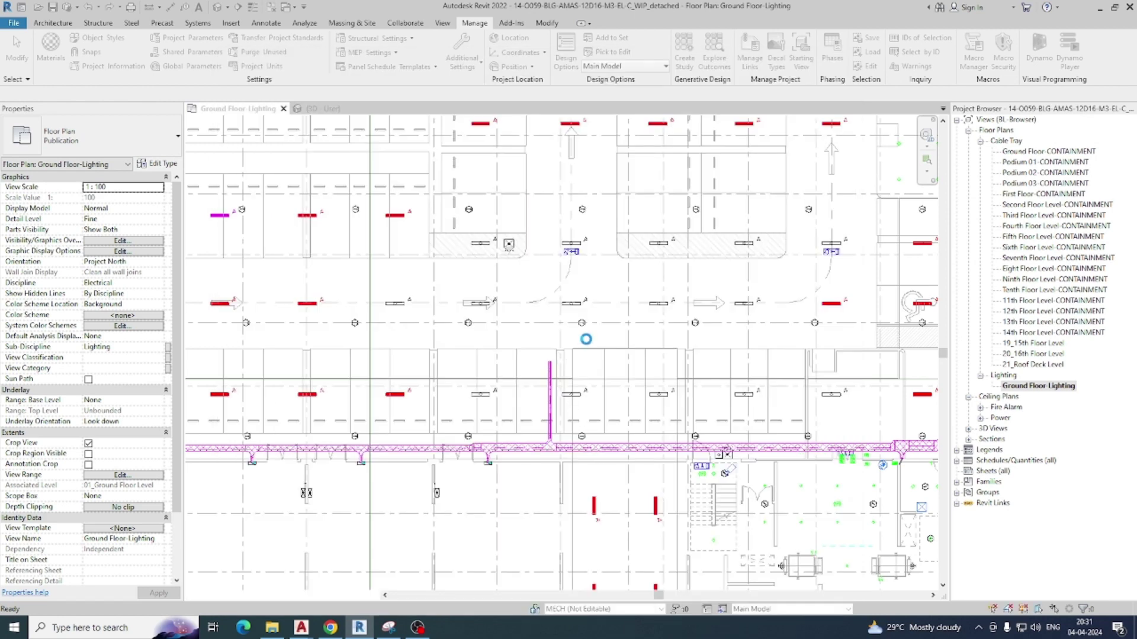
# - Window-select a group of lighting fixtures in the parking area and isolate it in a 3D section box
pyautogui.scroll(5, 601, 370)
pyautogui.scroll(-5, 603, 430)
pyautogui.moveTo(584, 403); pyautogui.dragTo(556, 357, button='middle')
pyautogui.scroll(5, 556, 358)
pyautogui.scroll(-4, 580, 386)
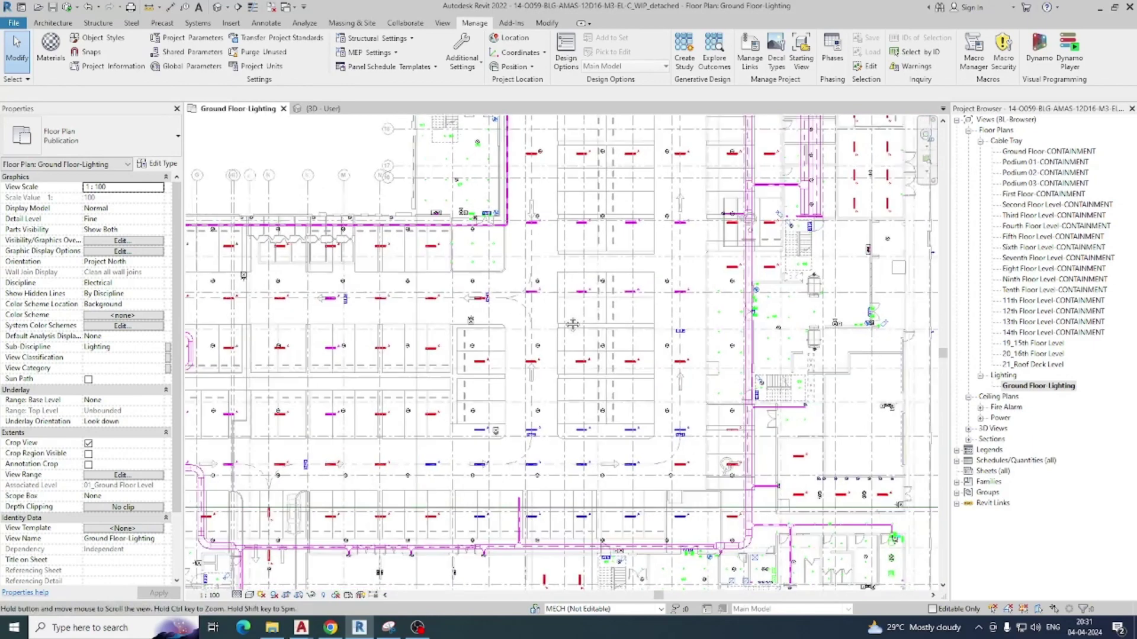
pyautogui.scroll(3, 573, 325)
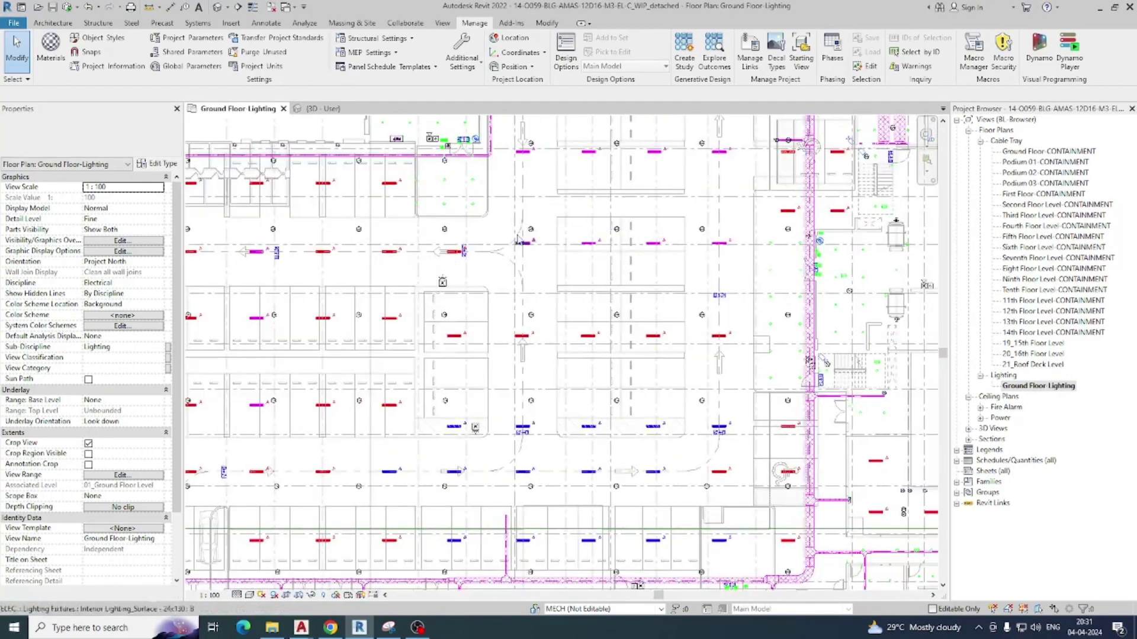
pyautogui.scroll(2, 518, 239)
pyautogui.moveTo(490, 214); pyautogui.dragTo(907, 422)
pyautogui.press('b')
pyautogui.press('x')
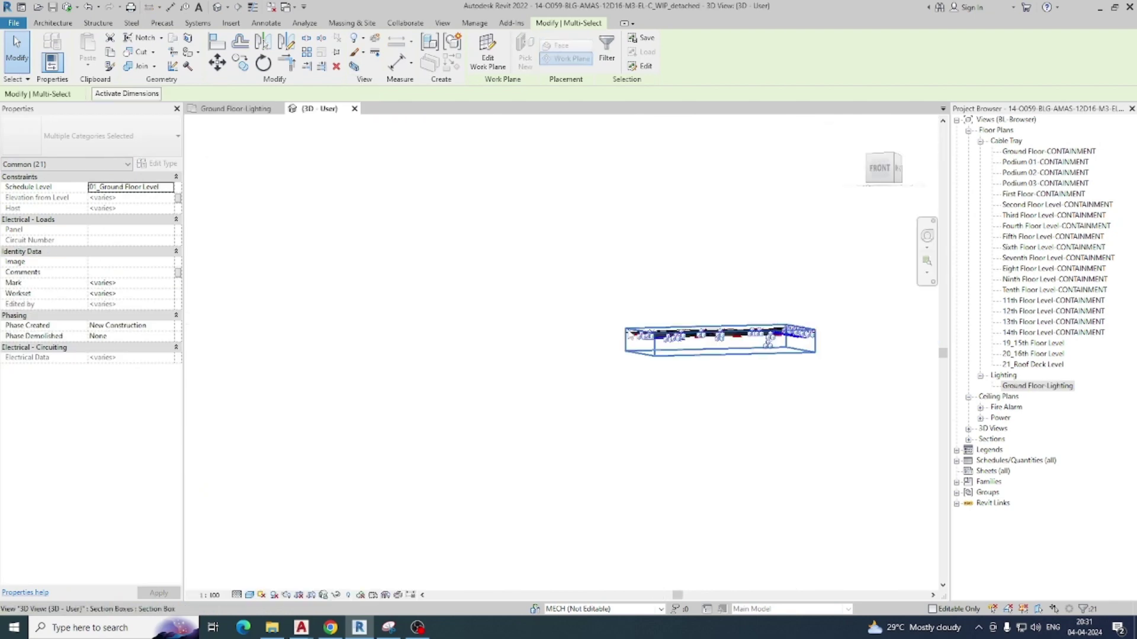
# - Examine the linear lighting fixtures mounted beneath the slab in the section-boxed 3D view
pyautogui.scroll(3, 717, 362)
pyautogui.keyDown('shift'); pyautogui.moveTo(716, 363); pyautogui.dragTo(650, 422, button='middle'); pyautogui.keyUp('shift')
pyautogui.press('Escape')
pyautogui.scroll(3, 721, 298)
pyautogui.click(721, 270)
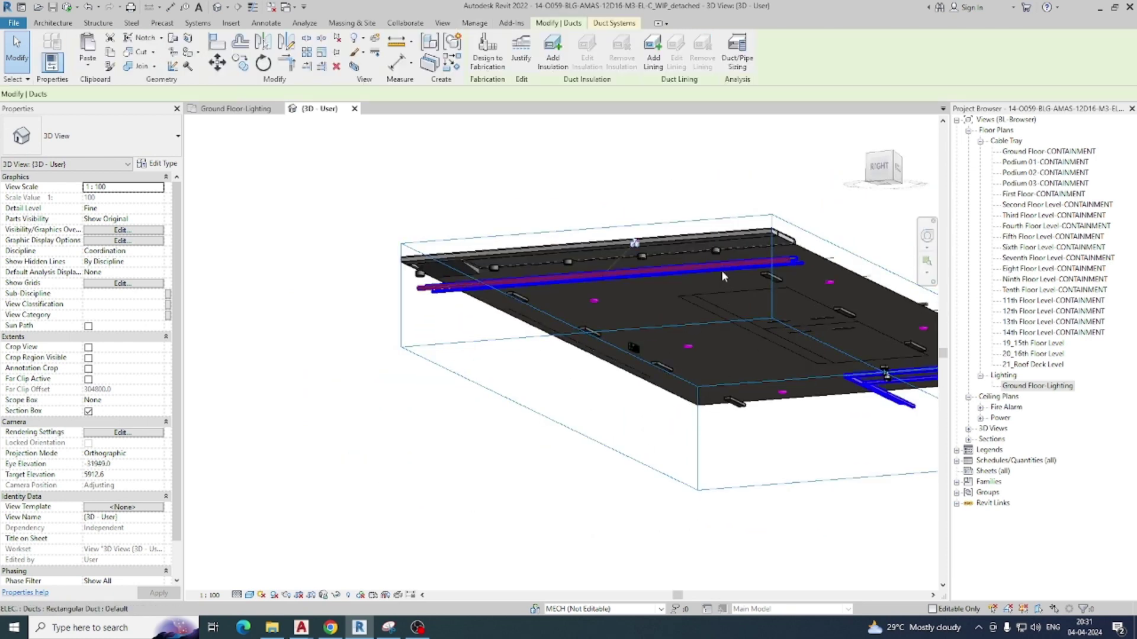
pyautogui.press('Escape')
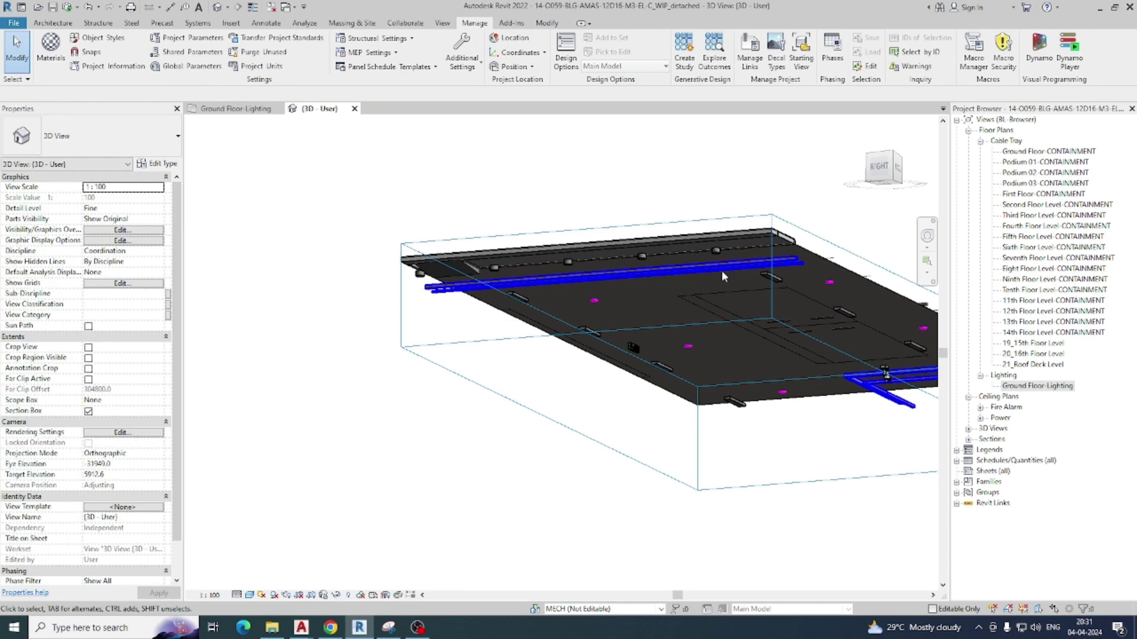
pyautogui.keyDown('shift'); pyautogui.moveTo(705, 310); pyautogui.dragTo(635, 311, button='middle'); pyautogui.keyUp('shift')
pyautogui.scroll(5, 781, 286)
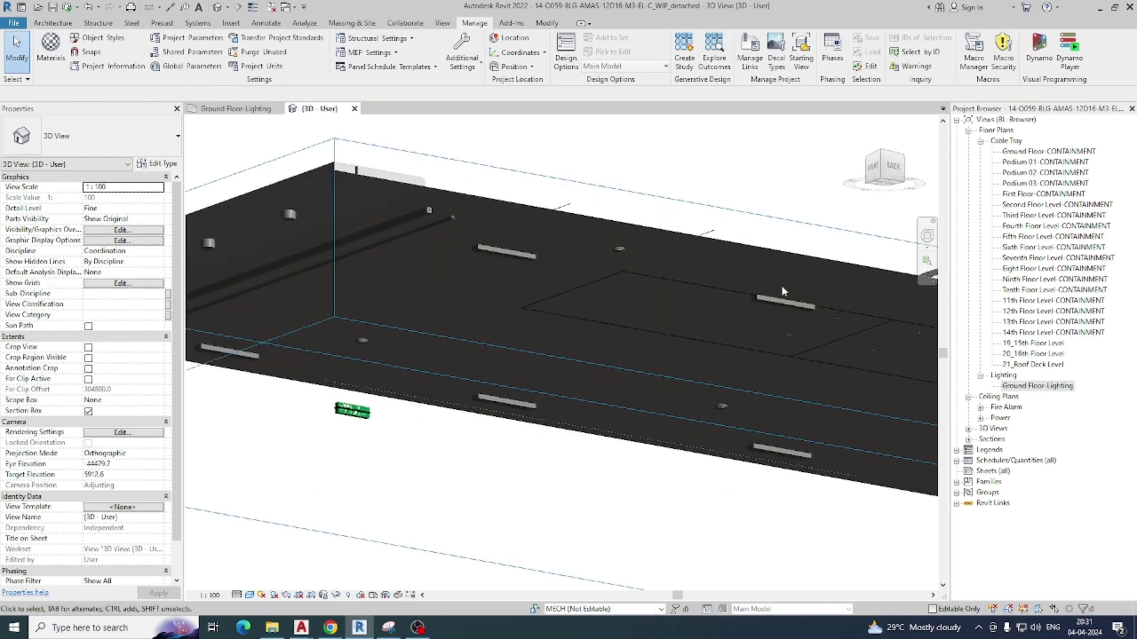
pyautogui.press('v')
pyautogui.press('g')
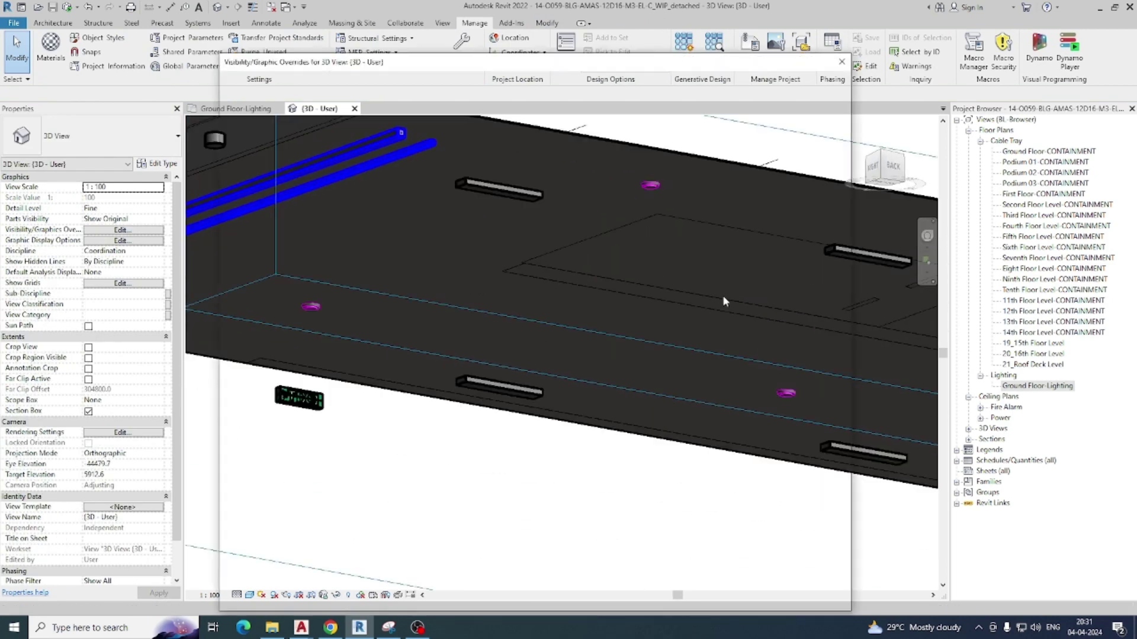
pyautogui.press('Escape')
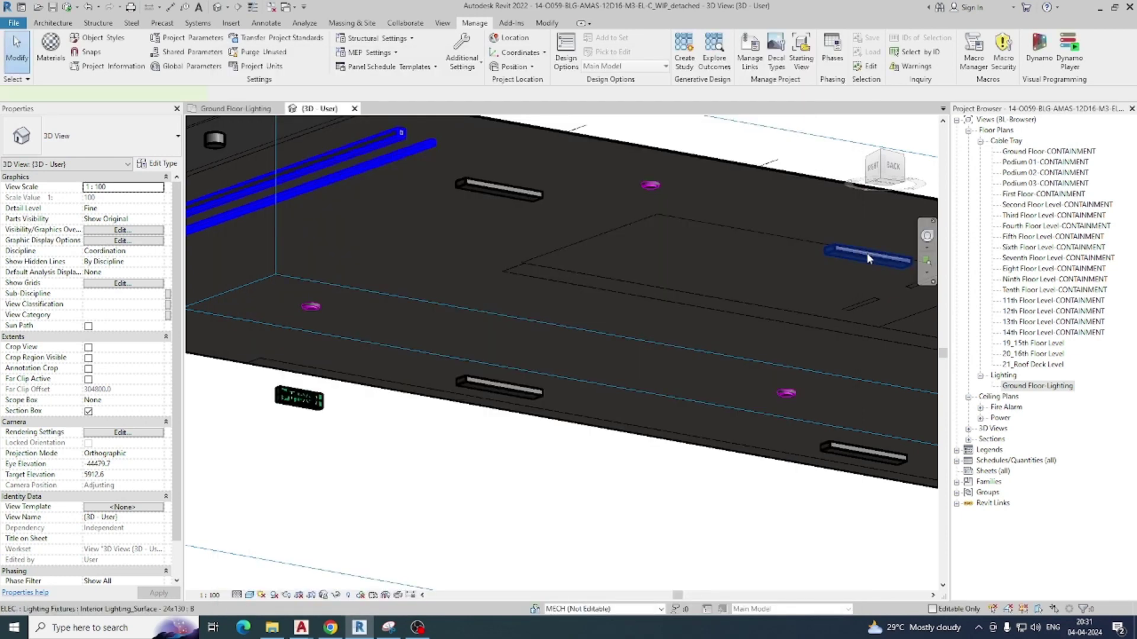
# - Inspect the types of three linear lighting fixtures in the 3D view, one at a time
pyautogui.click(866, 250)
pyautogui.press('Escape')
pyautogui.click(534, 198)
pyautogui.press('Escape')
pyautogui.click(506, 393)
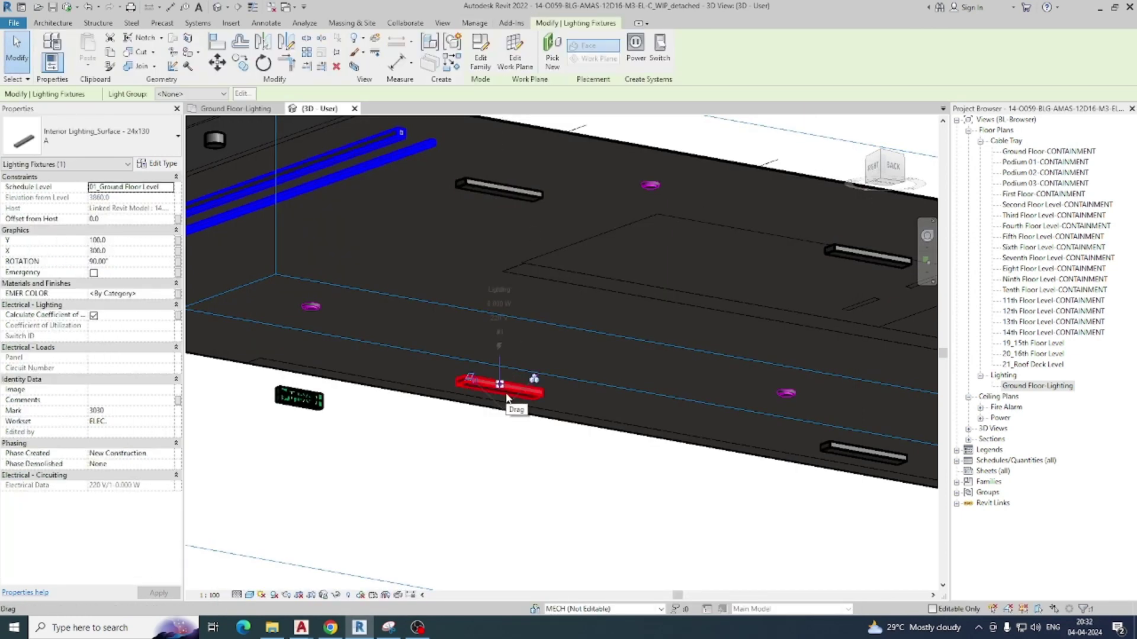
pyautogui.scroll(-2, 506, 392)
pyautogui.press('Escape')
# - Assign a different type to the type A linear fixture near the front edge of the section-boxed slab
pyautogui.click(712, 425)
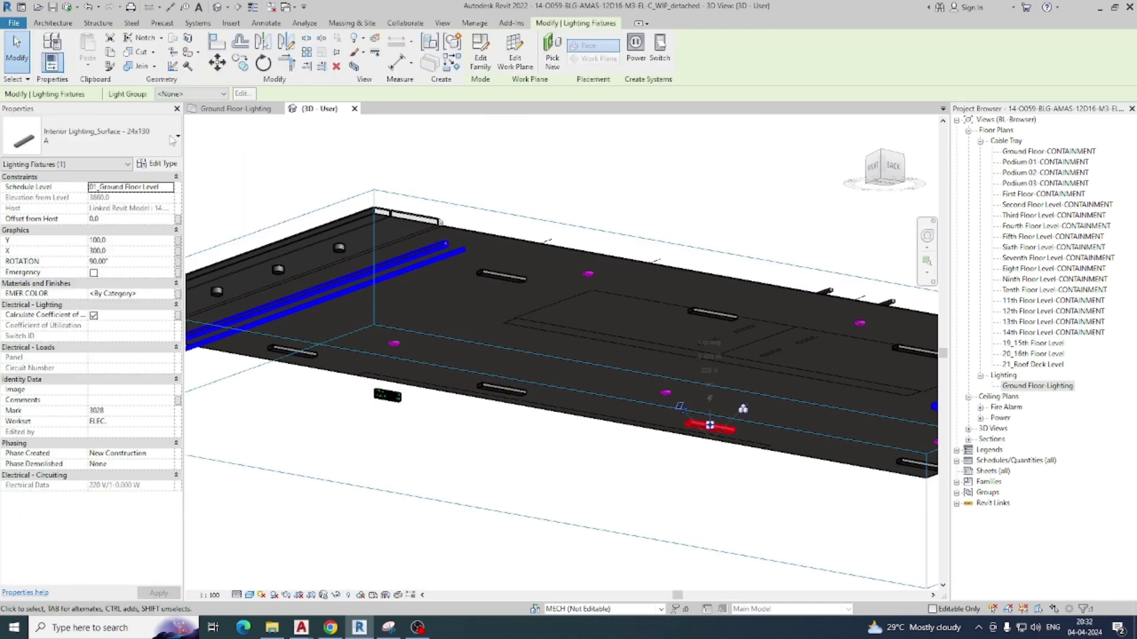
pyautogui.click(146, 139)
pyautogui.click(52, 357)
pyautogui.click(572, 461)
# - Add the rule-based filters A, B and C to the 3D view's visibility/graphics overrides
pyautogui.moveTo(594, 456); pyautogui.dragTo(545, 373, button='middle')
pyautogui.press('v')
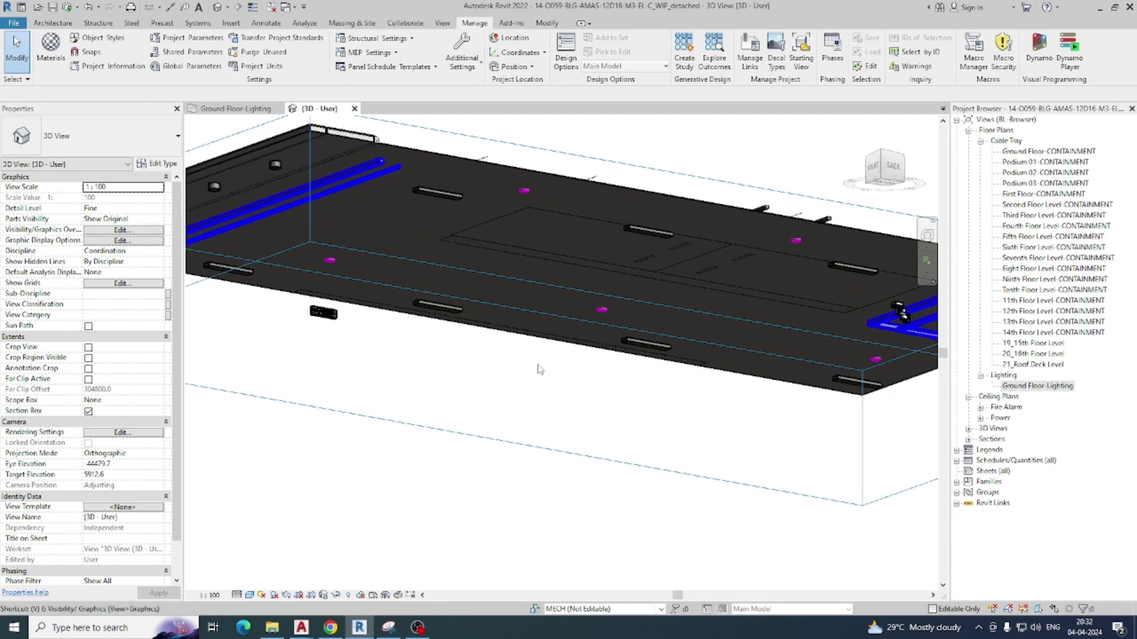
pyautogui.press('g')
pyautogui.click(514, 83)
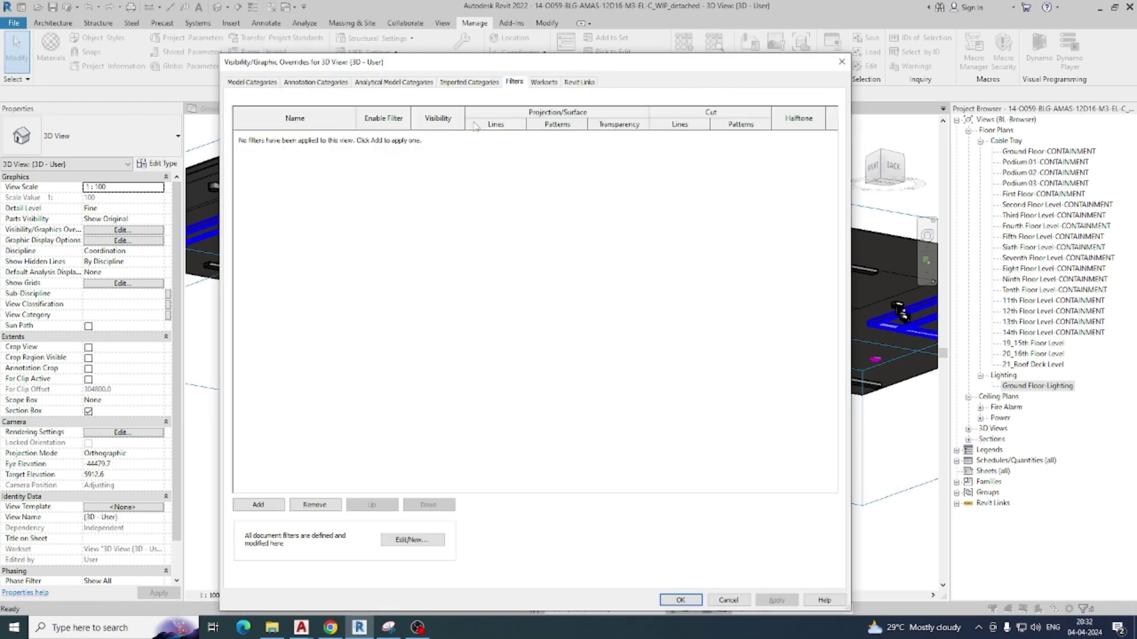
pyautogui.click(258, 505)
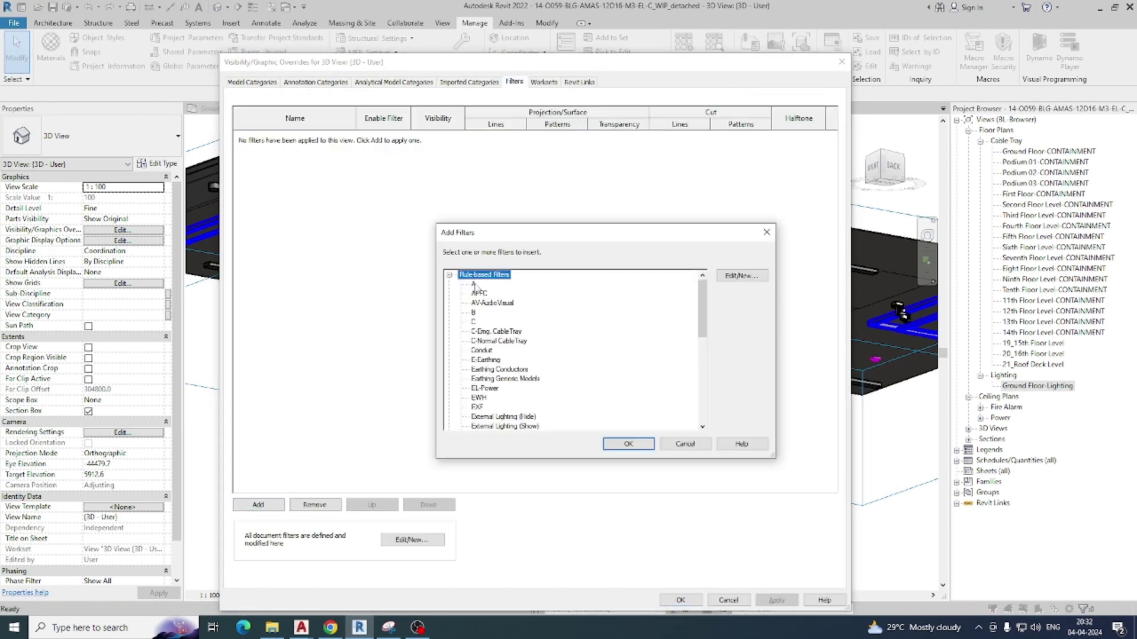
pyautogui.click(628, 445)
# - Override filter A's projection/surface patterns with a red solid fill for both foreground and background
pyautogui.click(563, 136)
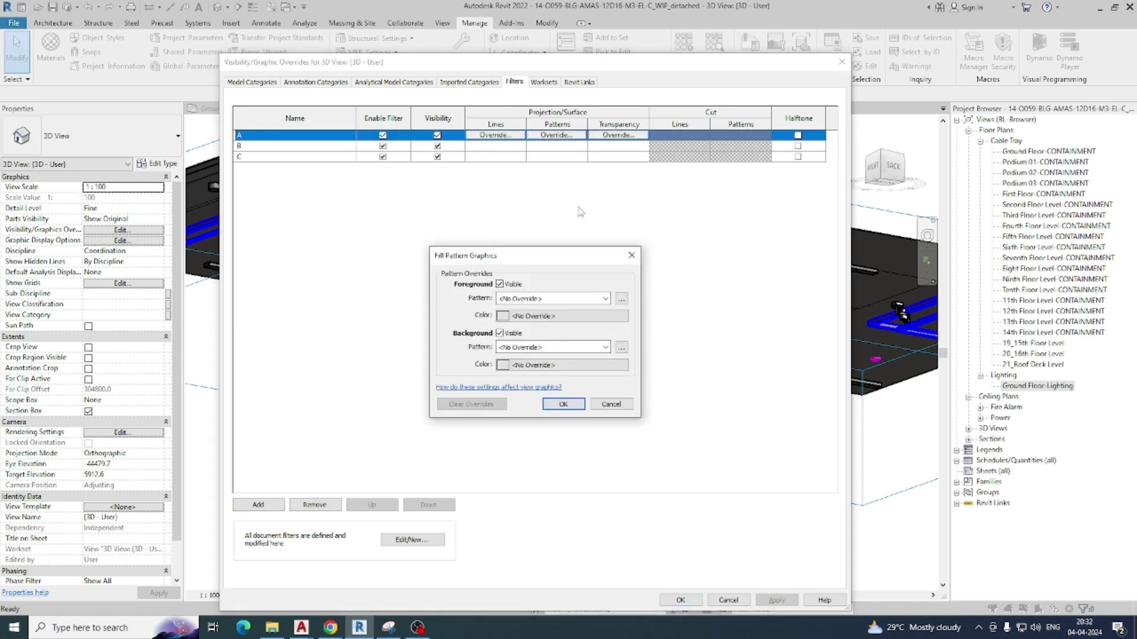
pyautogui.click(550, 298)
pyautogui.click(550, 318)
pyautogui.click(549, 316)
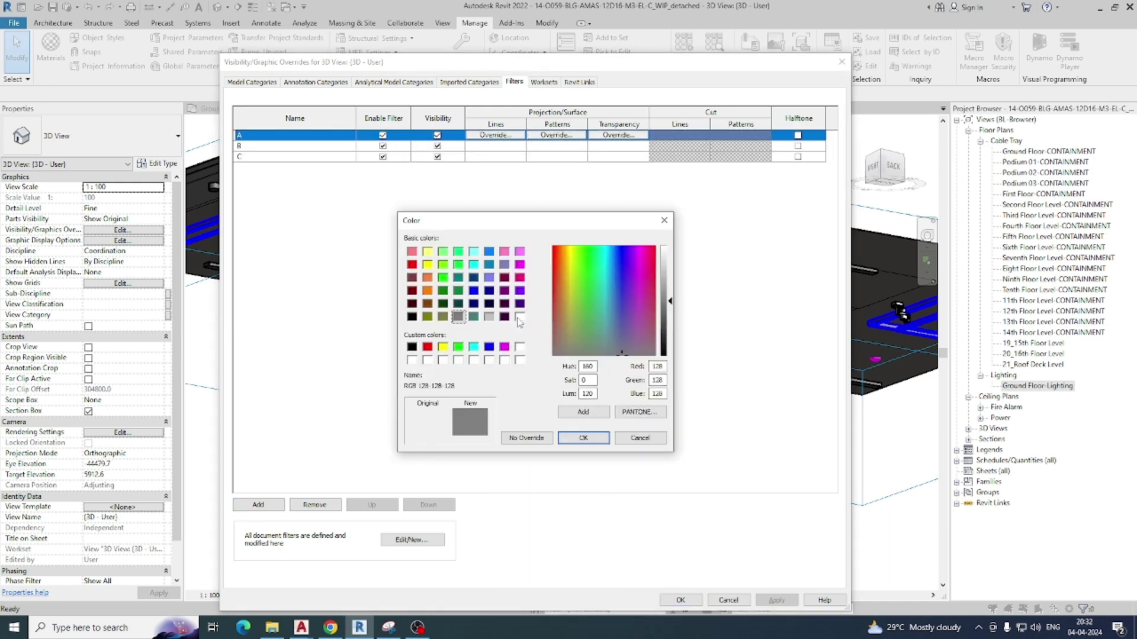
pyautogui.click(428, 347)
pyautogui.click(583, 438)
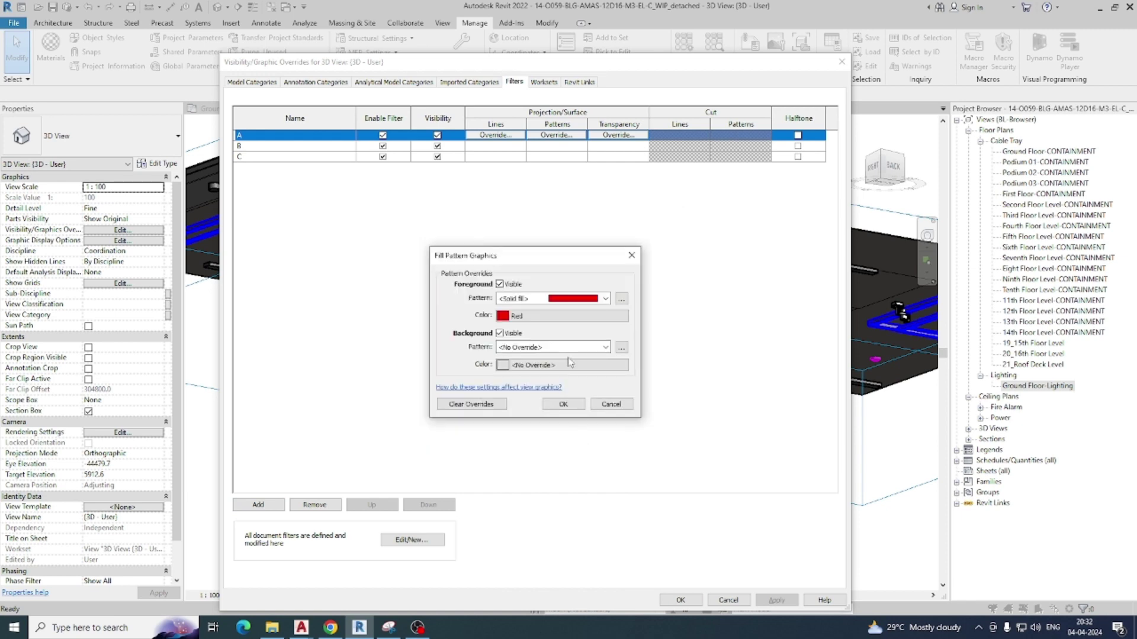
pyautogui.click(568, 347)
pyautogui.scroll(2, 562, 444)
pyautogui.click(554, 361)
pyautogui.click(562, 364)
pyautogui.click(427, 348)
pyautogui.click(583, 438)
pyautogui.click(554, 404)
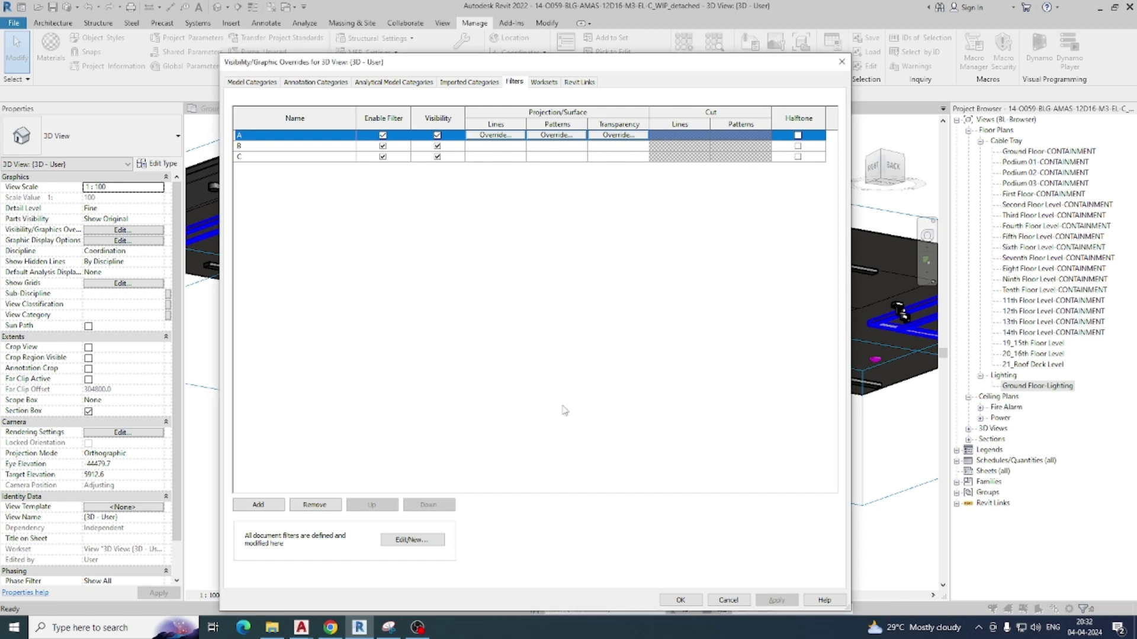
# - Override filter B's projection/surface patterns with a magenta solid fill for both foreground and background
pyautogui.click(565, 147)
pyautogui.click(565, 147)
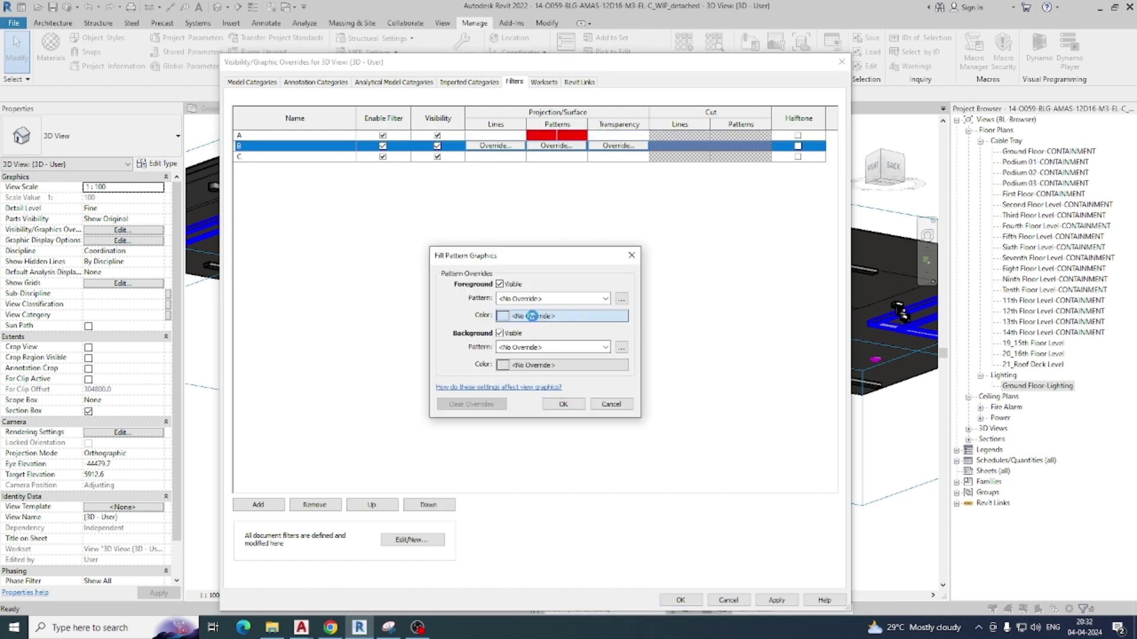
pyautogui.click(532, 316)
pyautogui.click(504, 347)
pyautogui.click(583, 438)
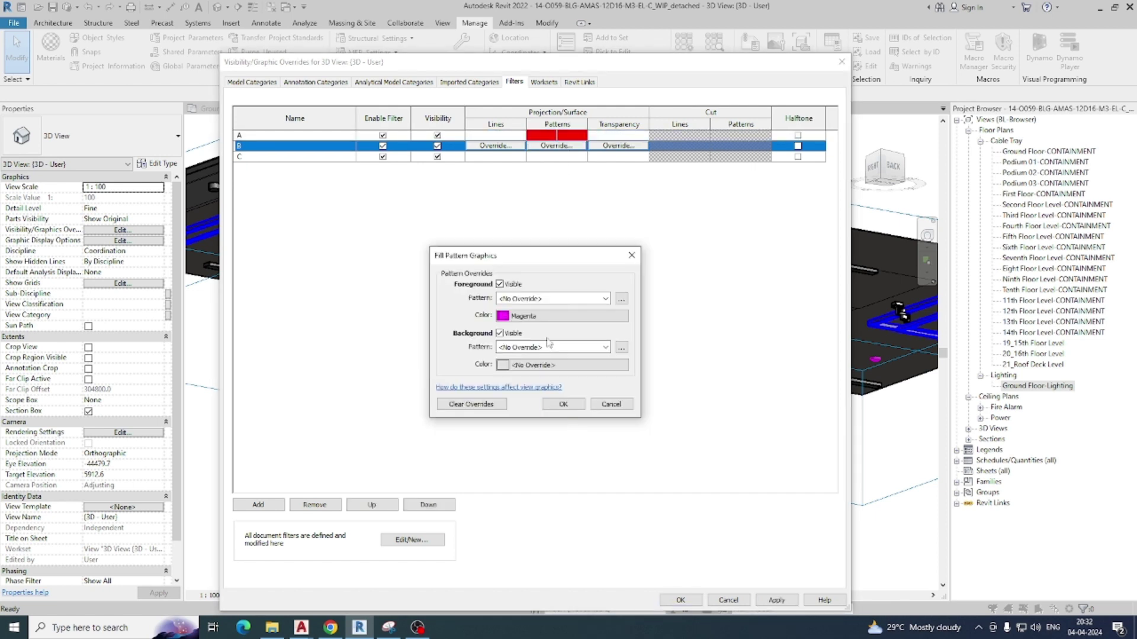
pyautogui.click(543, 367)
pyautogui.click(504, 347)
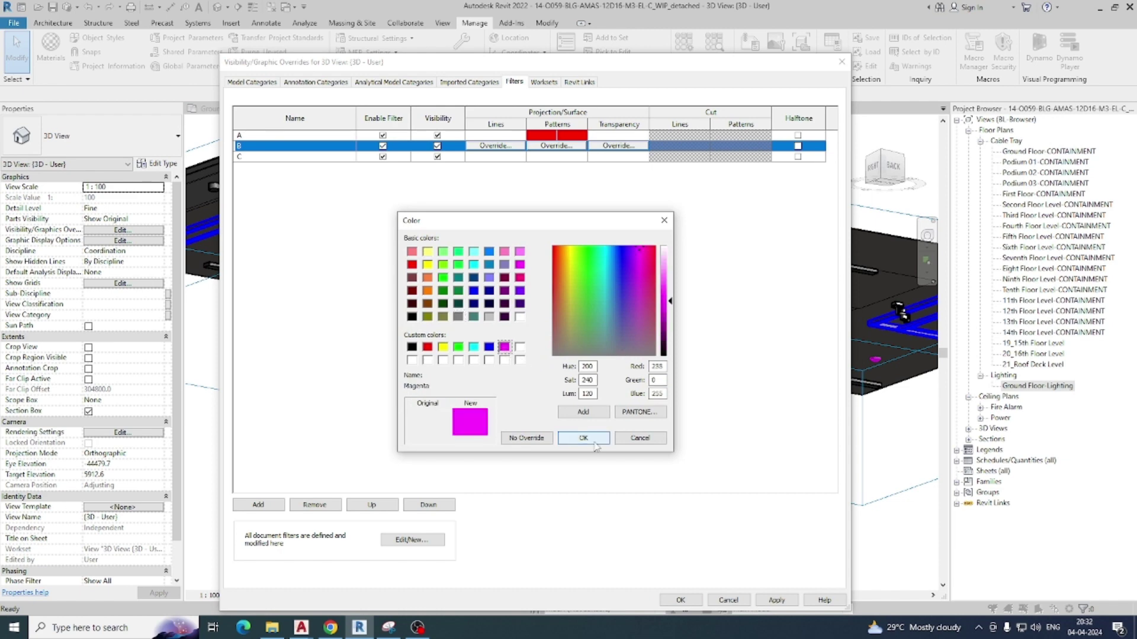
pyautogui.click(583, 438)
pyautogui.click(538, 299)
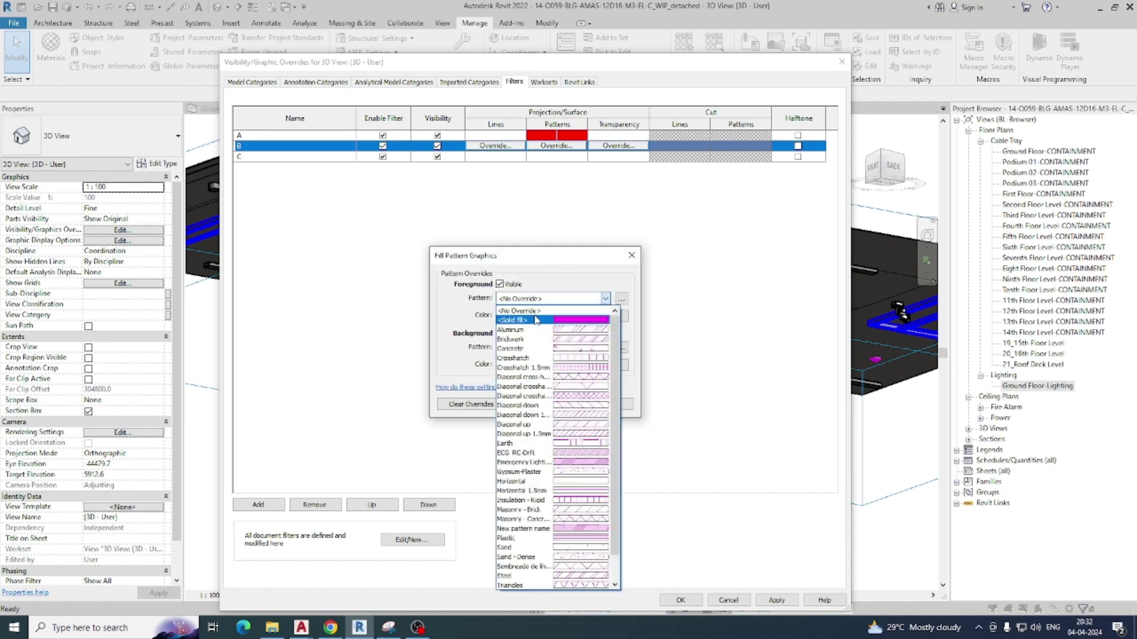
pyautogui.click(536, 320)
pyautogui.click(562, 352)
pyautogui.click(536, 368)
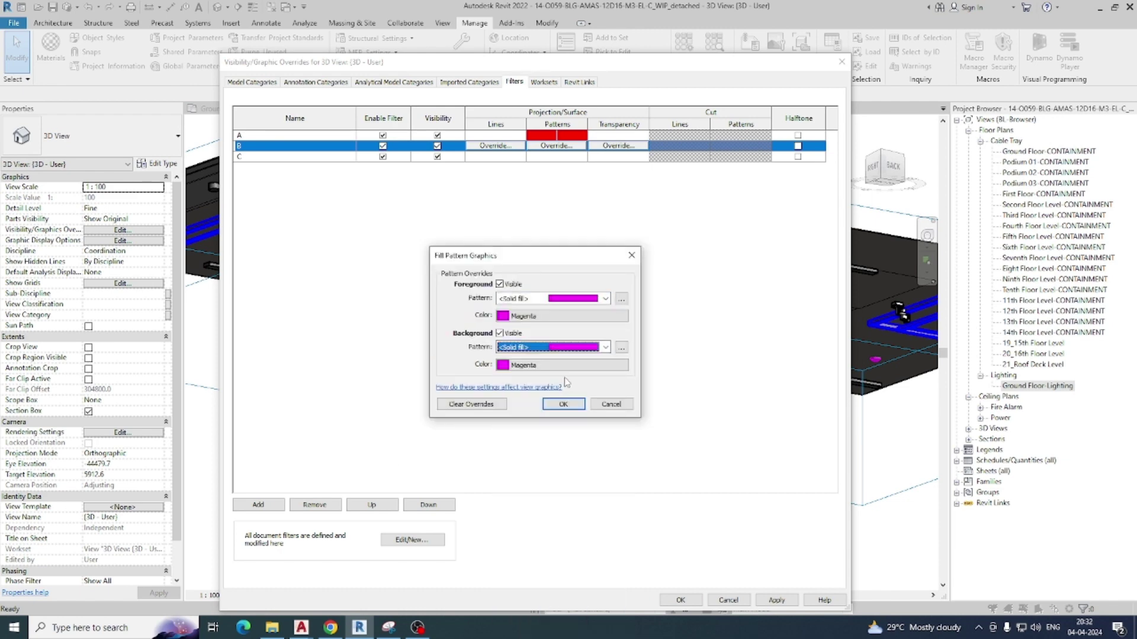
pyautogui.click(563, 404)
# - Override filter C's projection/surface patterns with a blue solid fill for foreground and background, and apply the overrides to the 3D view
pyautogui.click(553, 157)
pyautogui.click(566, 157)
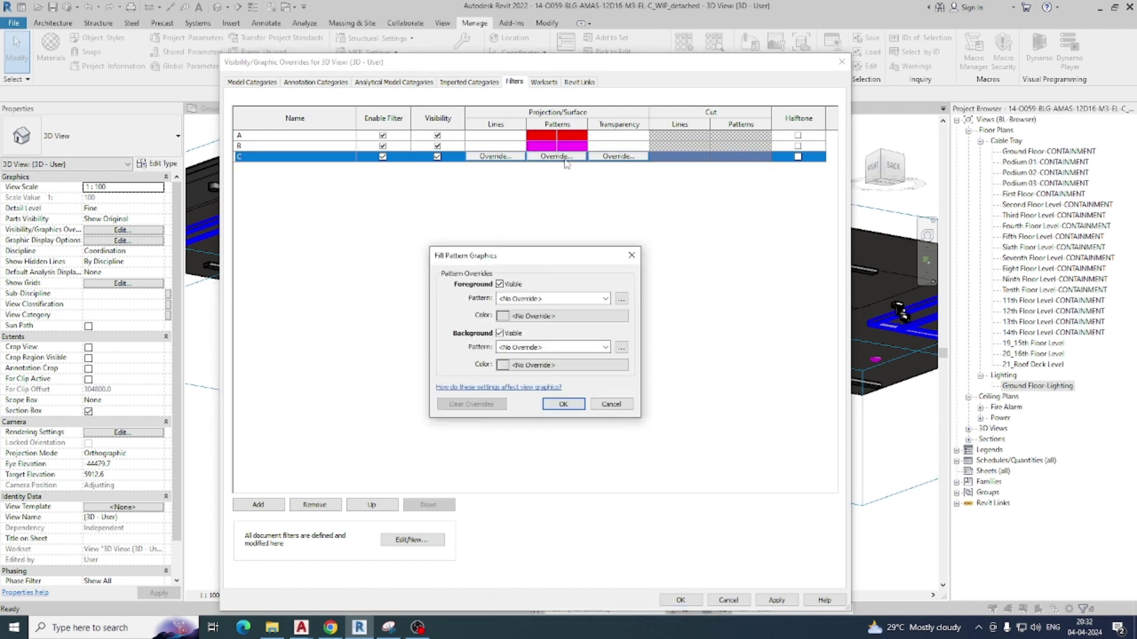
pyautogui.click(536, 299)
pyautogui.click(523, 321)
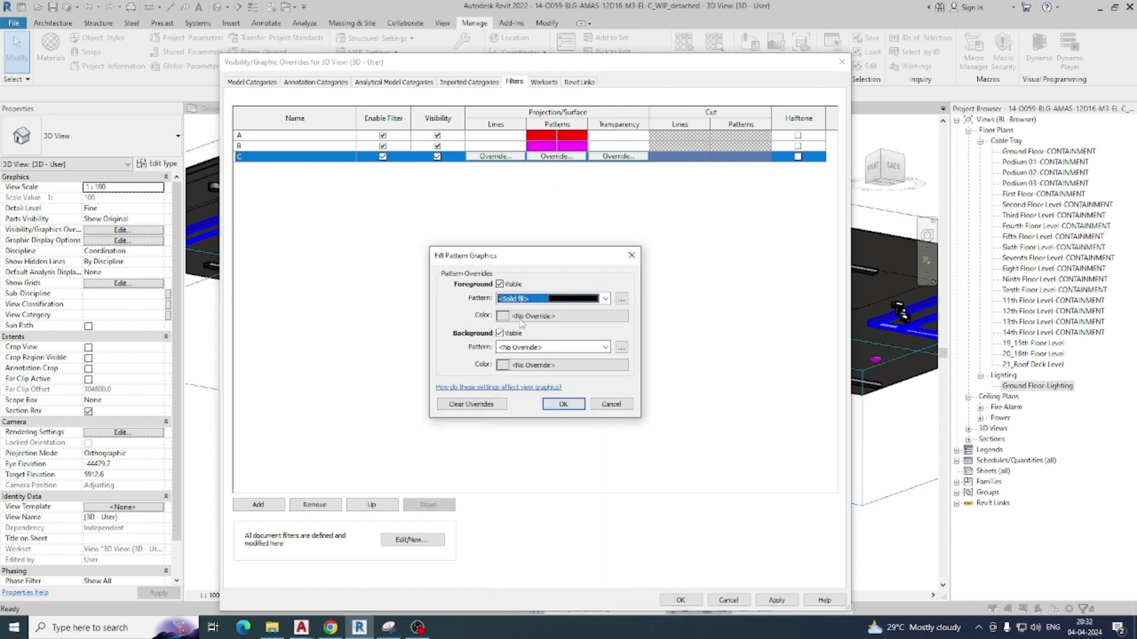
pyautogui.click(539, 317)
pyautogui.click(489, 347)
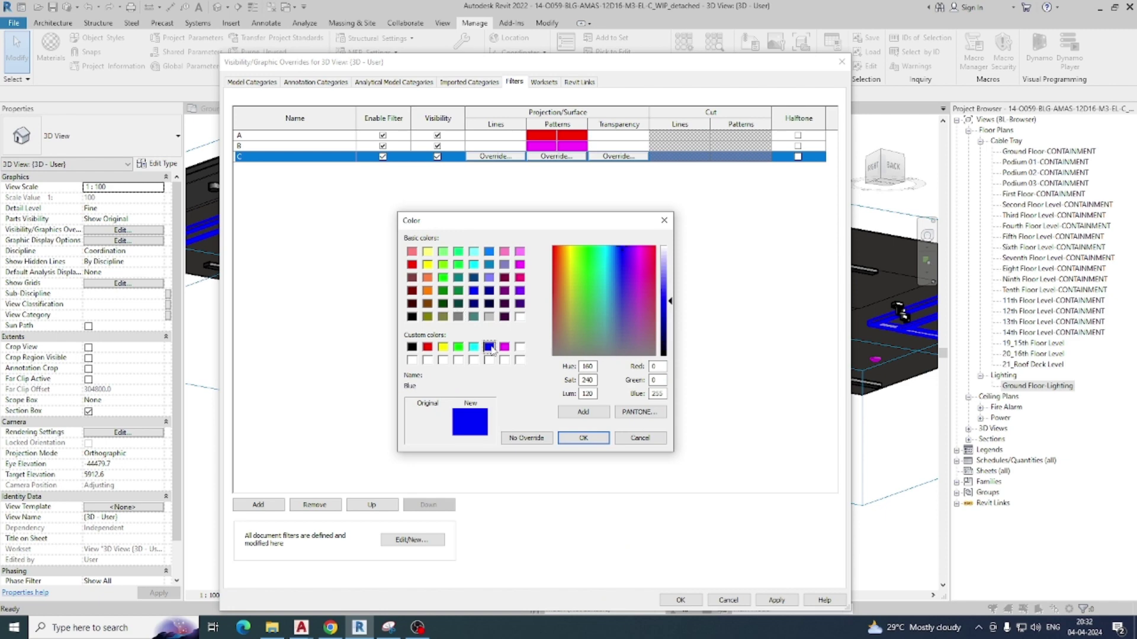
pyautogui.click(570, 436)
pyautogui.click(557, 349)
pyautogui.click(536, 370)
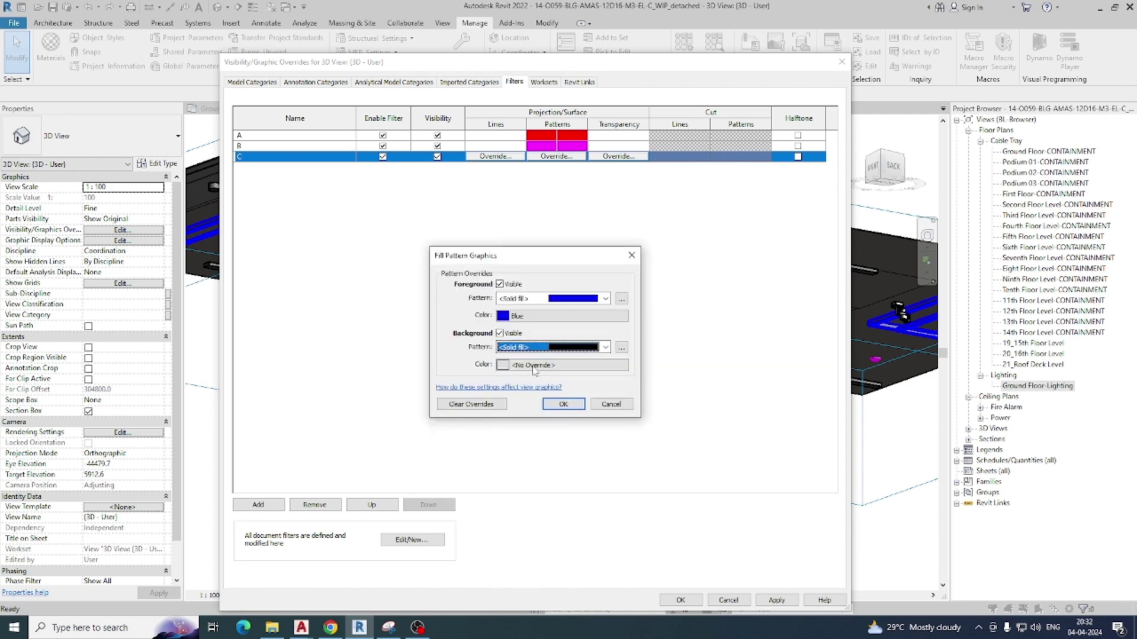
pyautogui.click(533, 365)
pyautogui.click(488, 348)
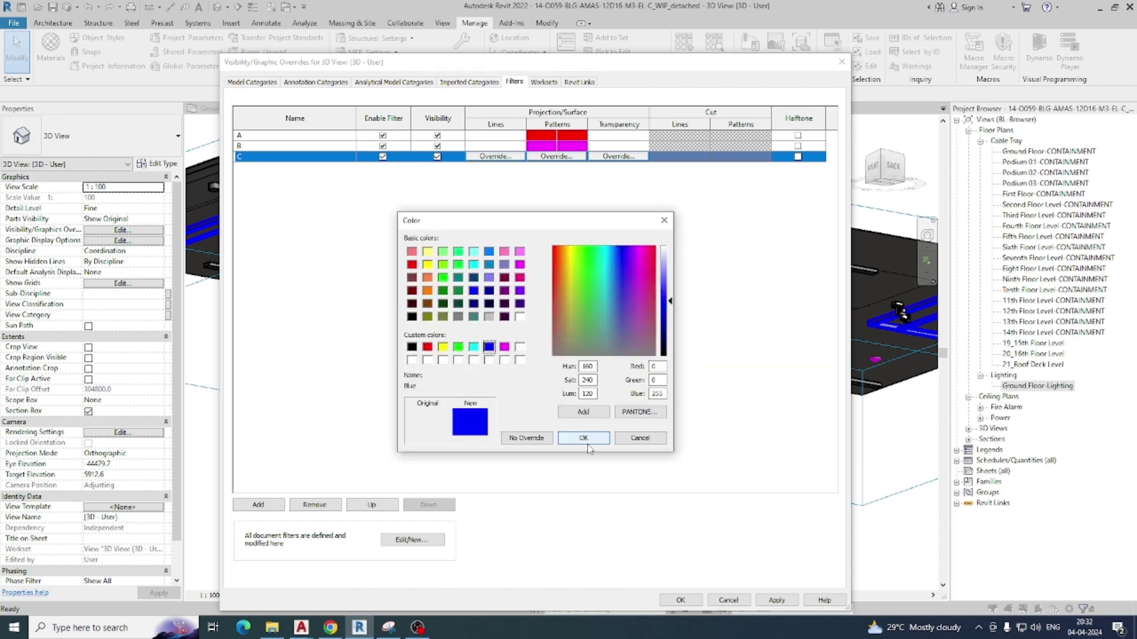
pyautogui.click(583, 438)
pyautogui.click(559, 409)
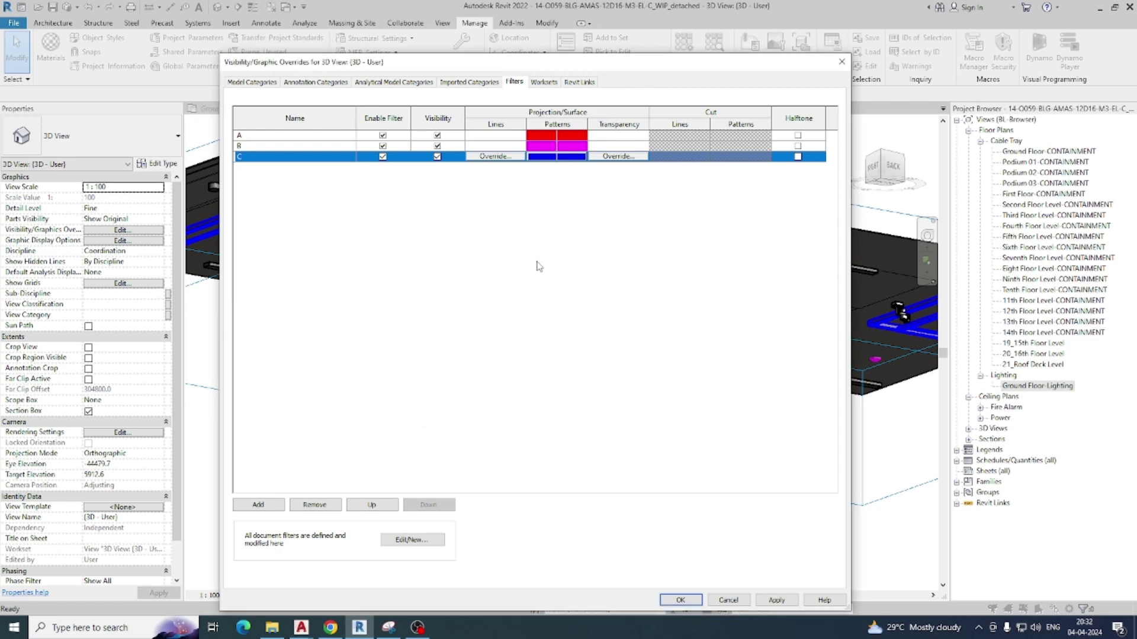
pyautogui.click(679, 601)
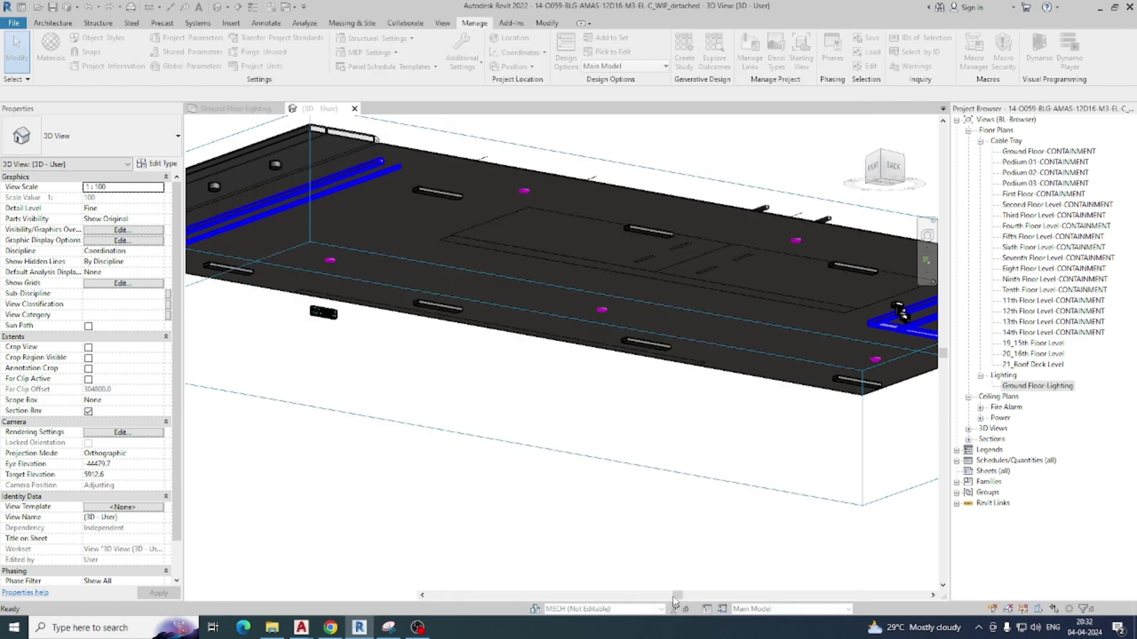
# - Examine the filter colours on the linear lighting fixtures beneath the slab in the section-boxed 3D view
pyautogui.keyDown('shift'); pyautogui.moveTo(554, 349); pyautogui.dragTo(529, 393, button='middle'); pyautogui.keyUp('shift')
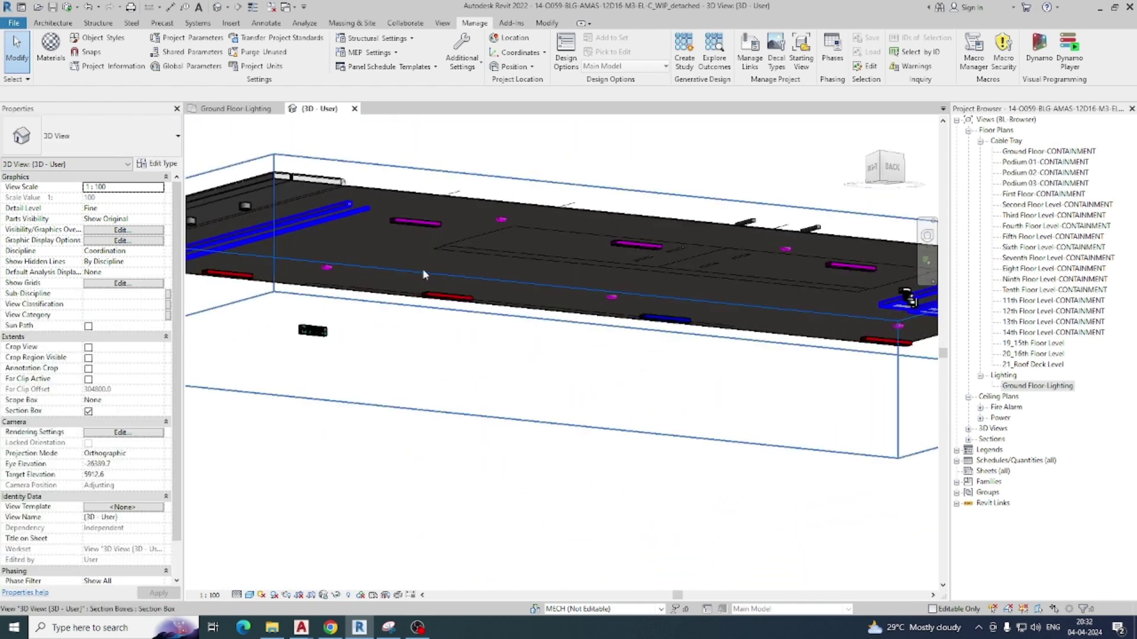
pyautogui.scroll(4, 403, 220)
pyautogui.scroll(-3, 451, 305)
pyautogui.keyDown('shift'); pyautogui.moveTo(772, 373); pyautogui.dragTo(733, 240, button='middle'); pyautogui.keyUp('shift')
pyautogui.keyDown('shift'); pyautogui.moveTo(760, 346); pyautogui.dragTo(613, 322, button='middle'); pyautogui.keyUp('shift')
pyautogui.scroll(-4, 709, 337)
pyautogui.click(613, 323)
pyautogui.keyDown('shift'); pyautogui.moveTo(630, 398); pyautogui.dragTo(610, 299, button='middle'); pyautogui.keyUp('shift')
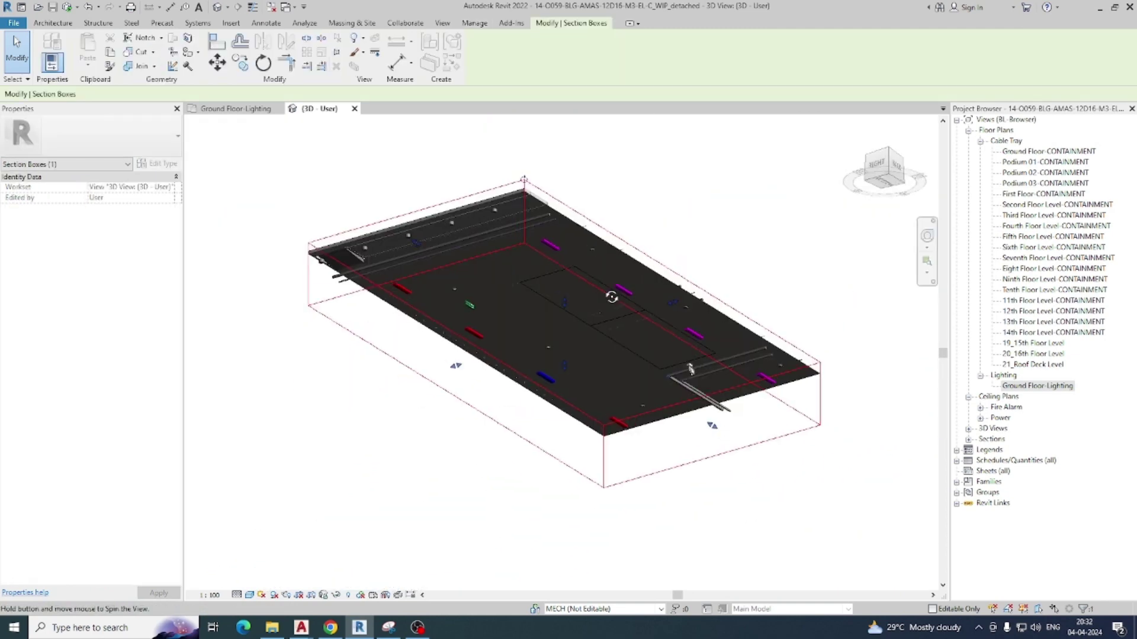
pyautogui.scroll(3, 454, 316)
pyautogui.press('Escape')
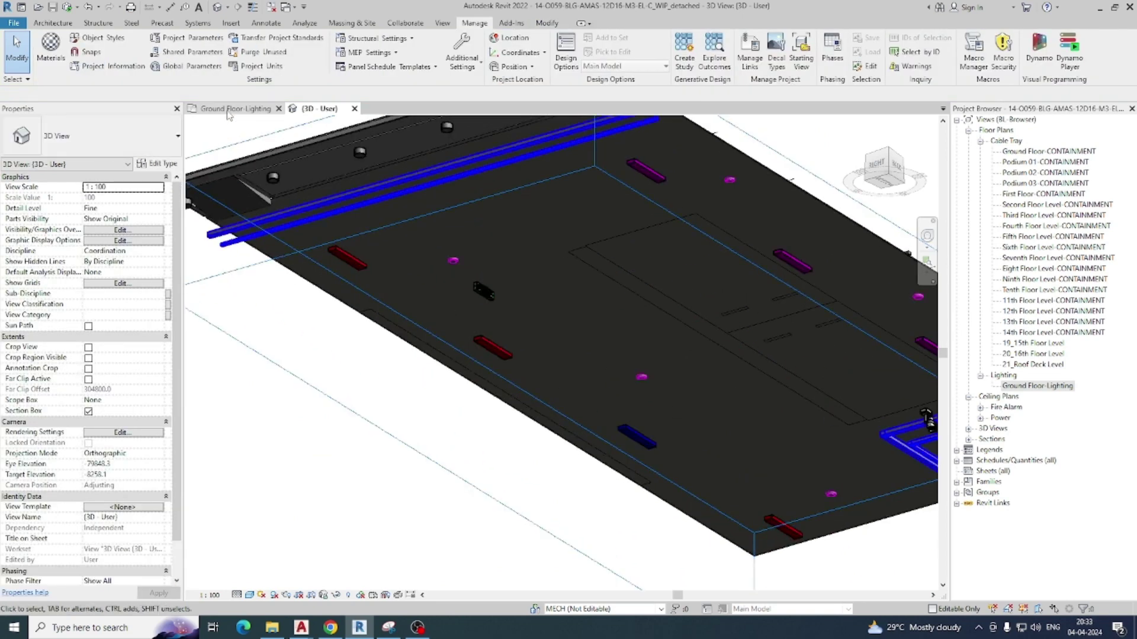
# - In the Ground Floor-Lighting plan, duplicate the type of the linear fixture near grid 20 as a new type named D
pyautogui.click(235, 109)
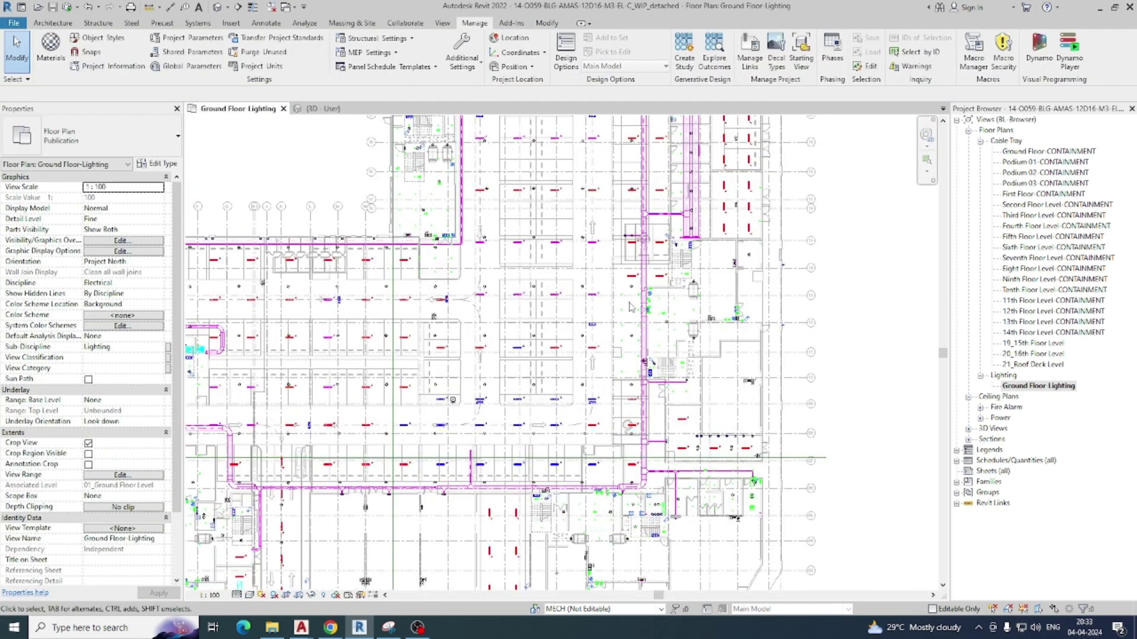
pyautogui.scroll(3, 586, 326)
pyautogui.scroll(3, 585, 235)
pyautogui.scroll(1, 583, 234)
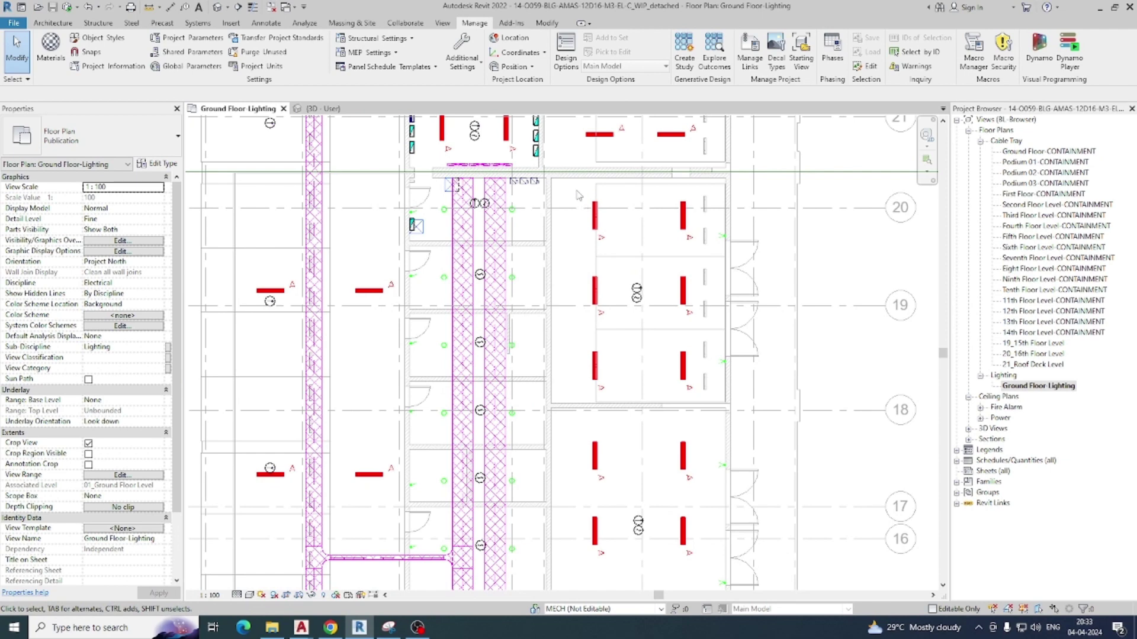
pyautogui.click(594, 218)
pyautogui.click(157, 164)
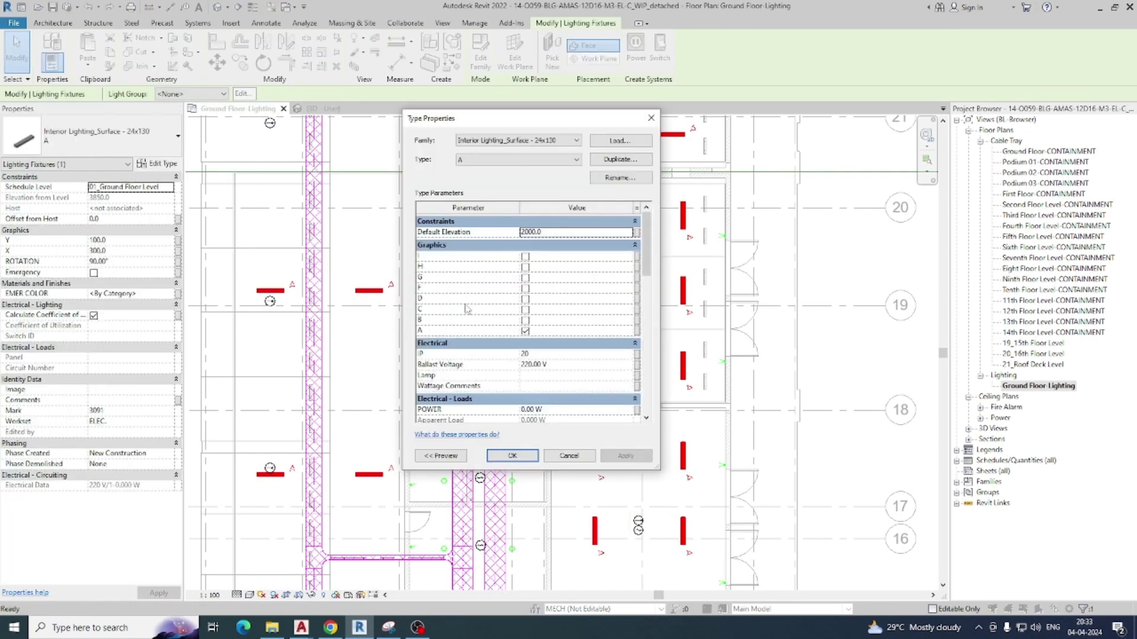
pyautogui.click(615, 159)
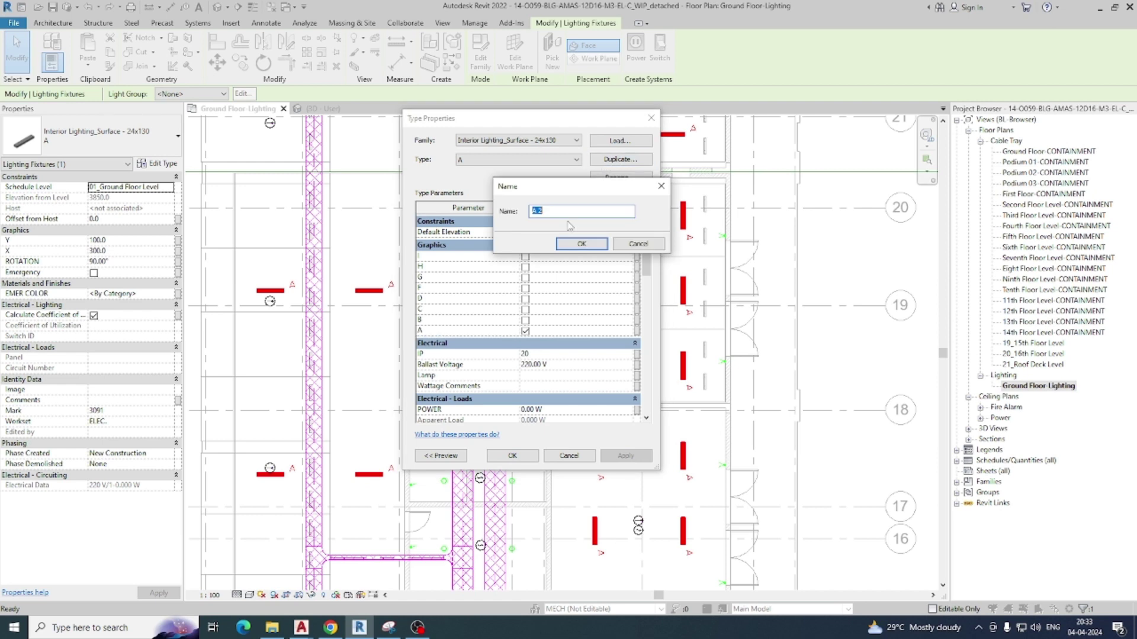
pyautogui.write('D')
pyautogui.click(582, 243)
# - Set the Type Mark of the new fixture type to D and apply the type properties
pyautogui.scroll(-3, 556, 361)
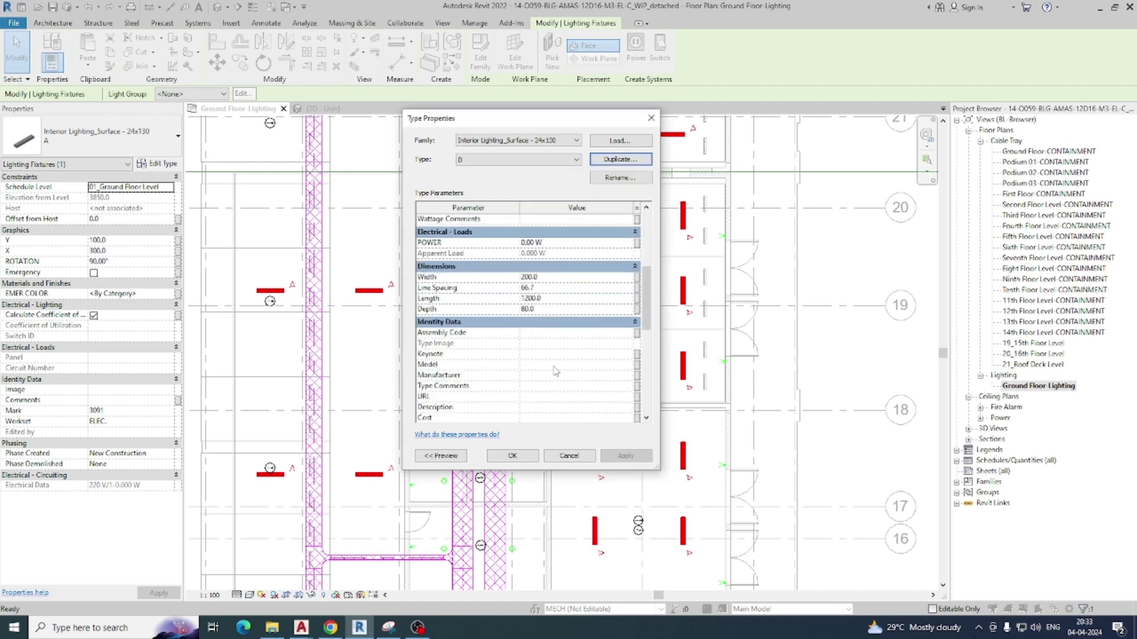
pyautogui.scroll(-2, 543, 361)
pyautogui.scroll(-2, 474, 377)
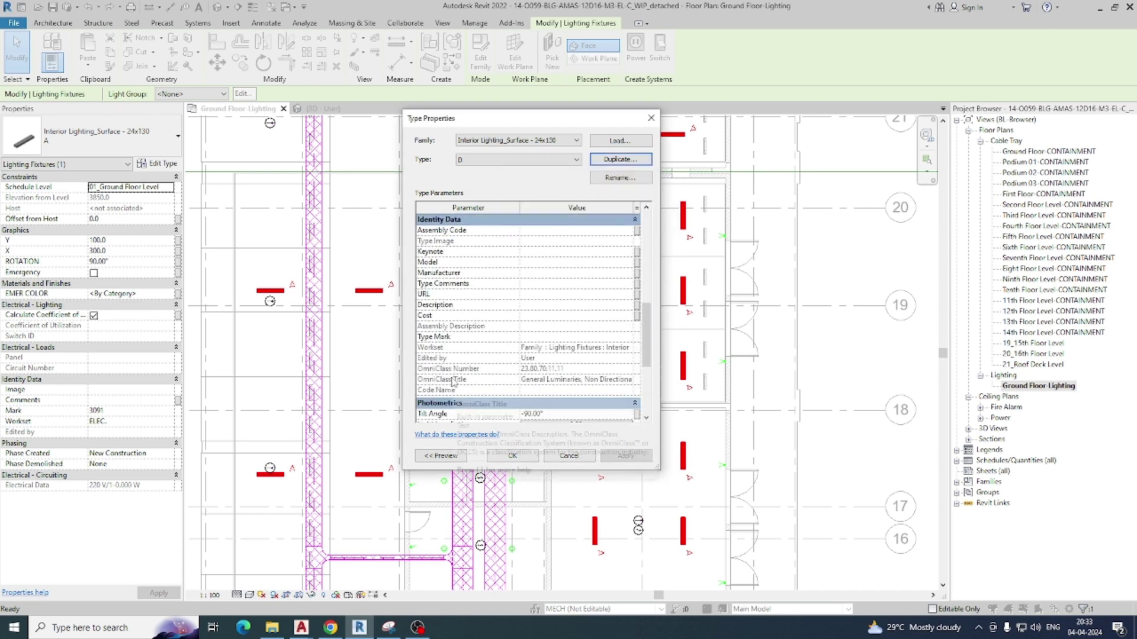
pyautogui.scroll(-2, 483, 348)
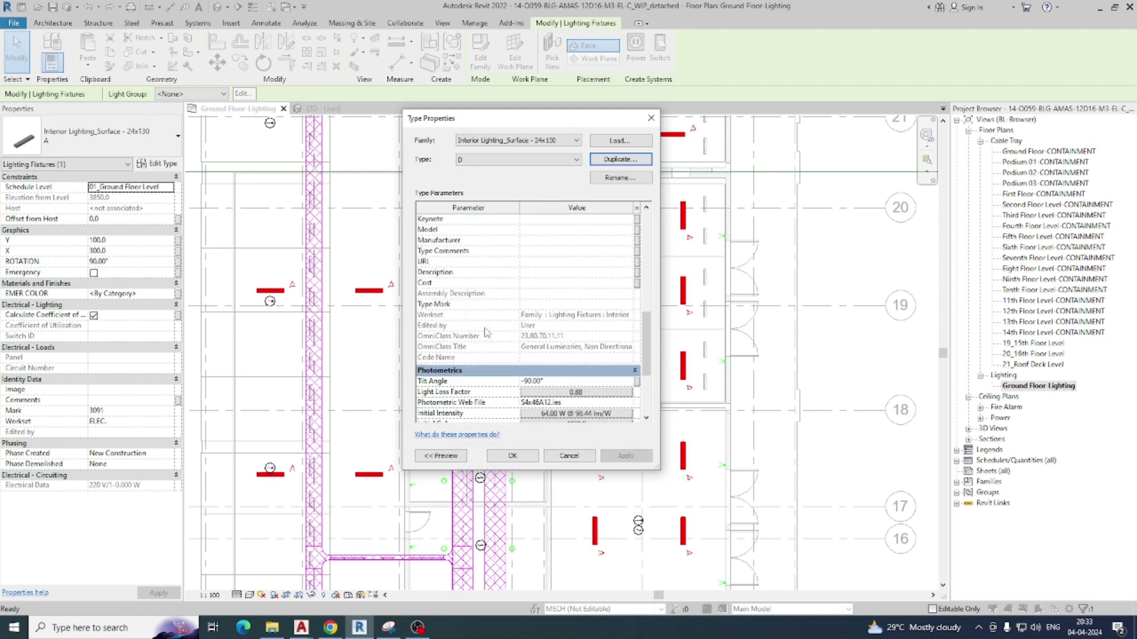
pyautogui.scroll(1, 505, 273)
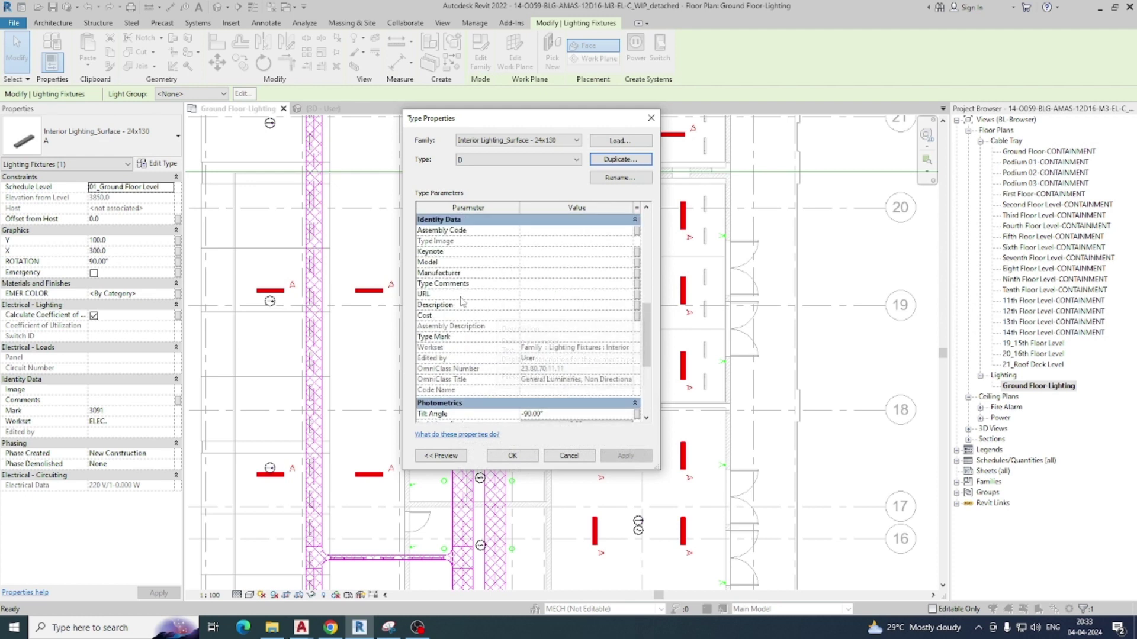
pyautogui.scroll(-1, 481, 332)
pyautogui.click(524, 308)
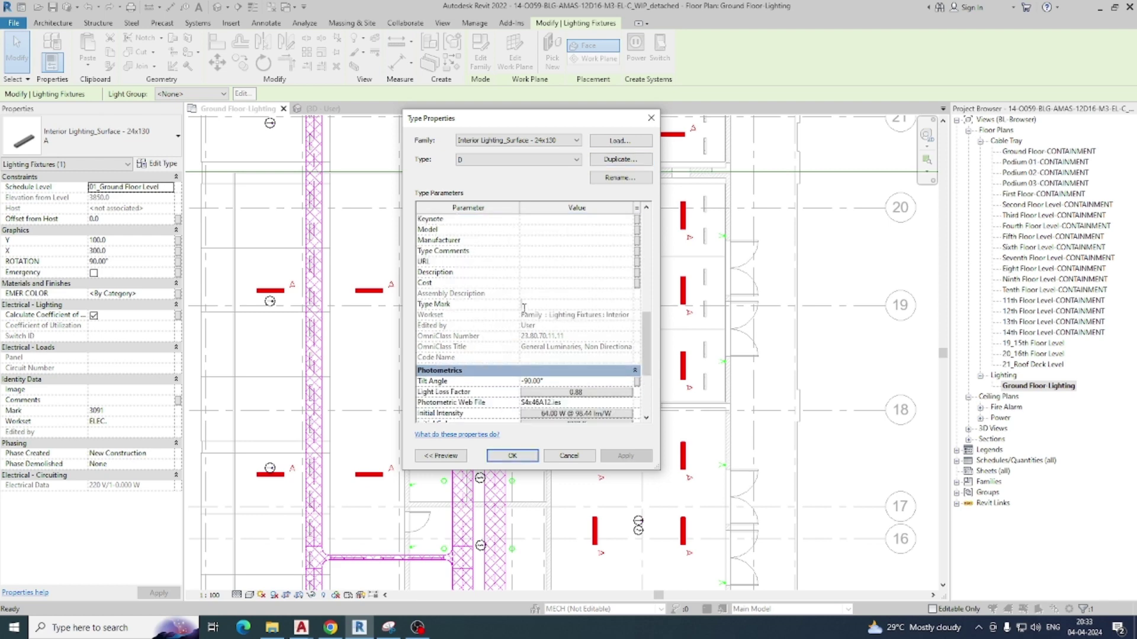
pyautogui.click(515, 455)
pyautogui.click(623, 280)
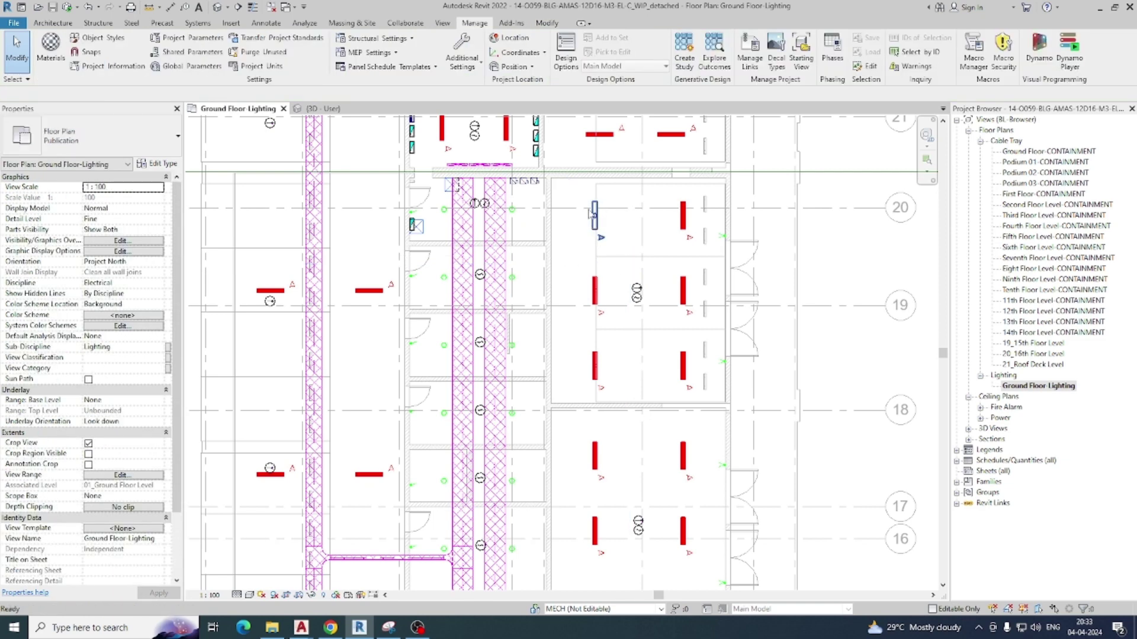
# - Select the column of five linear fixtures between grids 20 and 16, beside the corridor, and assign them type D
pyautogui.moveTo(583, 191); pyautogui.dragTo(612, 567)
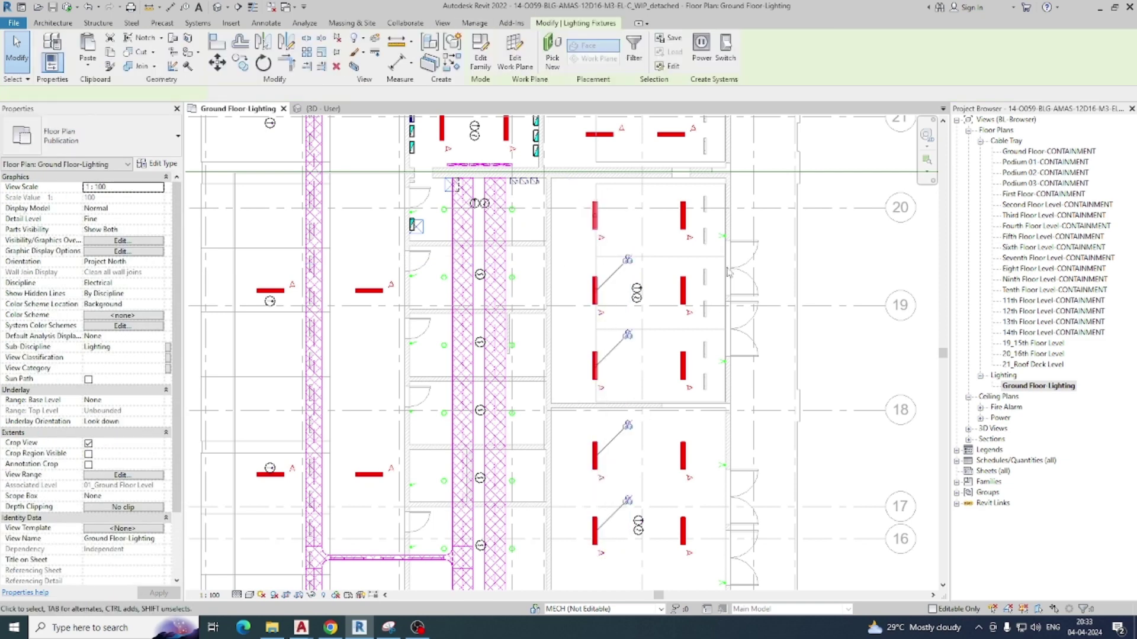
pyautogui.moveTo(675, 190); pyautogui.dragTo(710, 572)
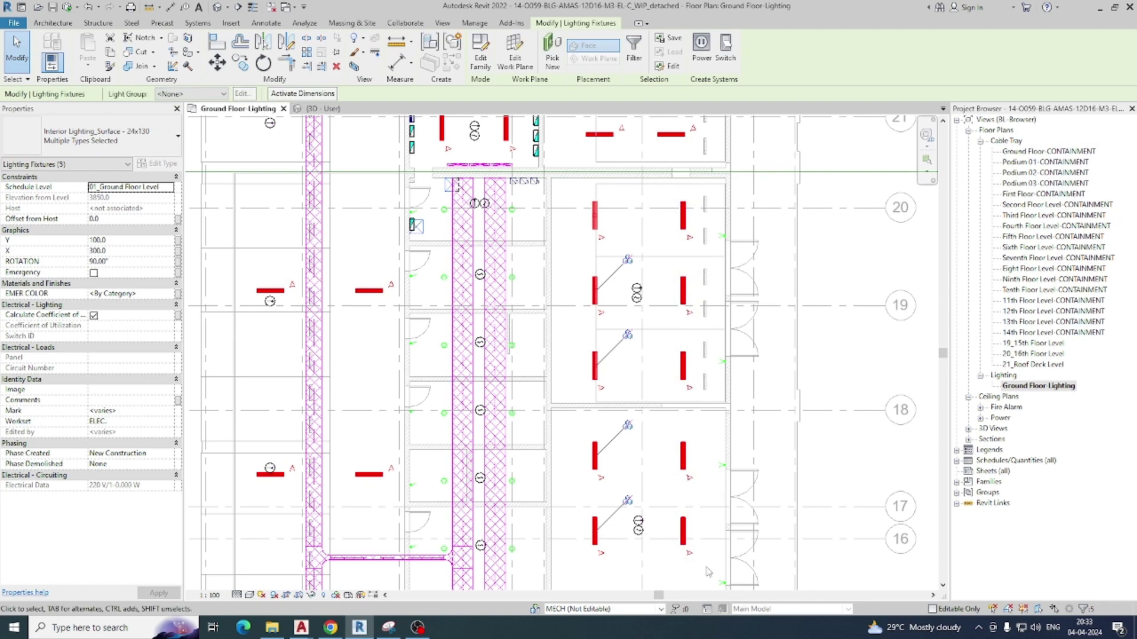
pyautogui.click(138, 142)
pyautogui.scroll(-1, 40, 360)
pyautogui.click(40, 358)
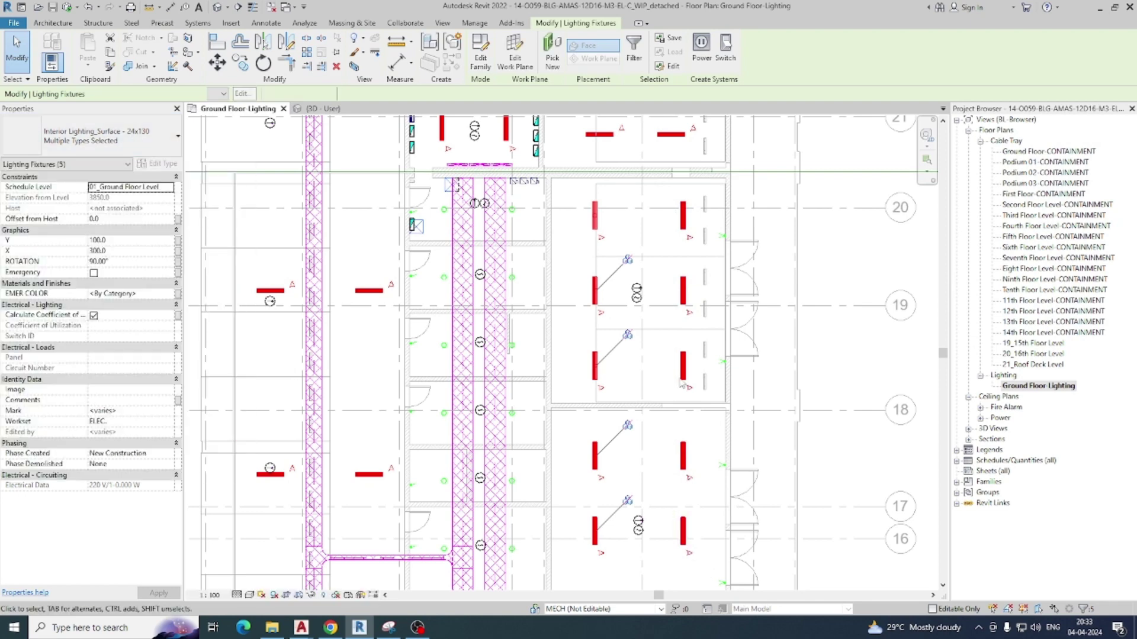
# - Select the four remaining linear fixtures of the outer column between grids 19 and 16 and assign them type D
pyautogui.click(661, 388)
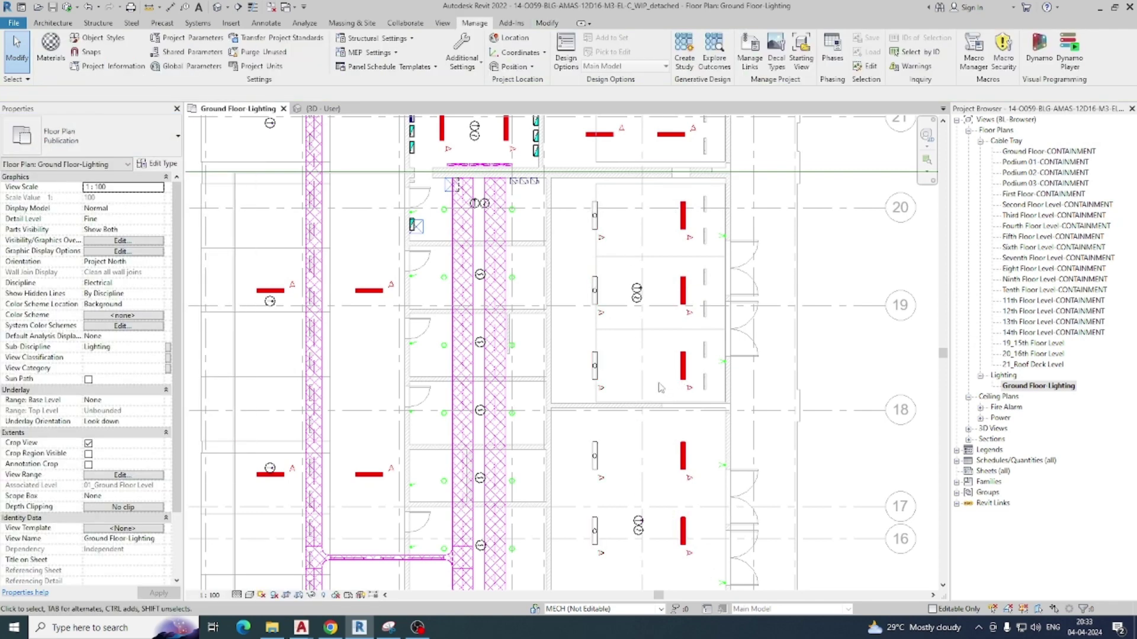
pyautogui.moveTo(671, 199); pyautogui.dragTo(719, 571)
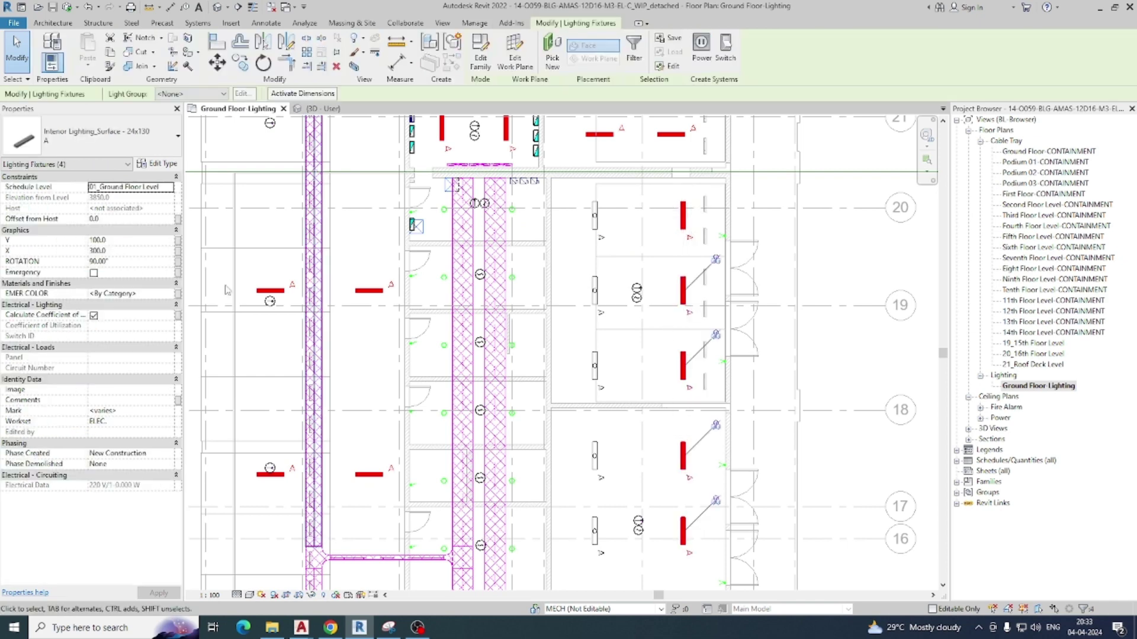
pyautogui.click(133, 128)
pyautogui.click(49, 359)
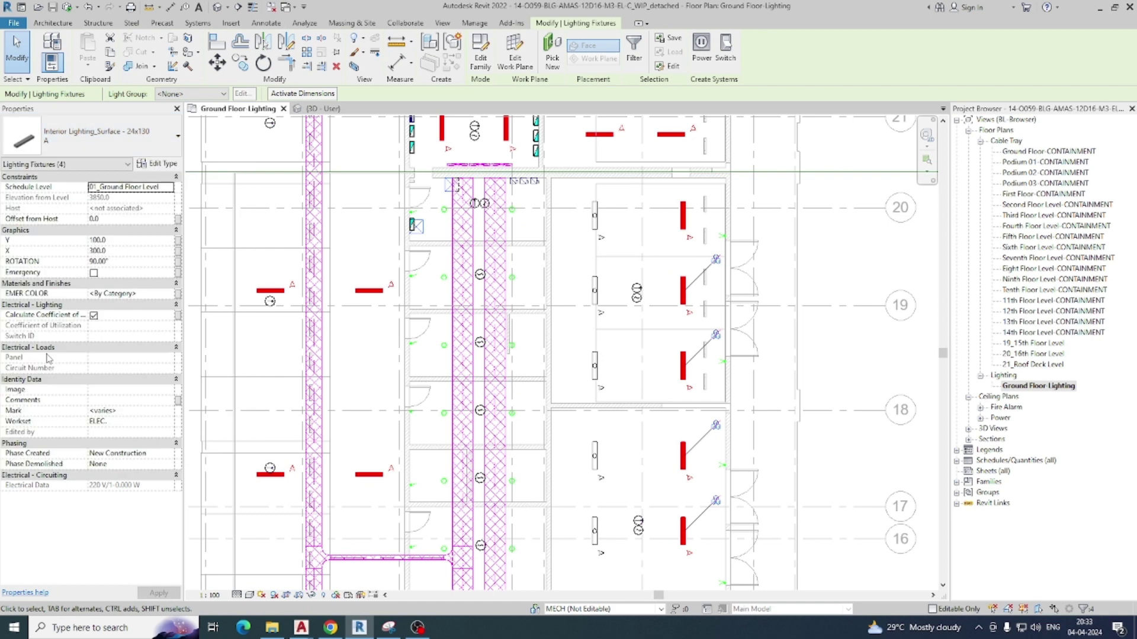
pyautogui.click(672, 388)
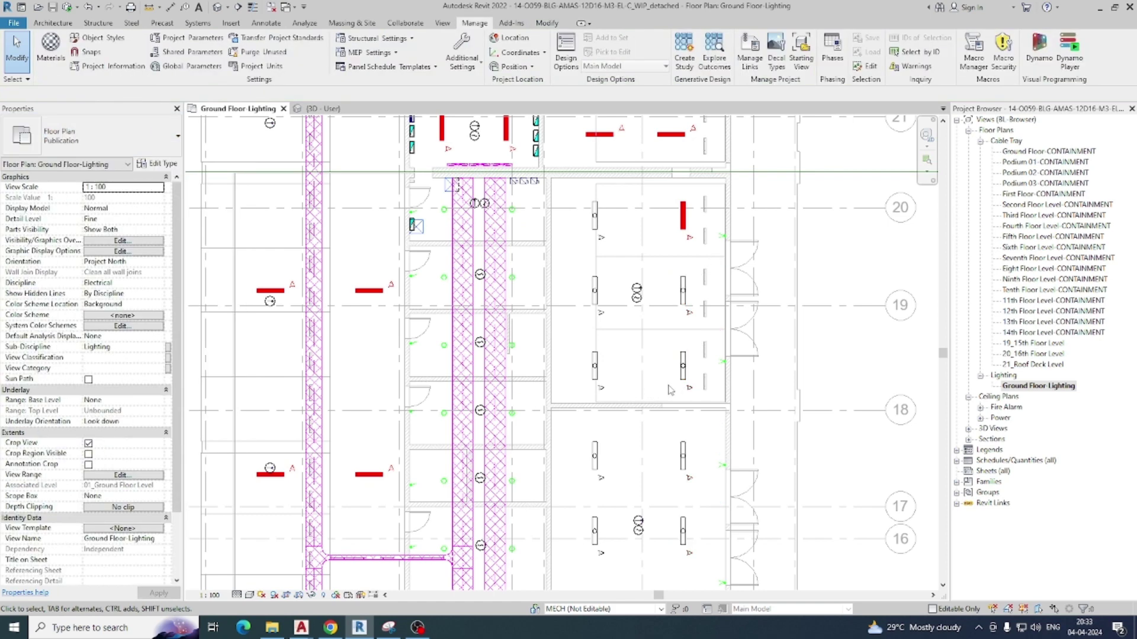
# - Assign type D to the single linear fixture left in the outer column at grid 20
pyautogui.click(683, 215)
pyautogui.click(133, 136)
pyautogui.scroll(1, 69, 337)
pyautogui.click(69, 343)
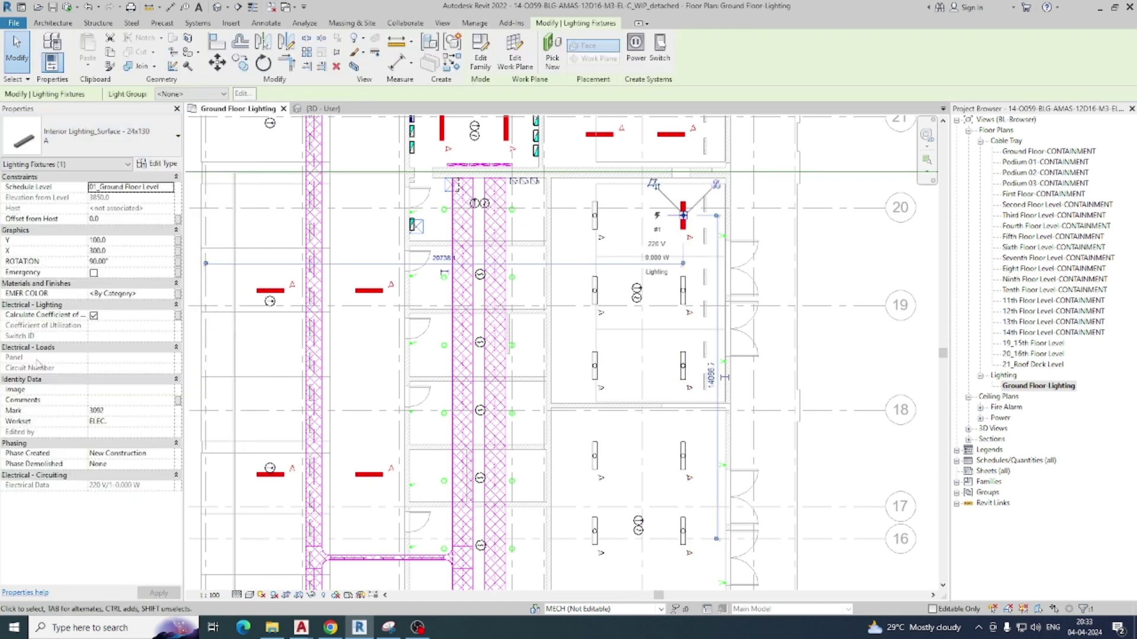
pyautogui.click(672, 383)
# - In the lighting plan's view filters, duplicate filter C and rename the copy to D
pyautogui.press('v')
pyautogui.press('v')
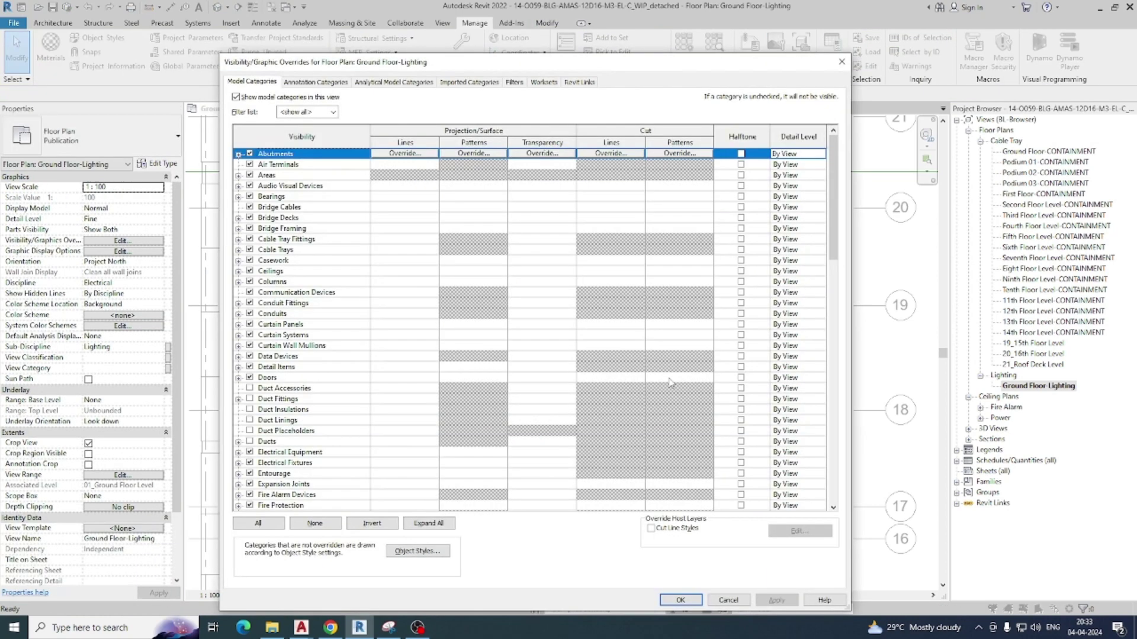
pyautogui.click(515, 82)
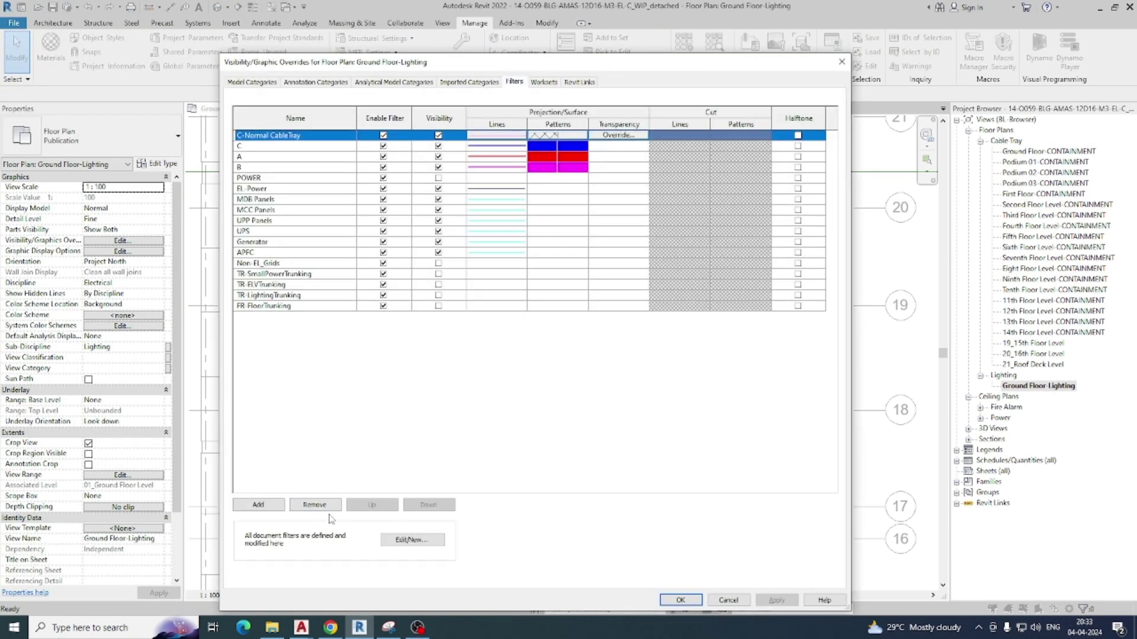
pyautogui.click(408, 540)
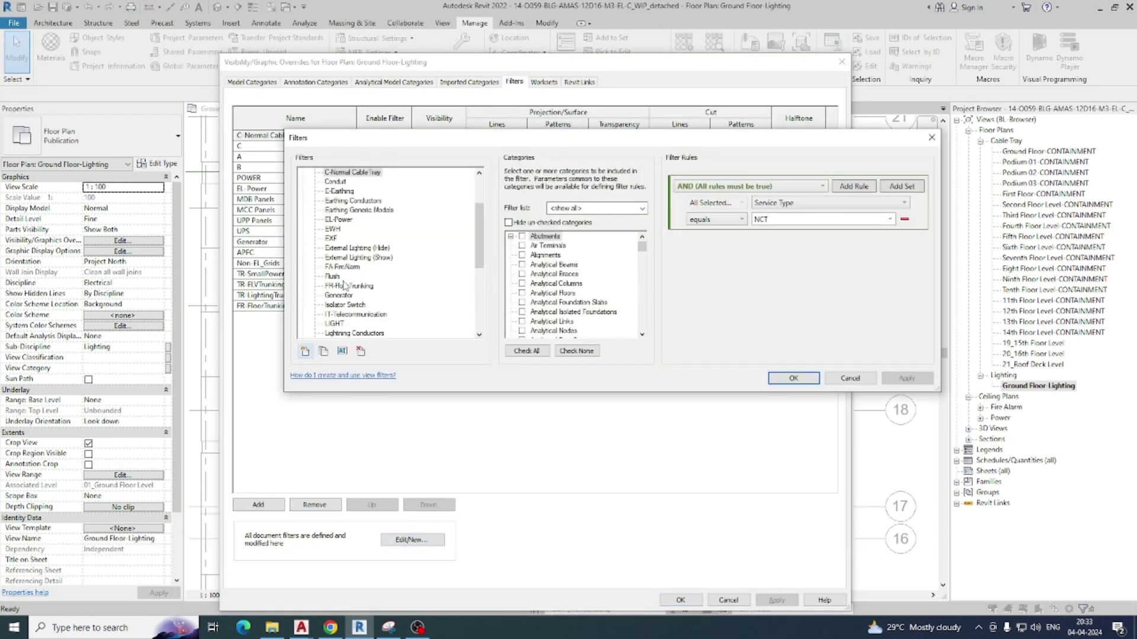
pyautogui.scroll(-1, 346, 286)
pyautogui.scroll(3, 346, 312)
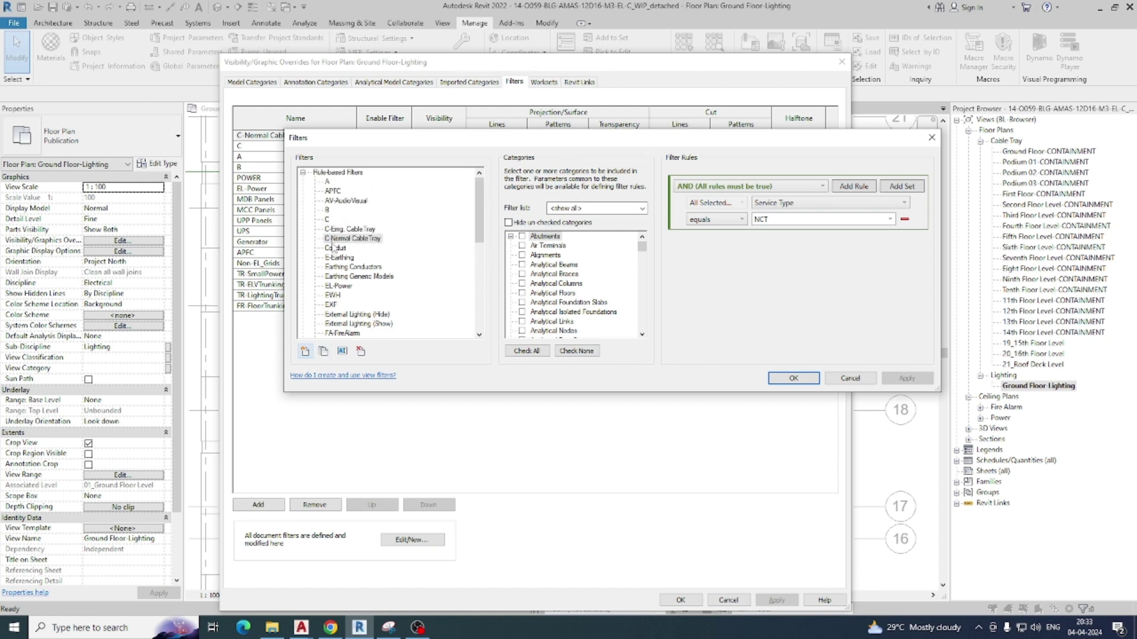
pyautogui.click(327, 219)
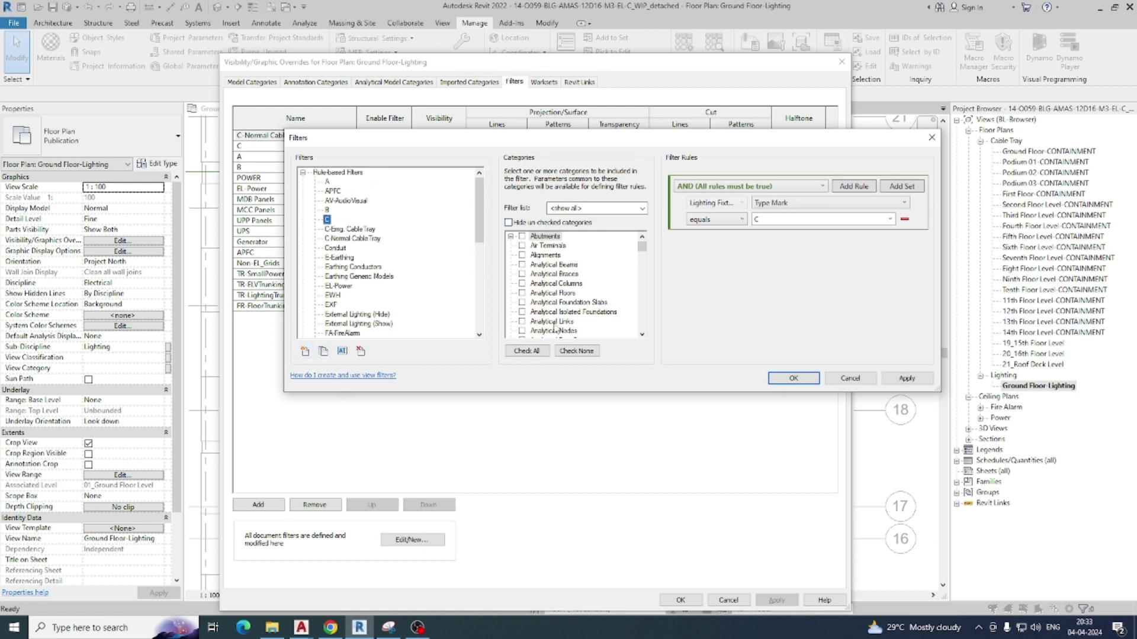
pyautogui.click(324, 352)
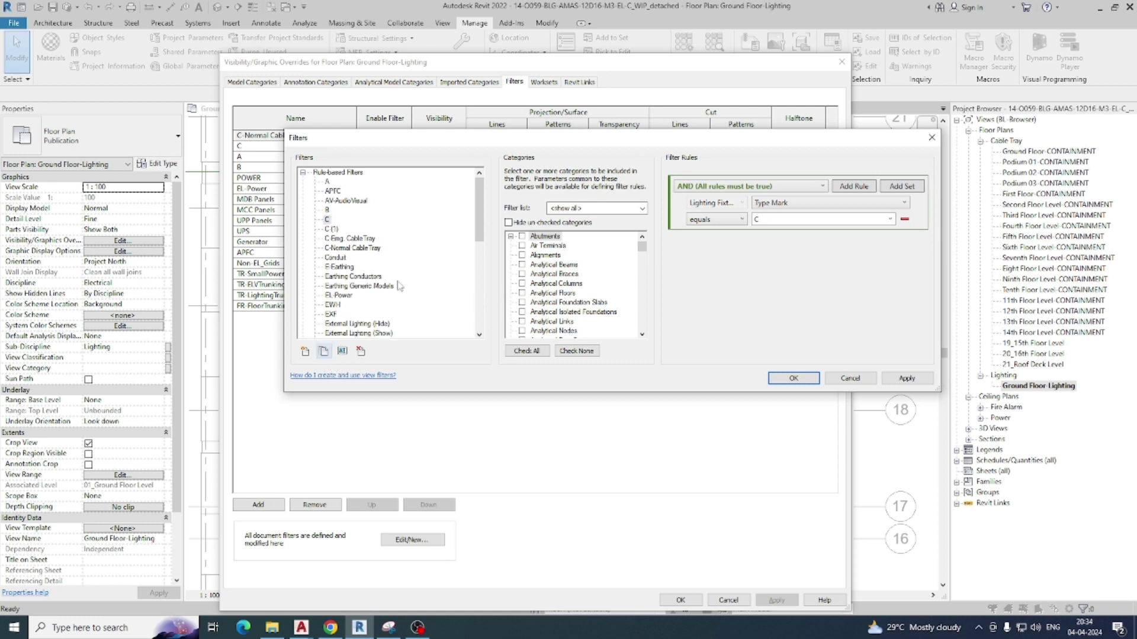
pyautogui.doubleClick(331, 231)
pyautogui.write('D')
pyautogui.click(611, 288)
# - Set filter D's rule for Lighting Fixtures to Type Mark equals D and save the filter definitions
pyautogui.scroll(-10, 562, 302)
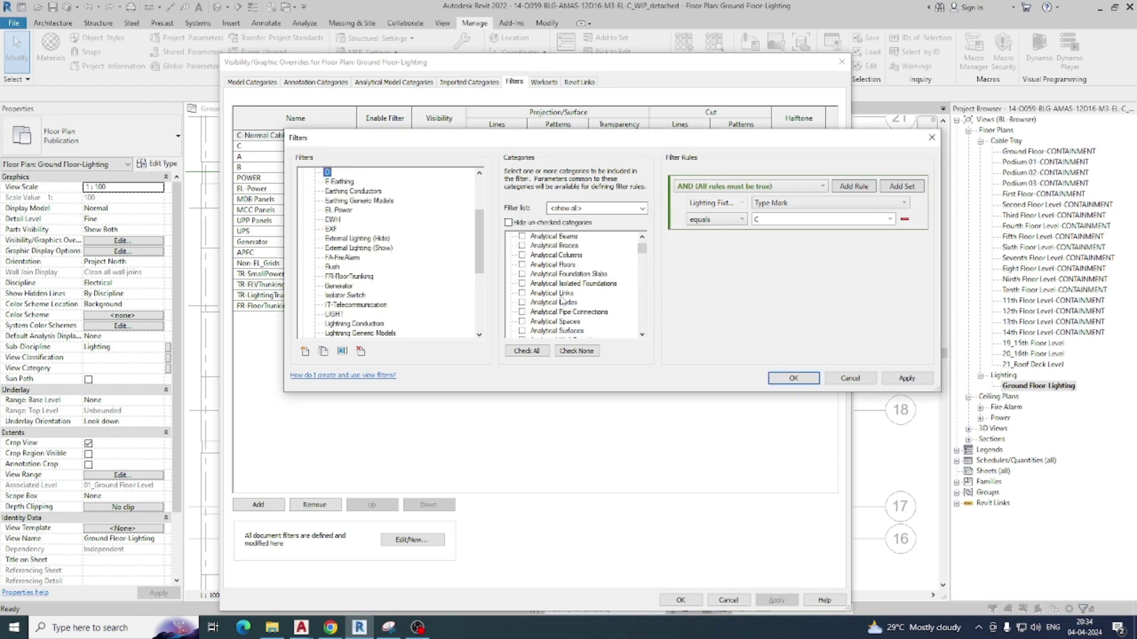
pyautogui.scroll(-7, 570, 305)
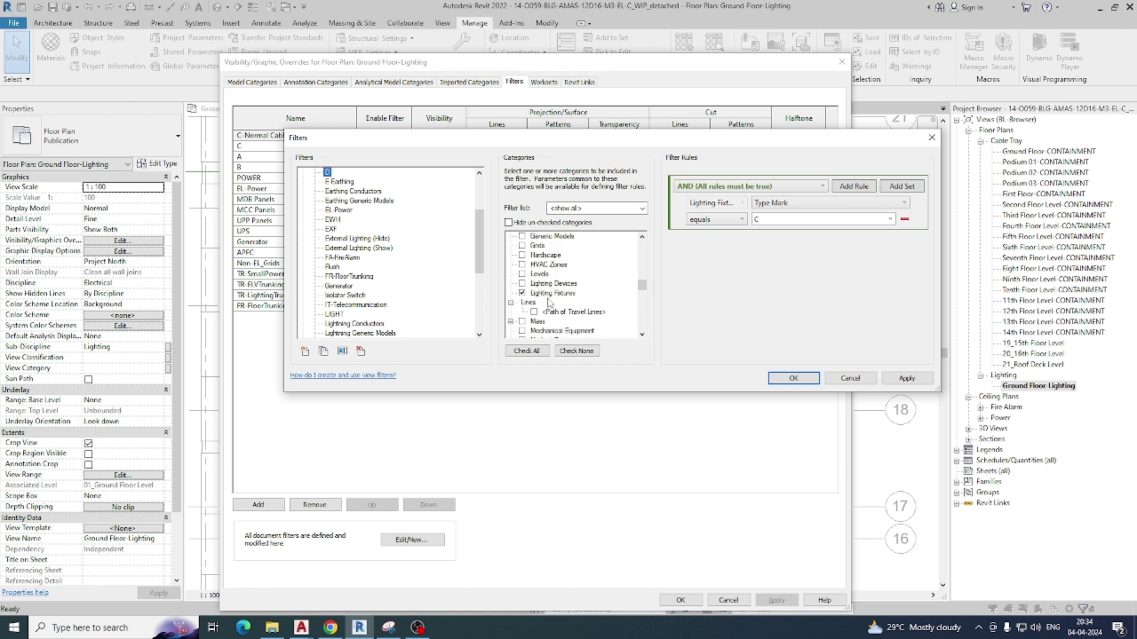
pyautogui.click(828, 262)
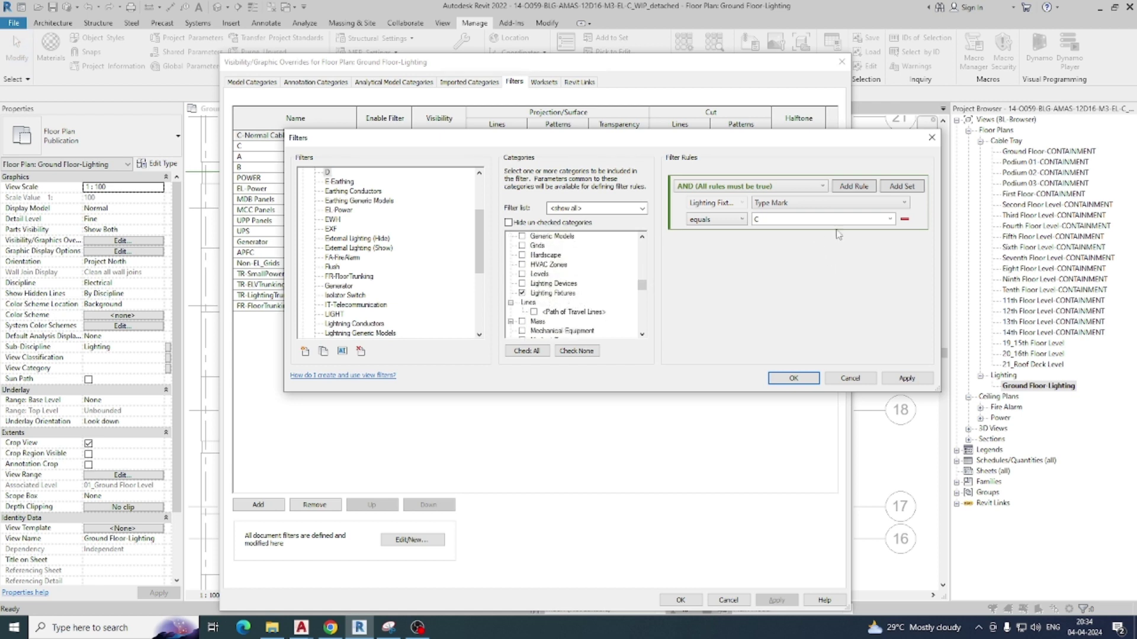
pyautogui.click(889, 219)
pyautogui.click(759, 268)
pyautogui.click(854, 208)
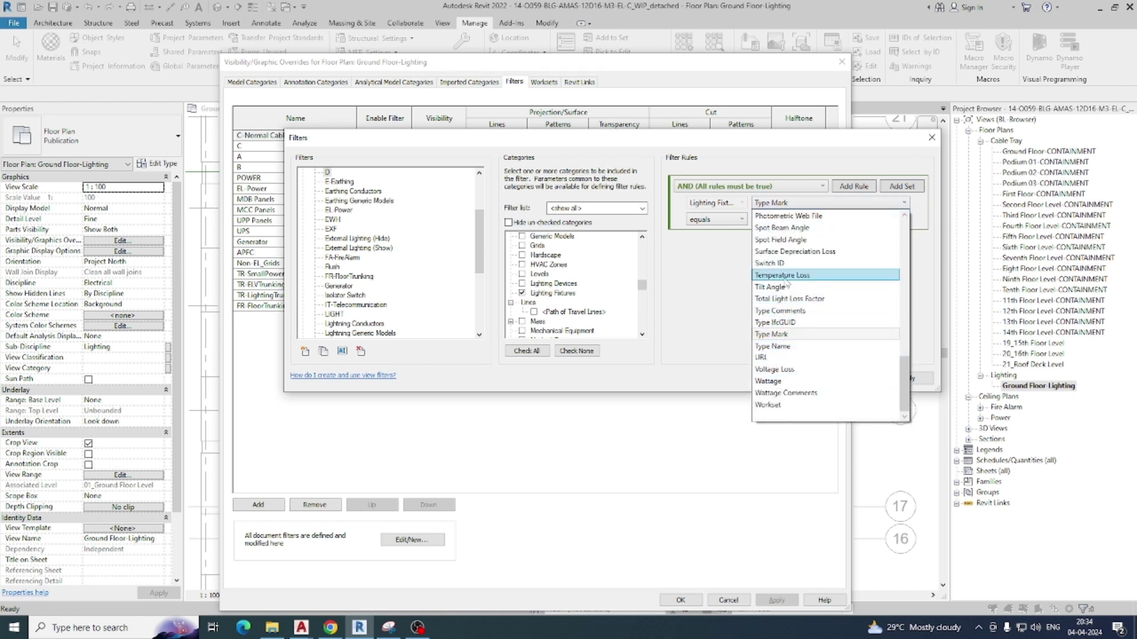
pyautogui.scroll(12, 784, 266)
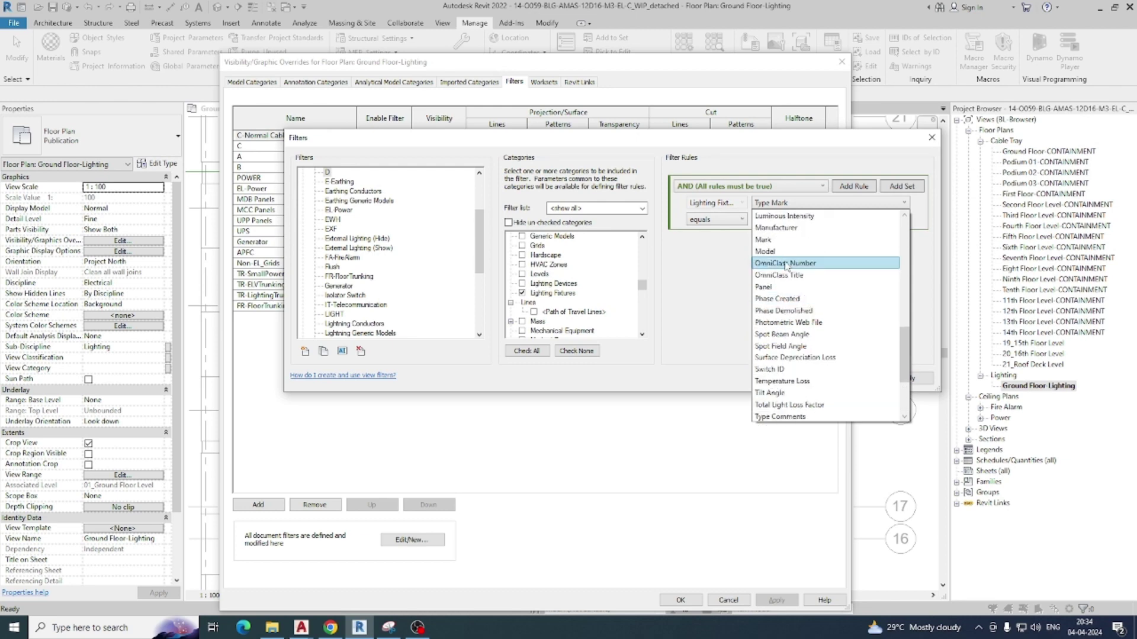
pyautogui.scroll(2, 788, 238)
pyautogui.click(740, 268)
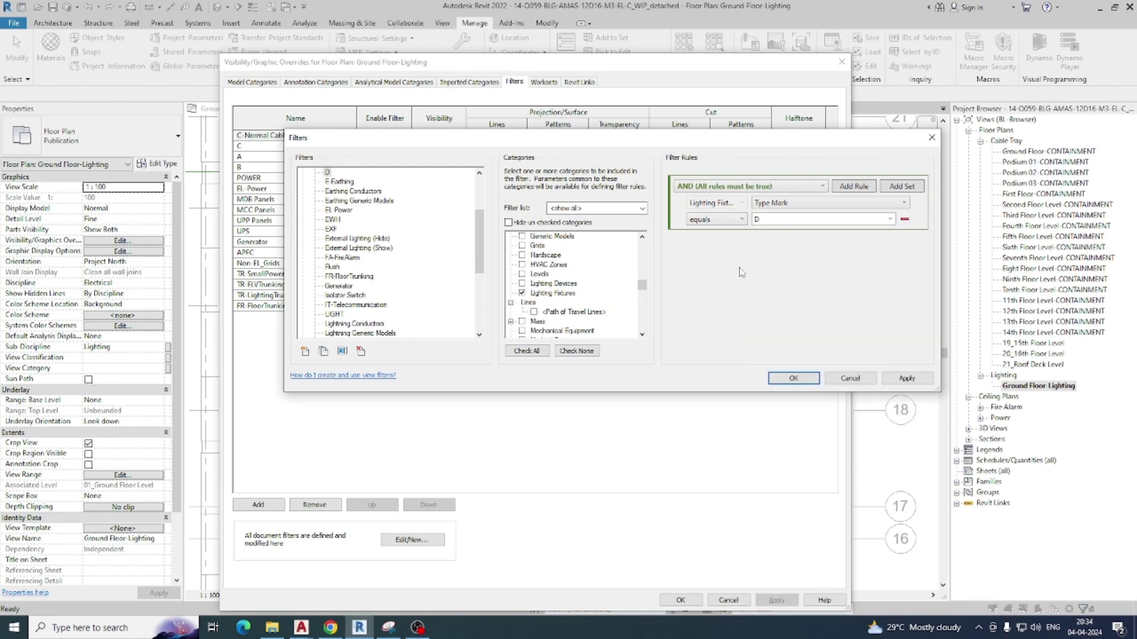
pyautogui.click(808, 380)
pyautogui.click(793, 379)
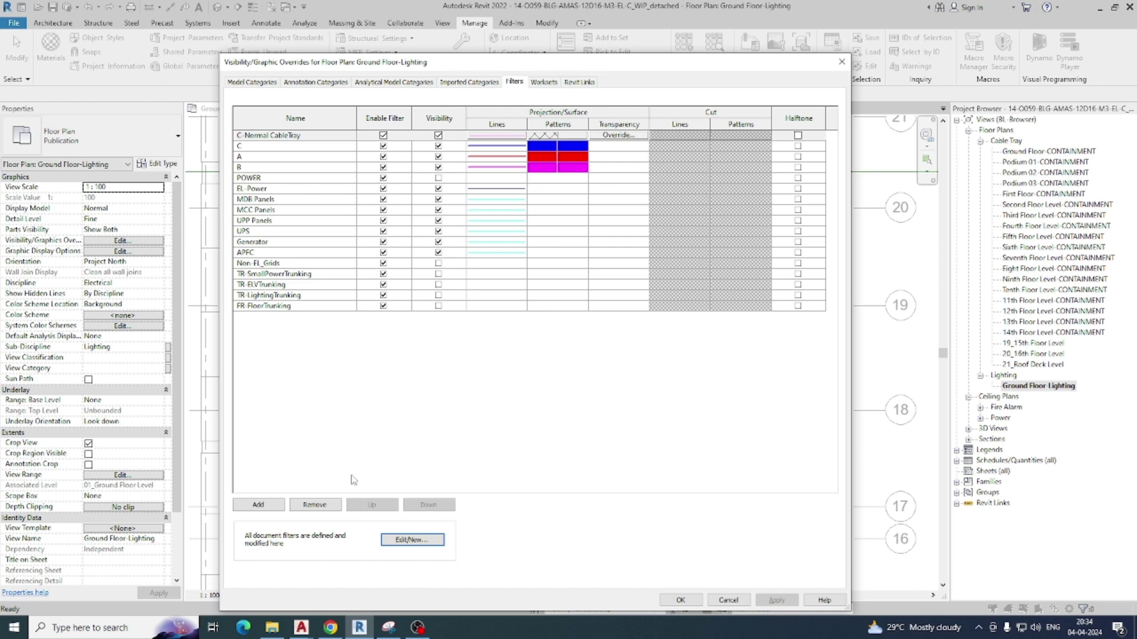
# - Add the rule-based filter D to the Ground Floor-Lighting plan's visibility overrides
pyautogui.click(258, 505)
pyautogui.click(474, 312)
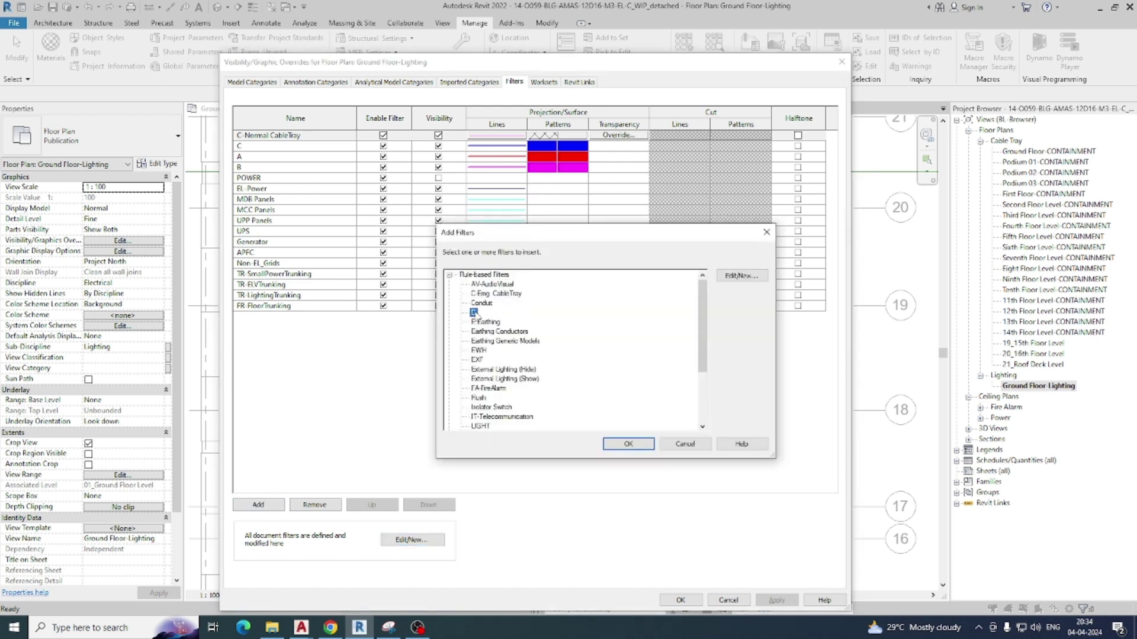
pyautogui.click(620, 448)
pyautogui.click(552, 138)
pyautogui.click(560, 146)
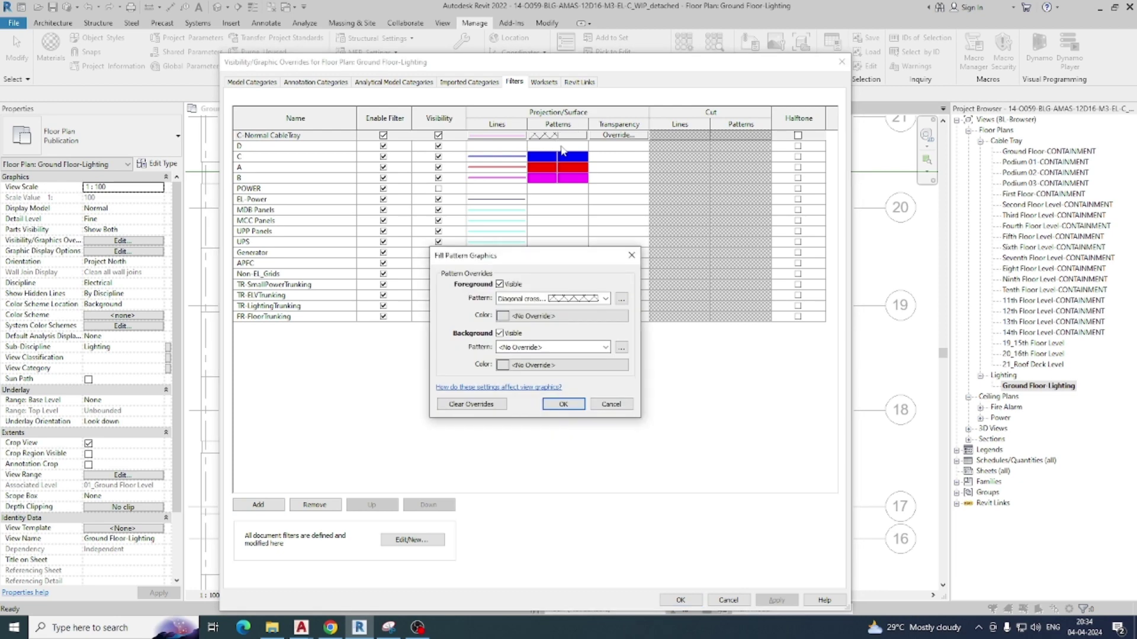
pyautogui.press('Escape')
# - Override filter D's projection foreground pattern with solid fill in green RGB 000-128-000
pyautogui.click(561, 147)
pyautogui.click(562, 146)
pyautogui.click(546, 299)
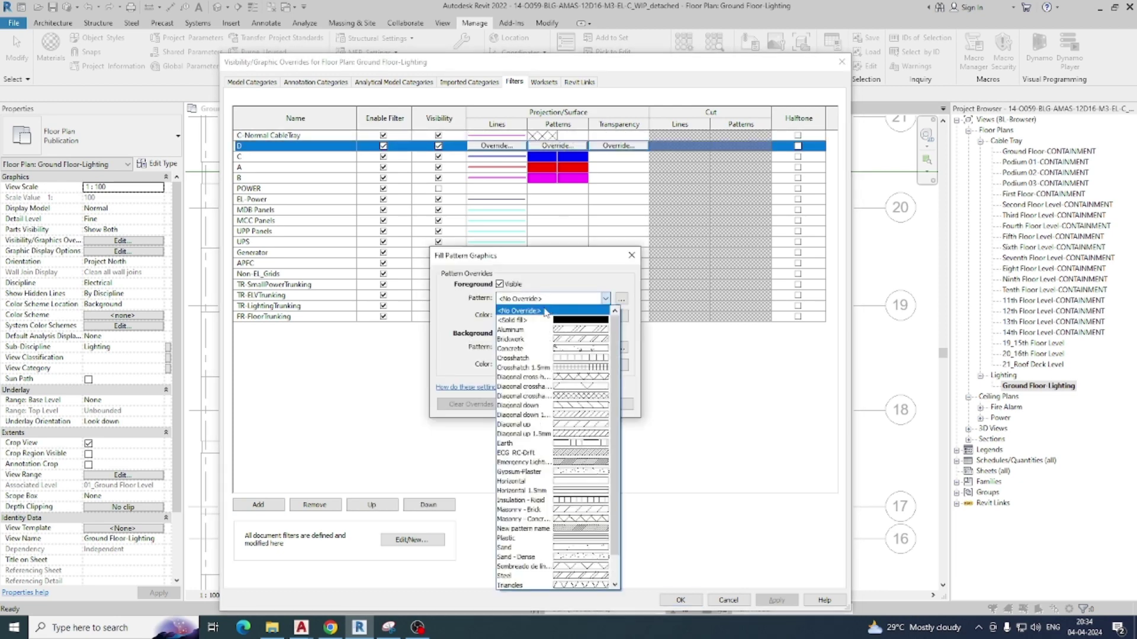
pyautogui.click(538, 329)
pyautogui.click(553, 299)
pyautogui.scroll(1, 542, 319)
pyautogui.click(541, 321)
pyautogui.click(541, 316)
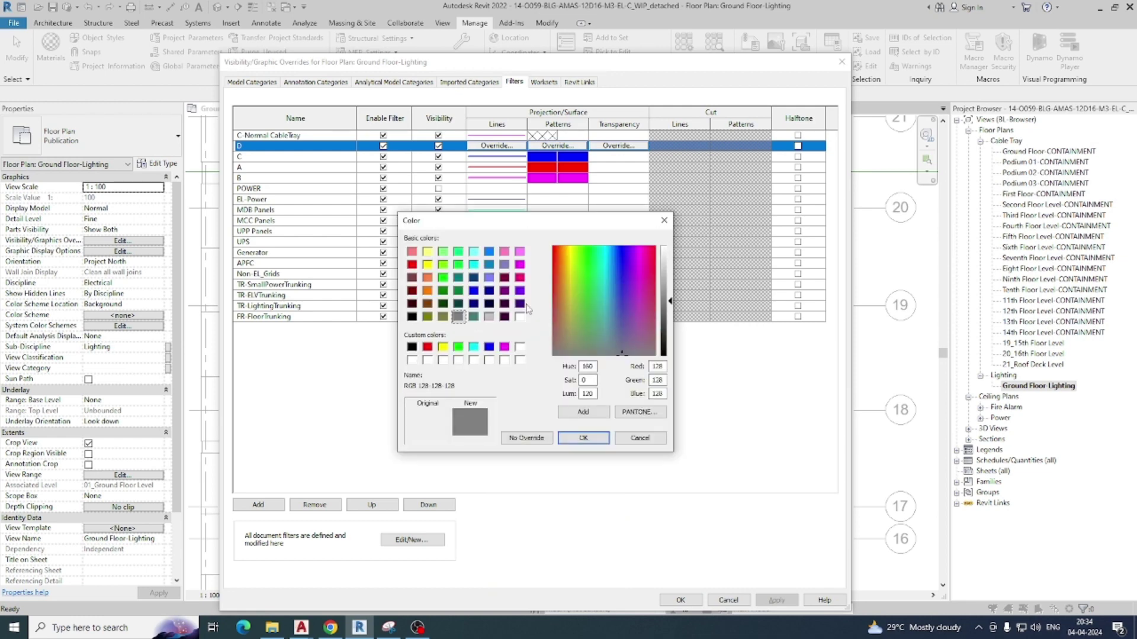
pyautogui.click(444, 292)
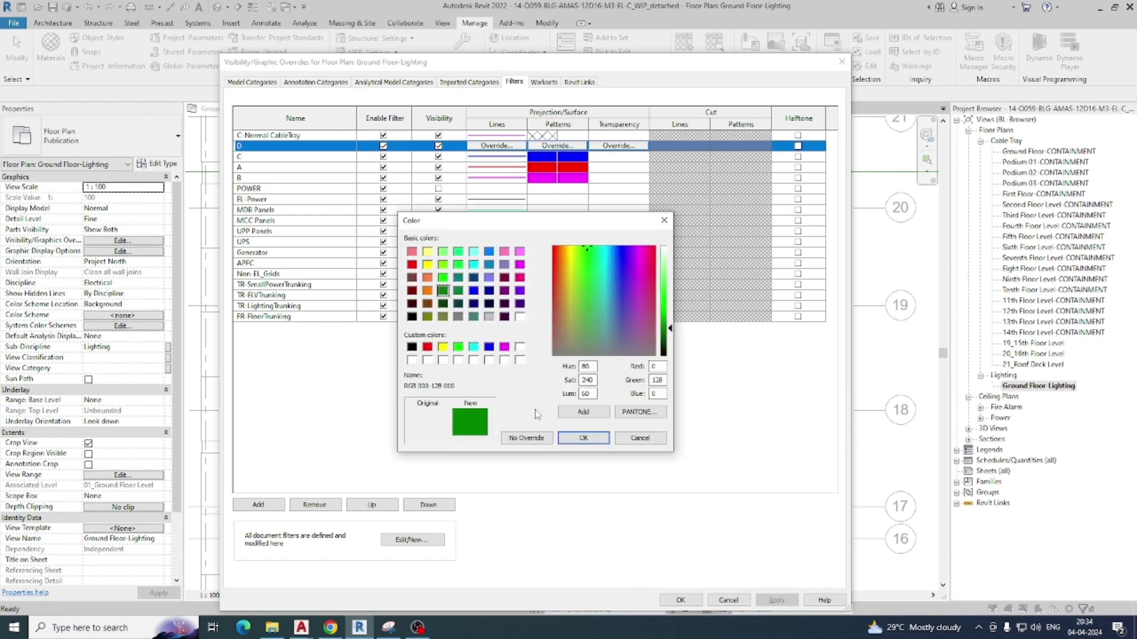
pyautogui.click(566, 438)
# - Set filter D's projection background pattern to solid fill in green RGB 000-128-064 and accept the pattern overrides
pyautogui.click(550, 348)
pyautogui.click(537, 358)
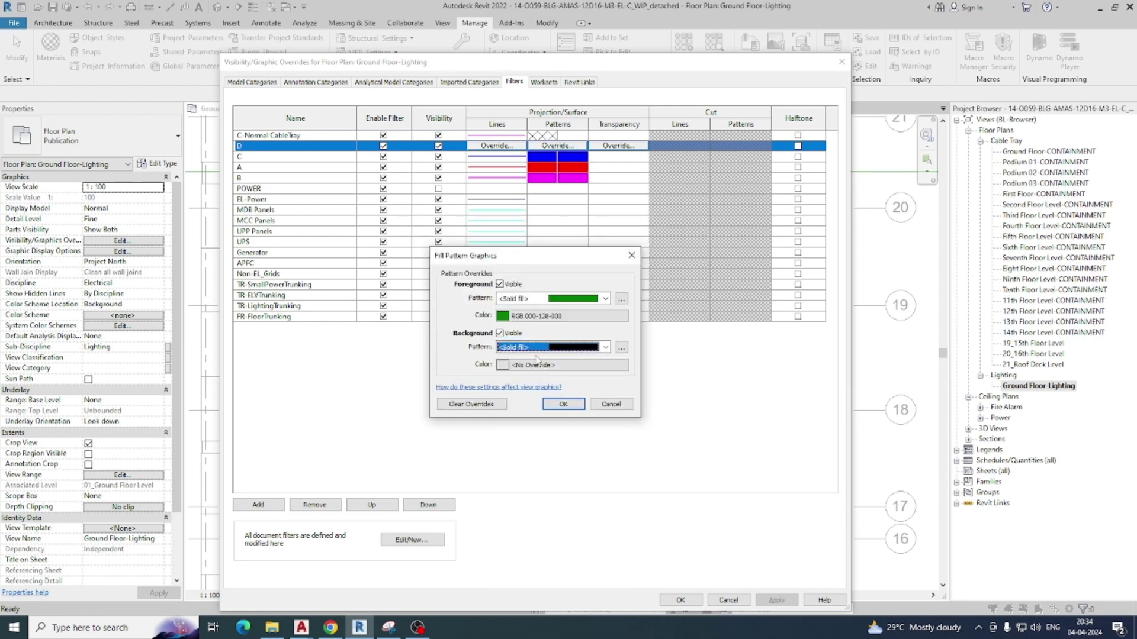
pyautogui.click(534, 366)
pyautogui.click(458, 304)
pyautogui.click(458, 291)
pyautogui.click(583, 438)
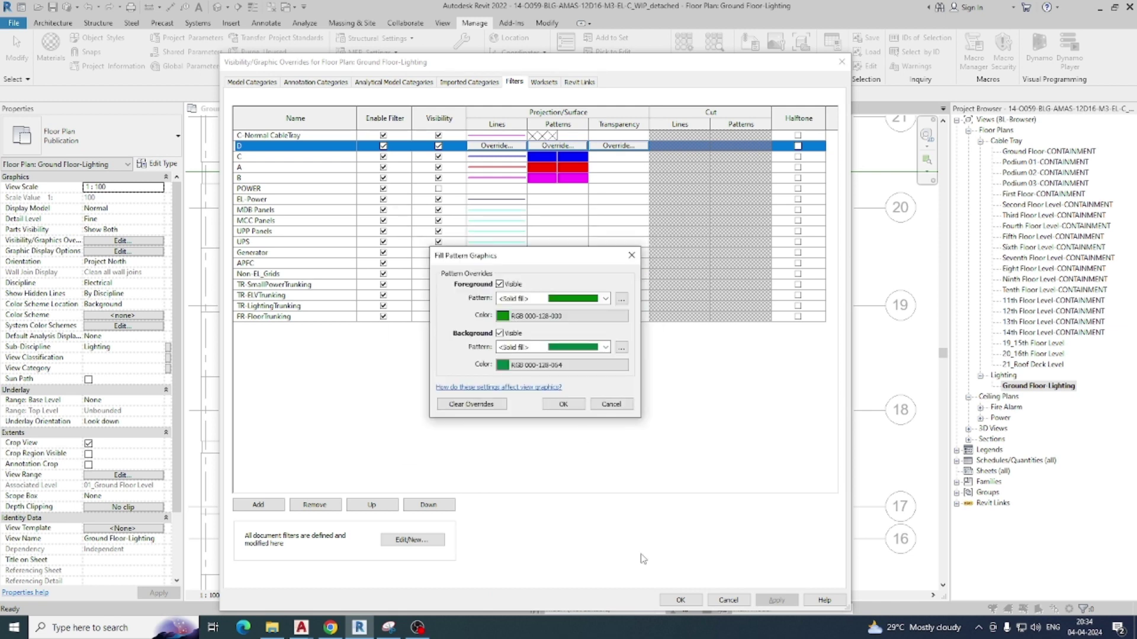
pyautogui.click(567, 404)
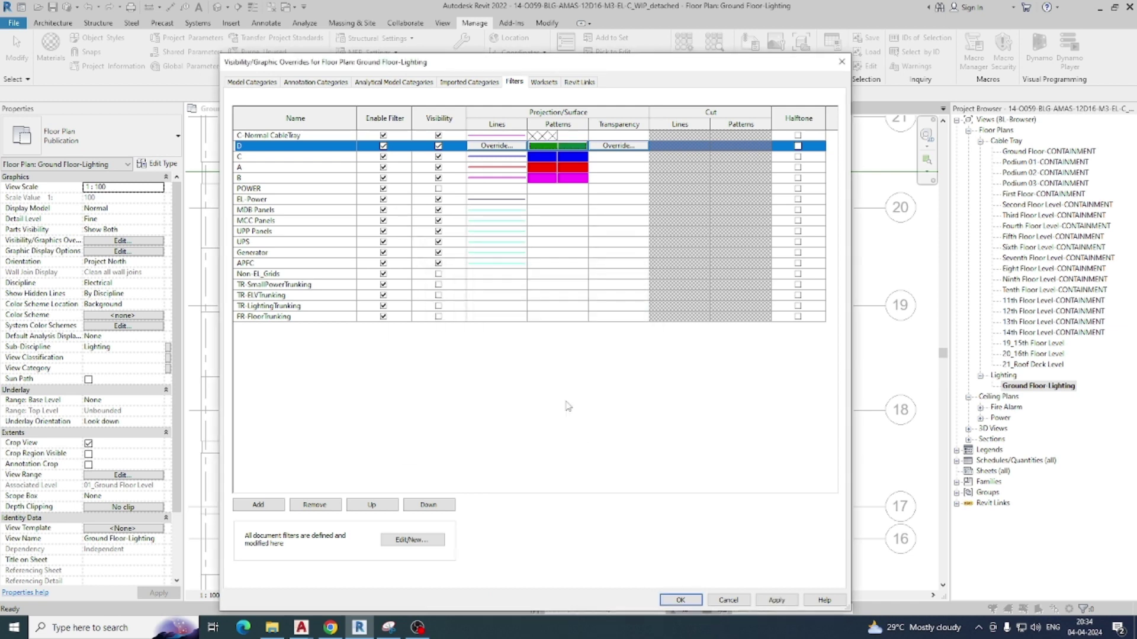
# - Override filter D's projection lines with colour RGB 000-128-000 and weight 4, and apply the visibility settings to the plan
pyautogui.click(498, 148)
pyautogui.click(531, 335)
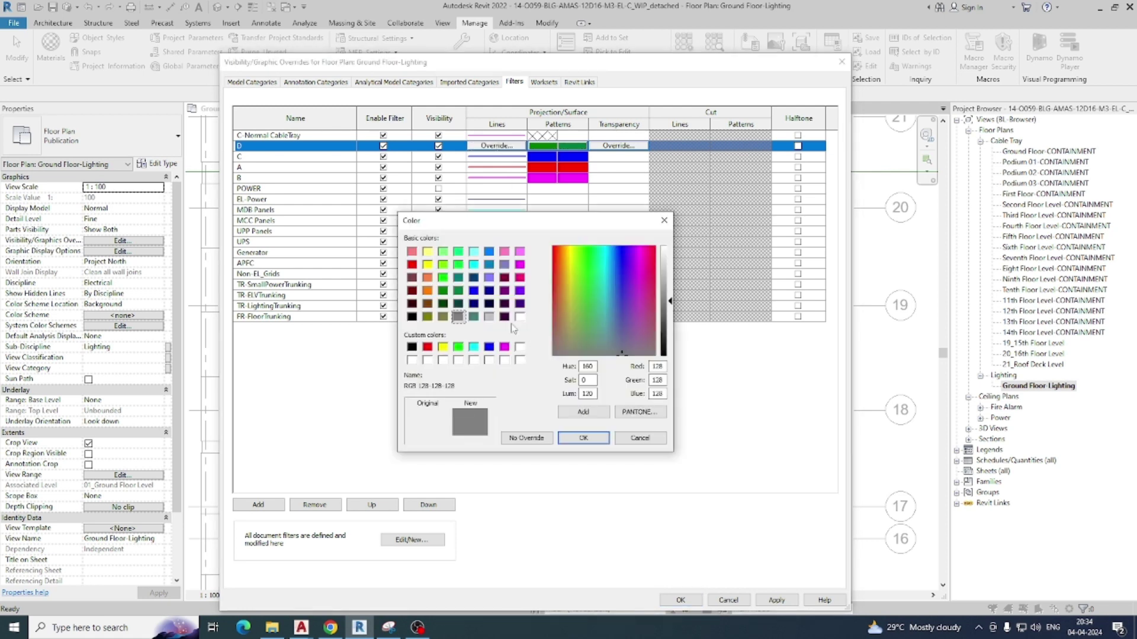
pyautogui.click(443, 292)
pyautogui.click(583, 438)
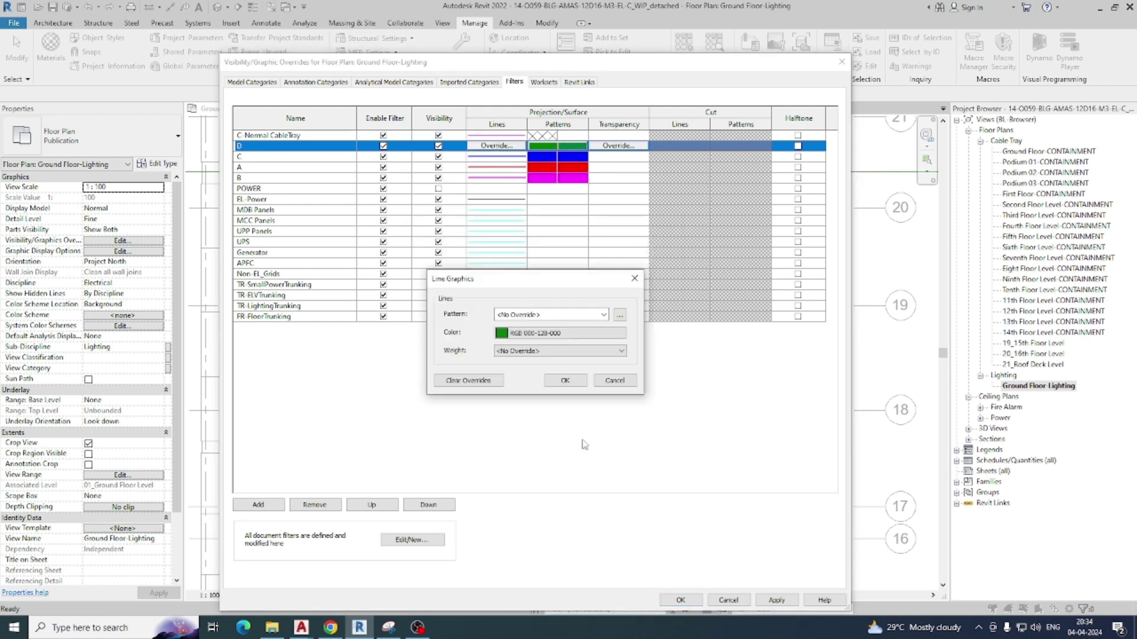
pyautogui.click(561, 353)
pyautogui.click(551, 398)
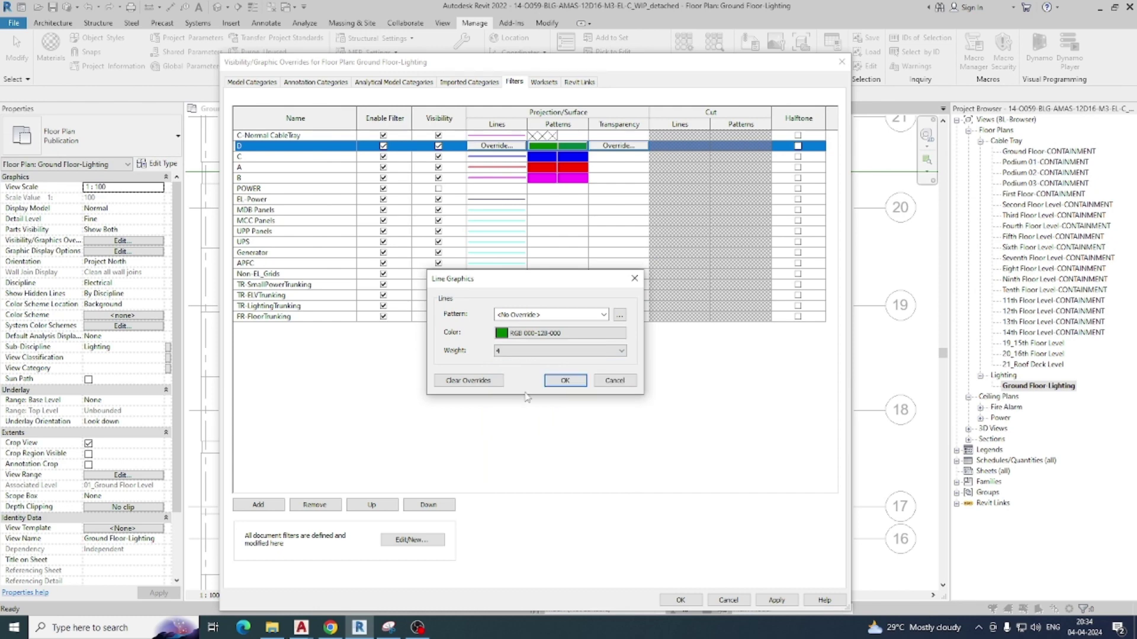
pyautogui.click(565, 382)
pyautogui.click(676, 599)
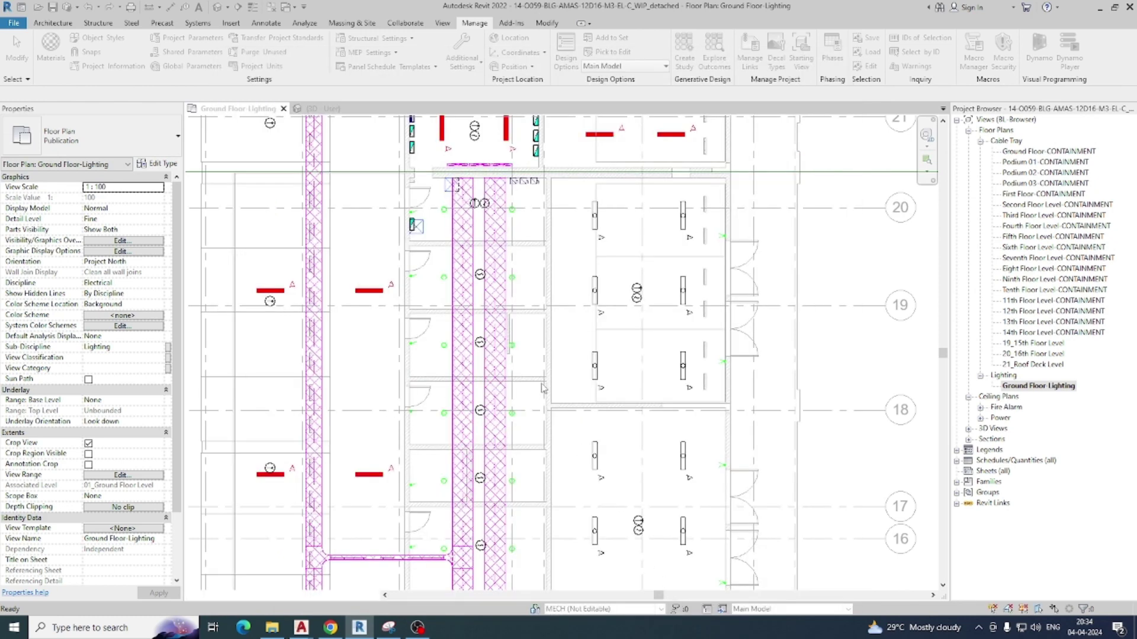